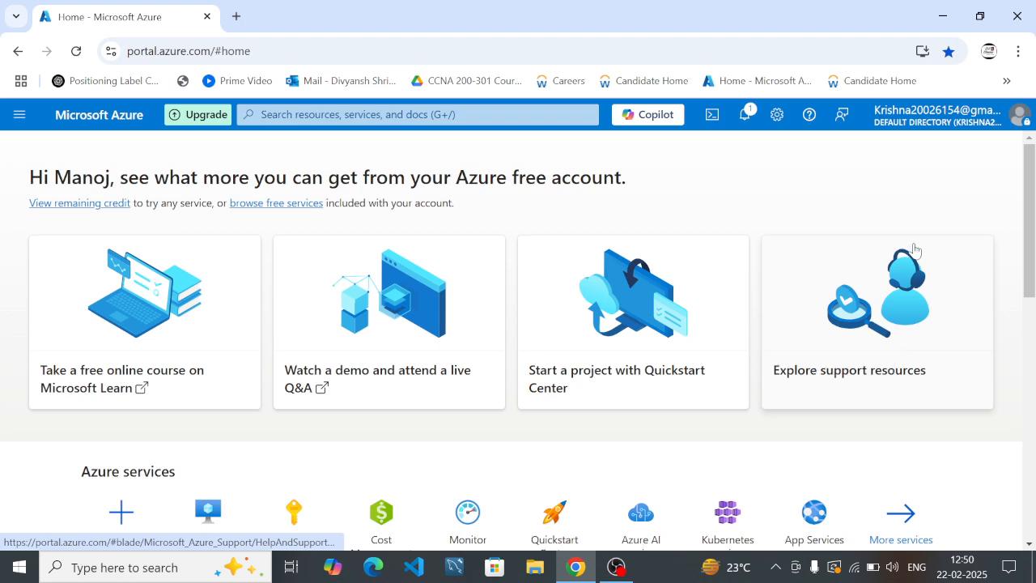
drag(1030, 269, 1034, 194)
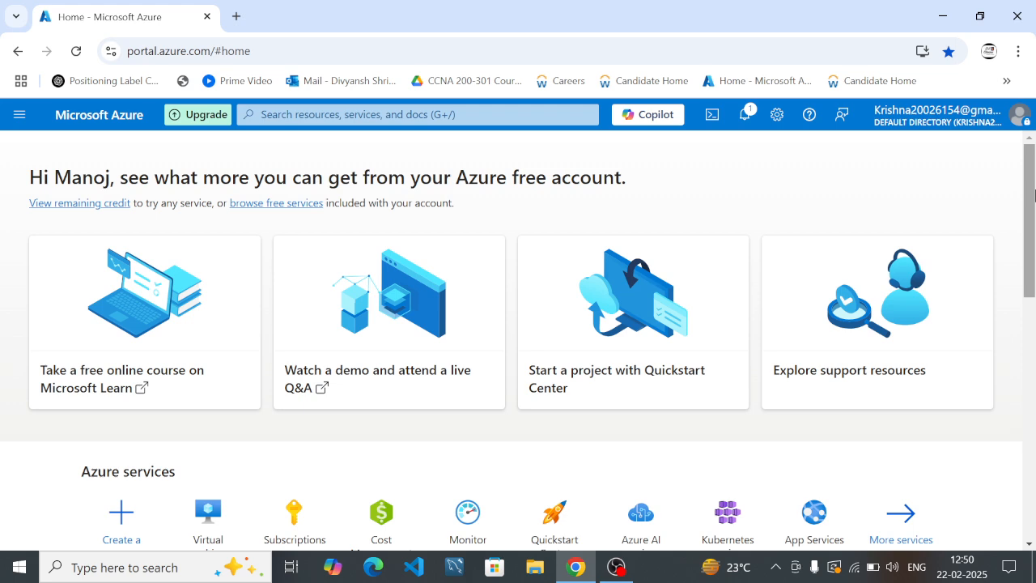
mouse_move(1035, 195)
mouse_down()
mouse_move(1030, 483)
mouse_move(1034, 184)
mouse_up()
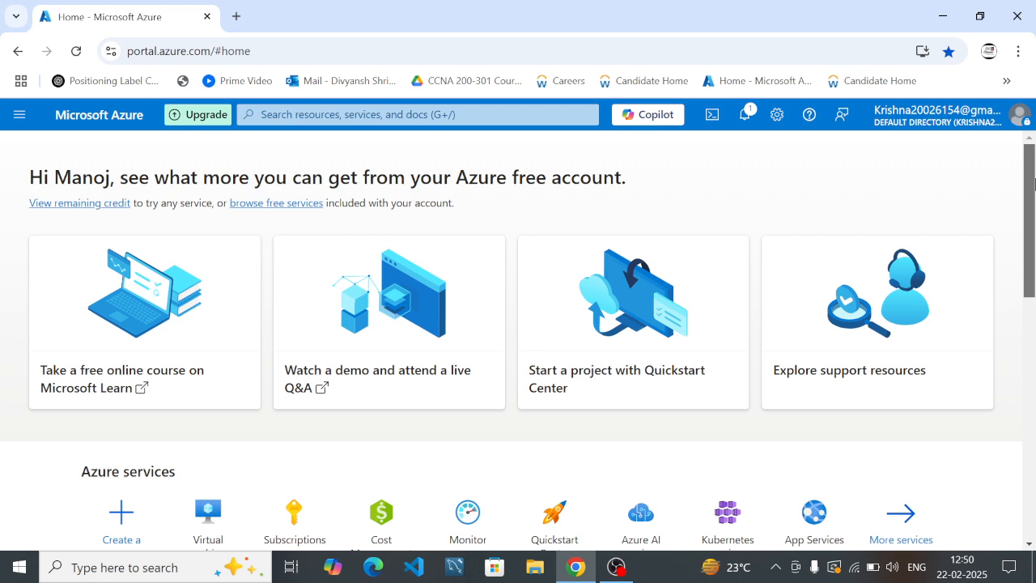
drag(1034, 185, 1034, 144)
Step: Search the portal for "virtual" and open the Virtual machines service
click(261, 114)
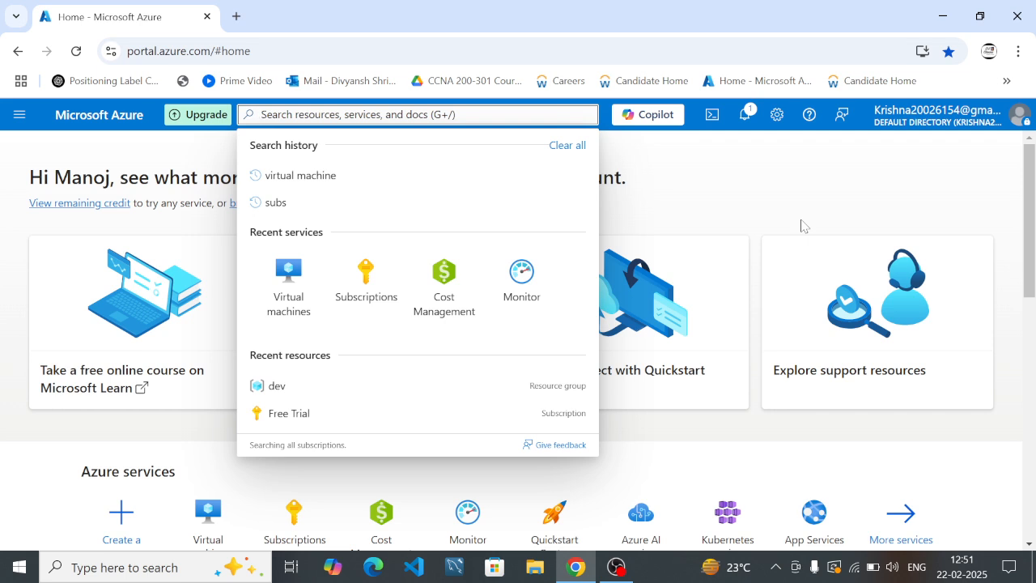
text(virtual)
click(331, 224)
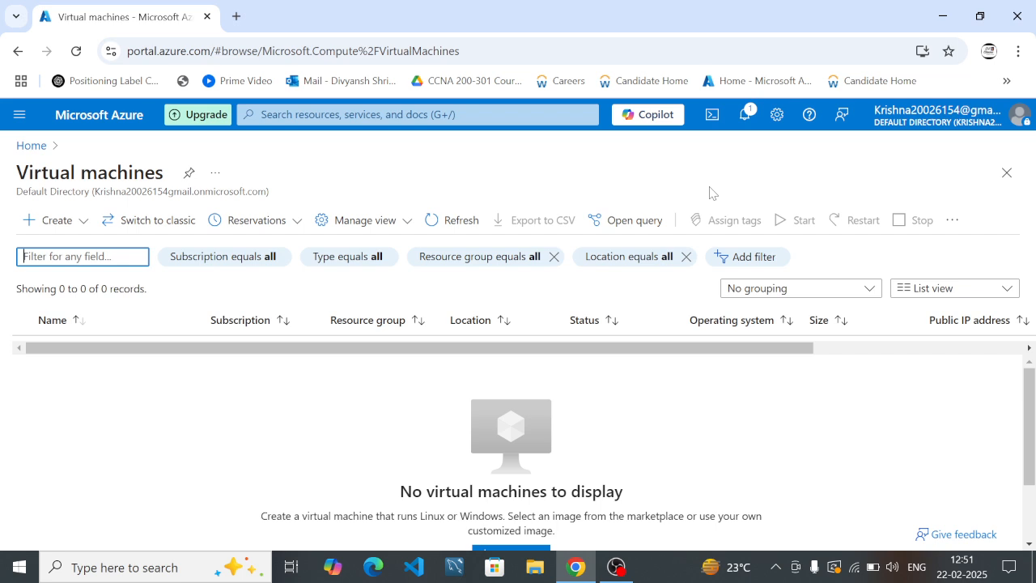
Step: Search the portal for "virtua" and open the Virtual networks service
click(328, 115)
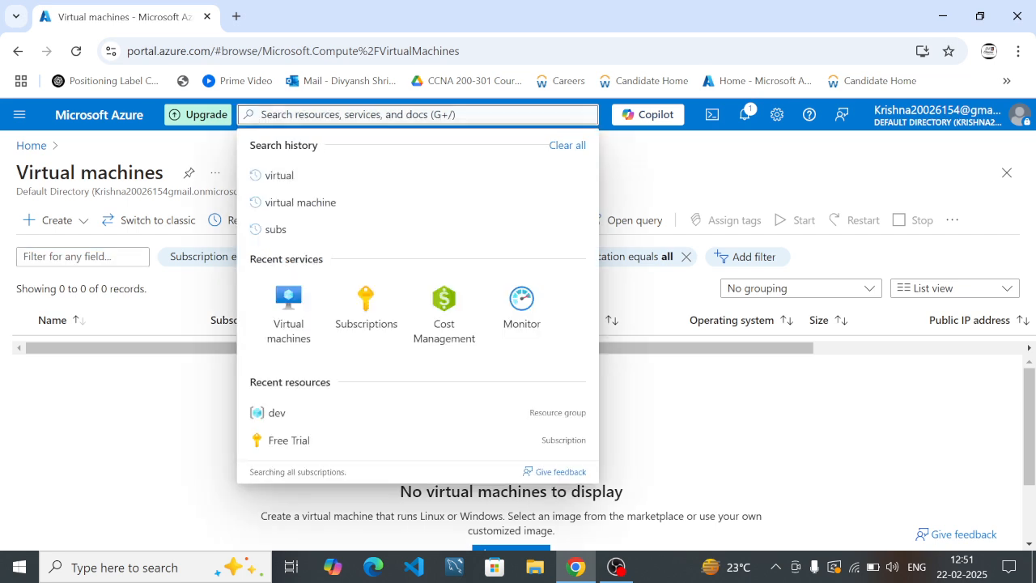
text(i)
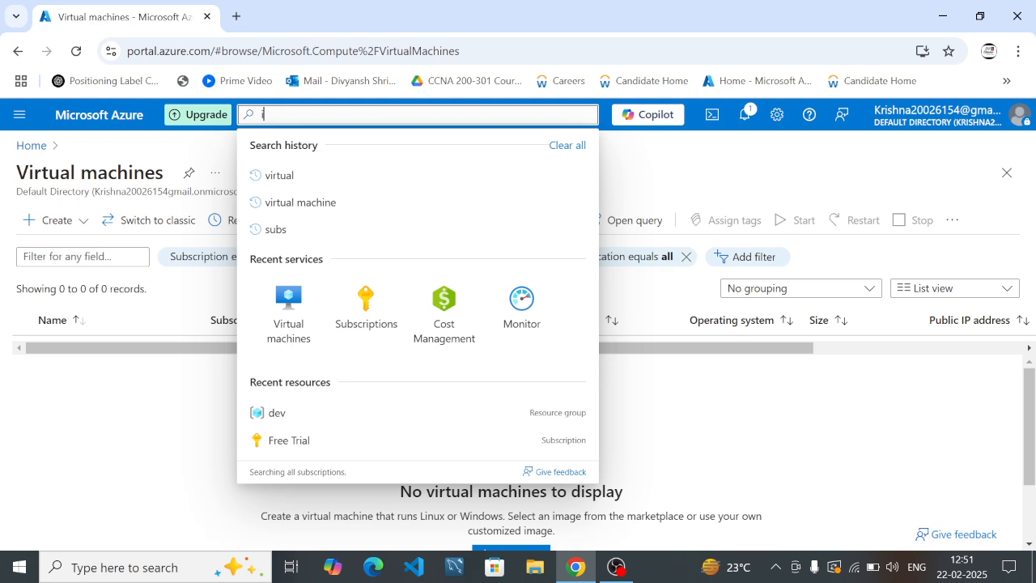
key(BackSpace)
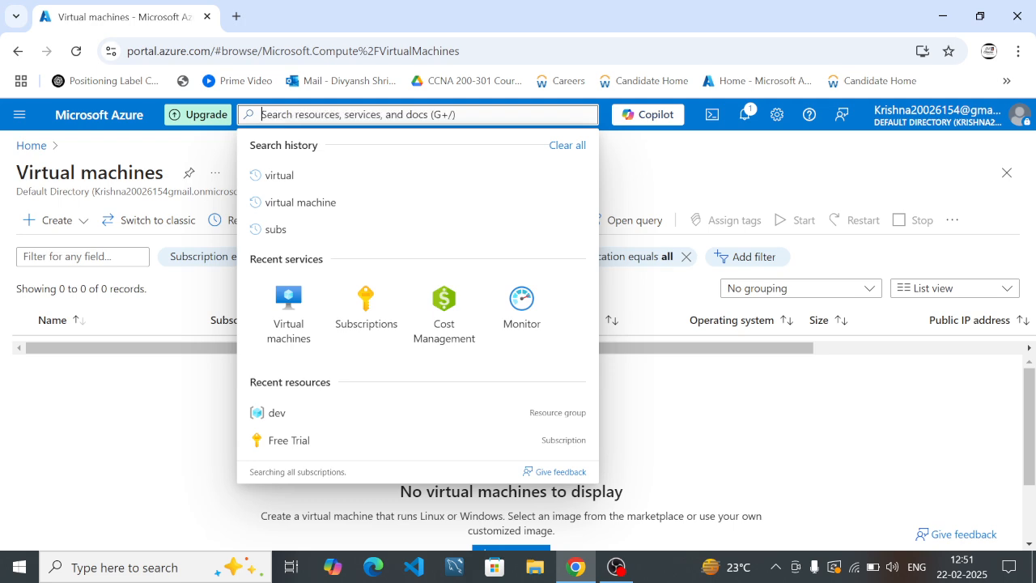
text(virt)
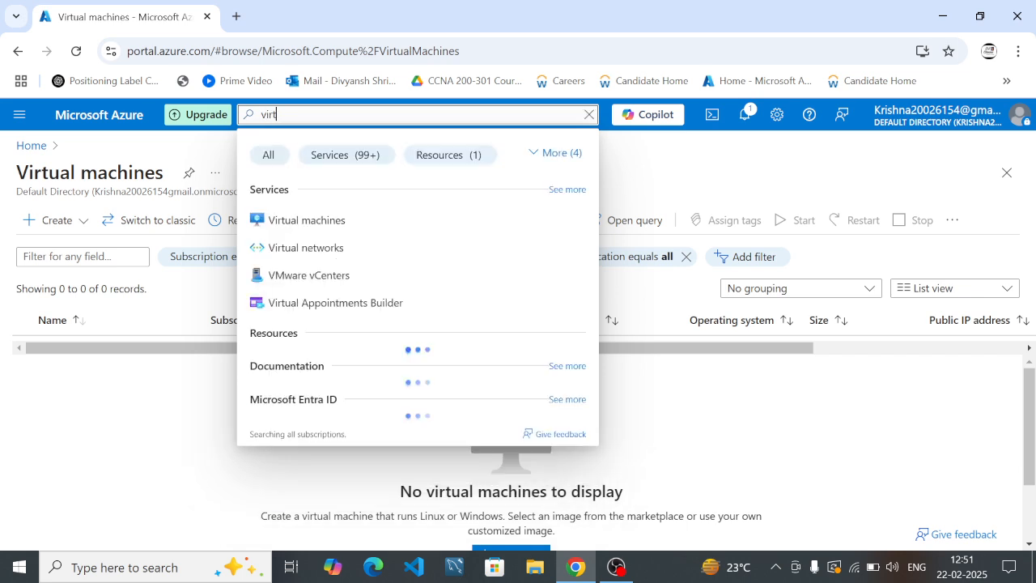
text(ua)
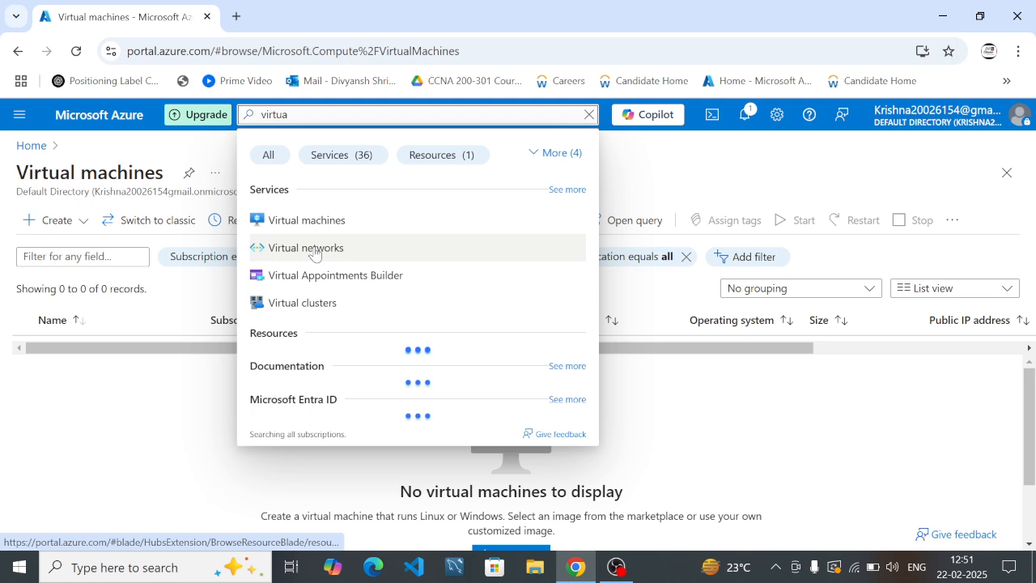
click(314, 249)
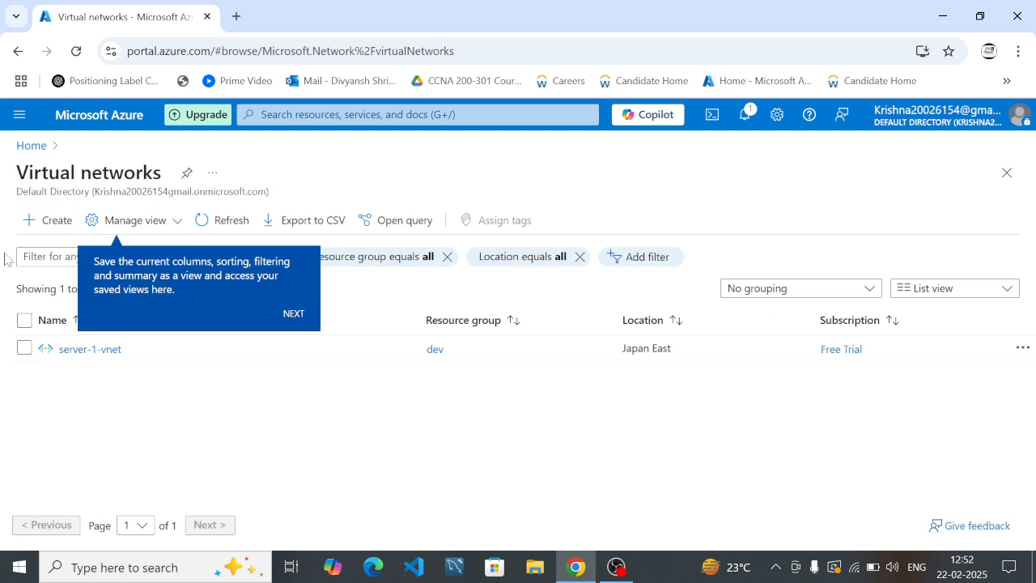
Step: Start creating a new virtual network and begin the entry of its name in the instance details
click(56, 230)
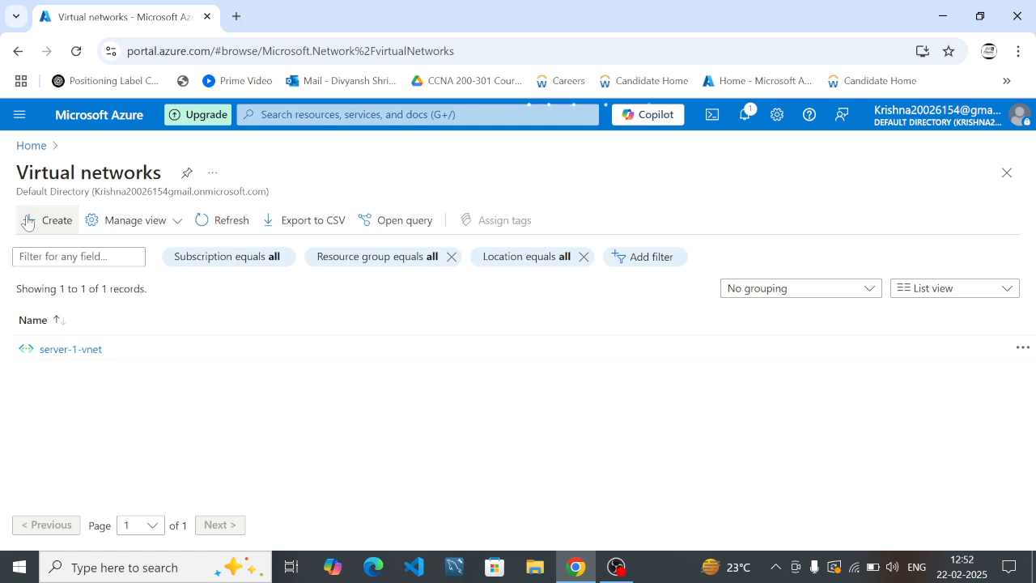
click(27, 220)
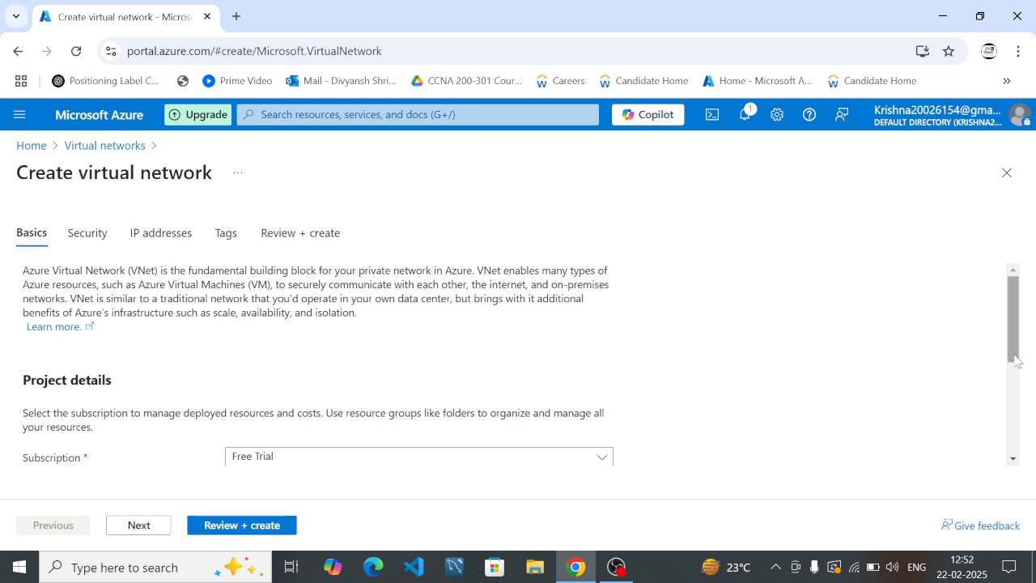
drag(1012, 320, 1008, 418)
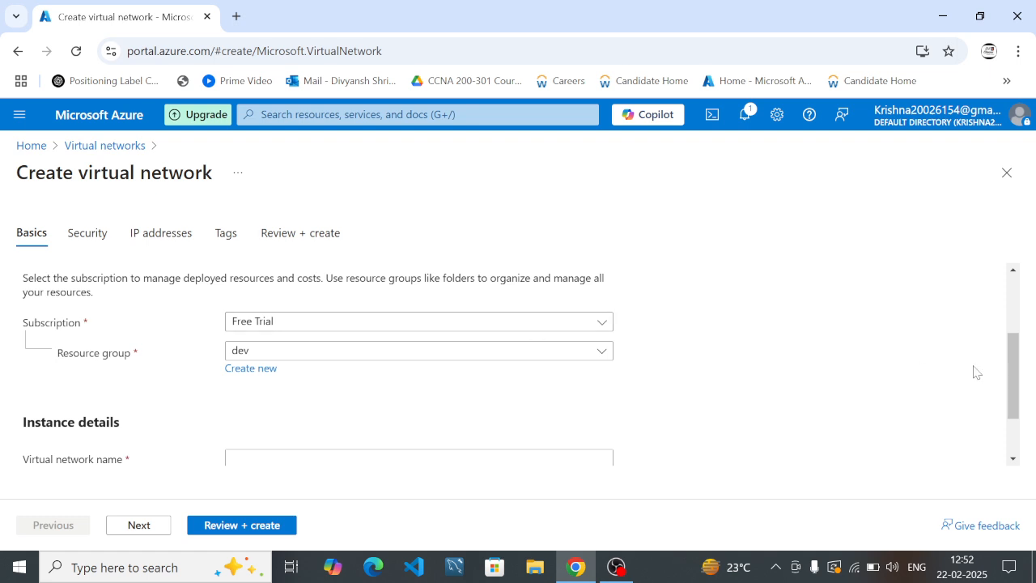
scroll(1012, 394, down, 1)
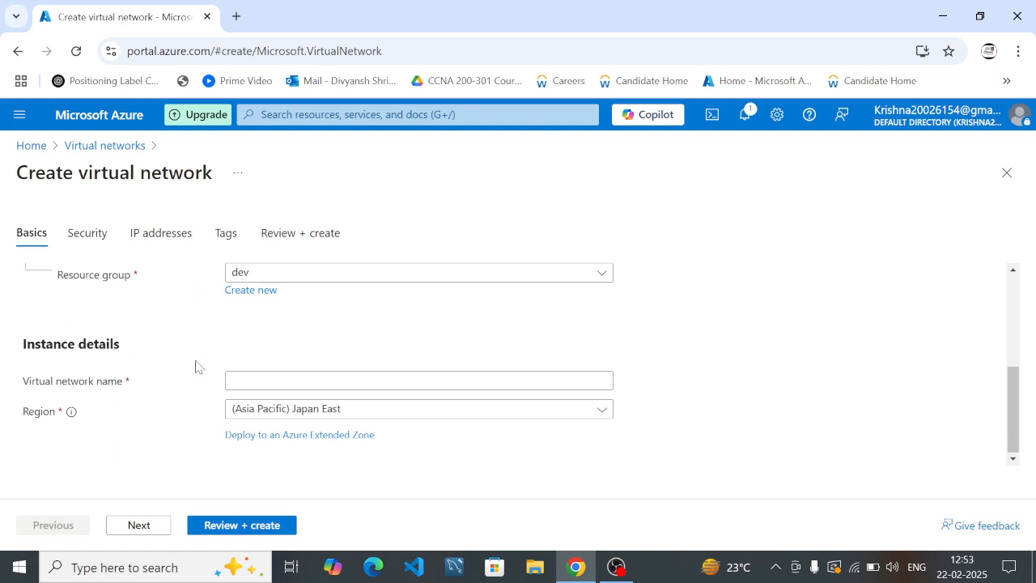
click(227, 384)
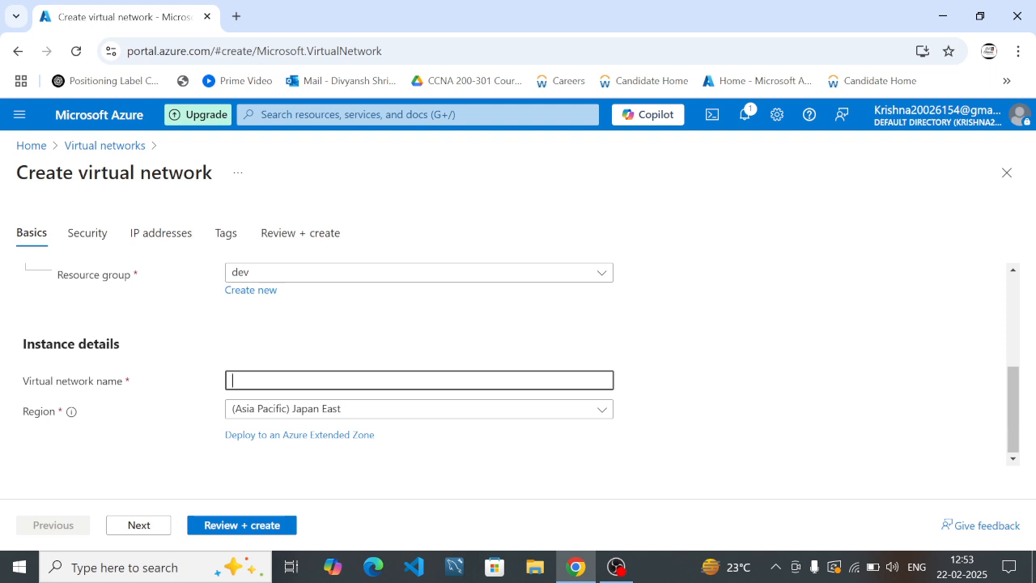
text(divaynsh)
key(Left)
key(Left)
key(Left)
key(Left)
key(BackSpace)
key(BackSpace)
key(BackSpace)
key(BackSpace)
key(BackSpace)
key(BackSpace)
key(BackSpace)
key(BackSpace)
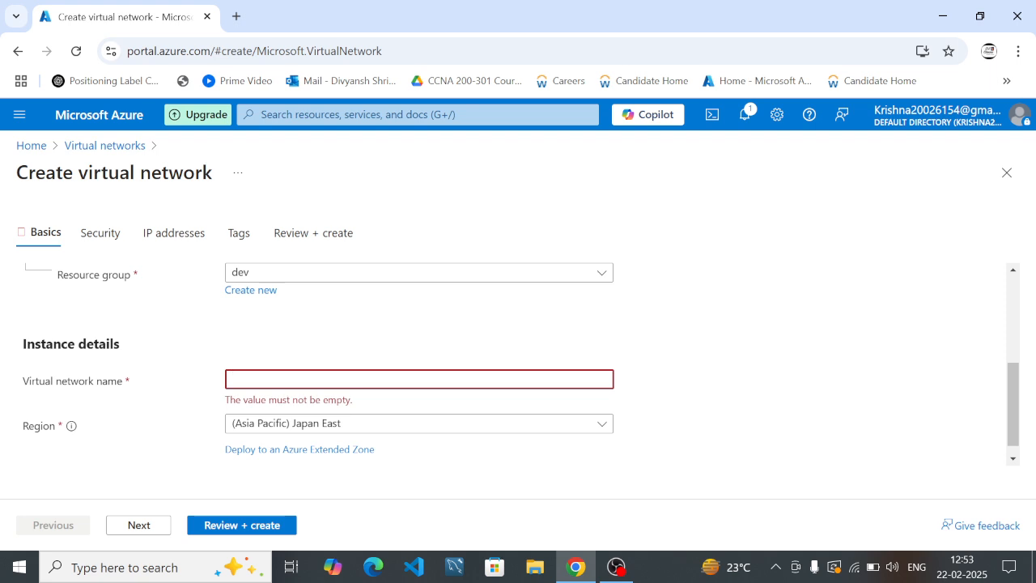
Step: Name the virtual network DSclassesv-net and set its region to (Asia Pacific) Australia East
text(DSclass)
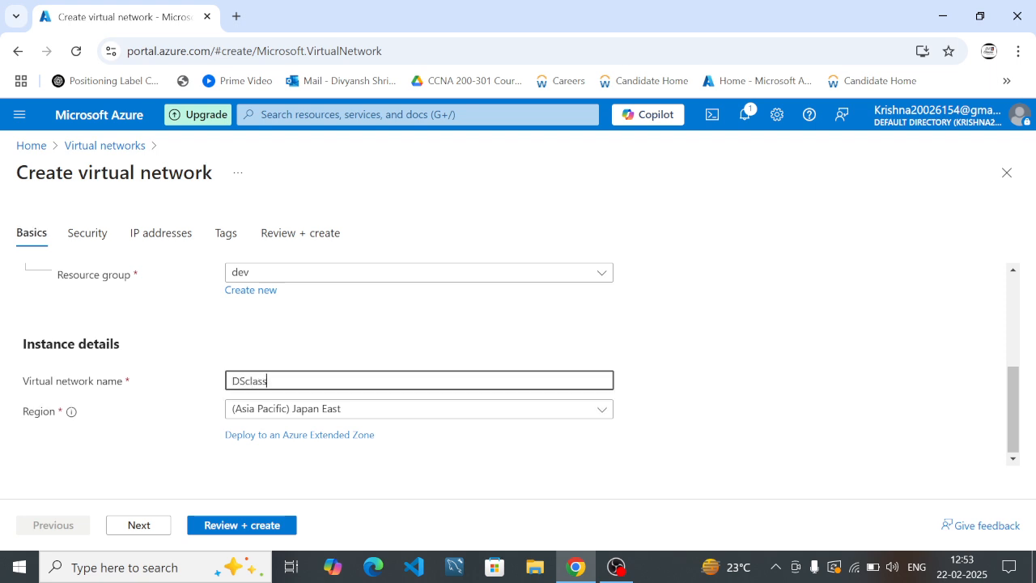
text(esv-net)
click(438, 416)
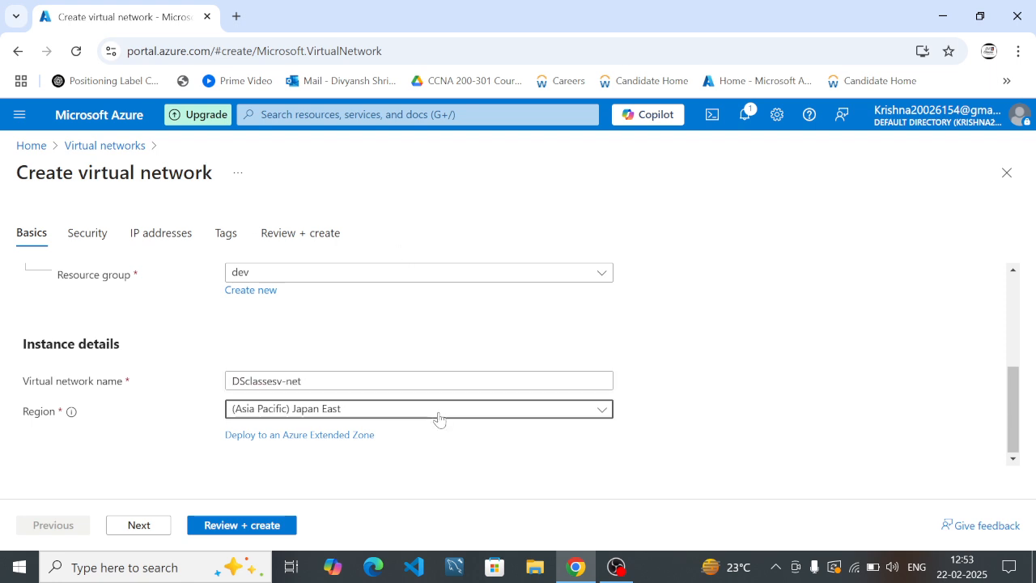
click(438, 416)
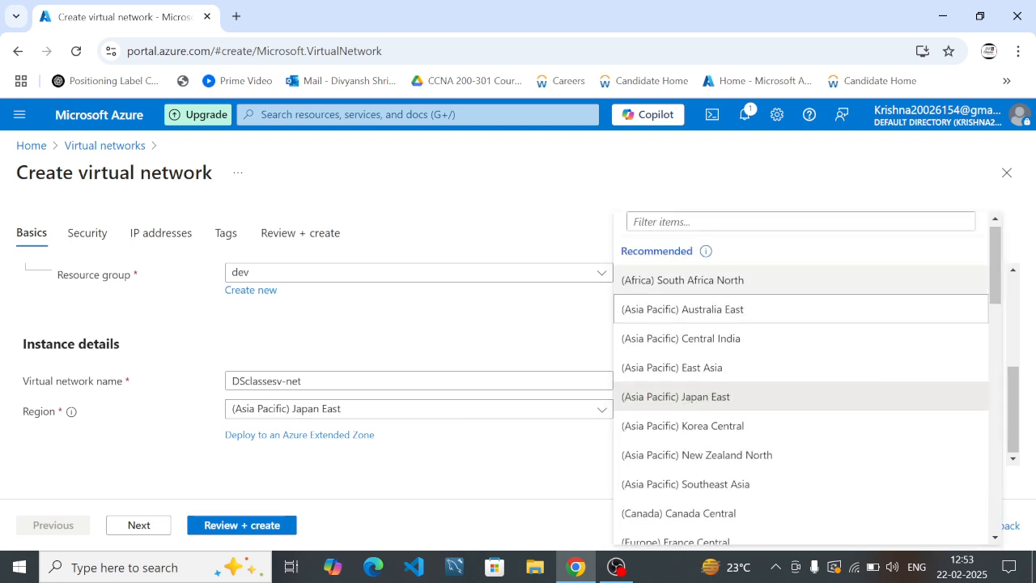
click(740, 309)
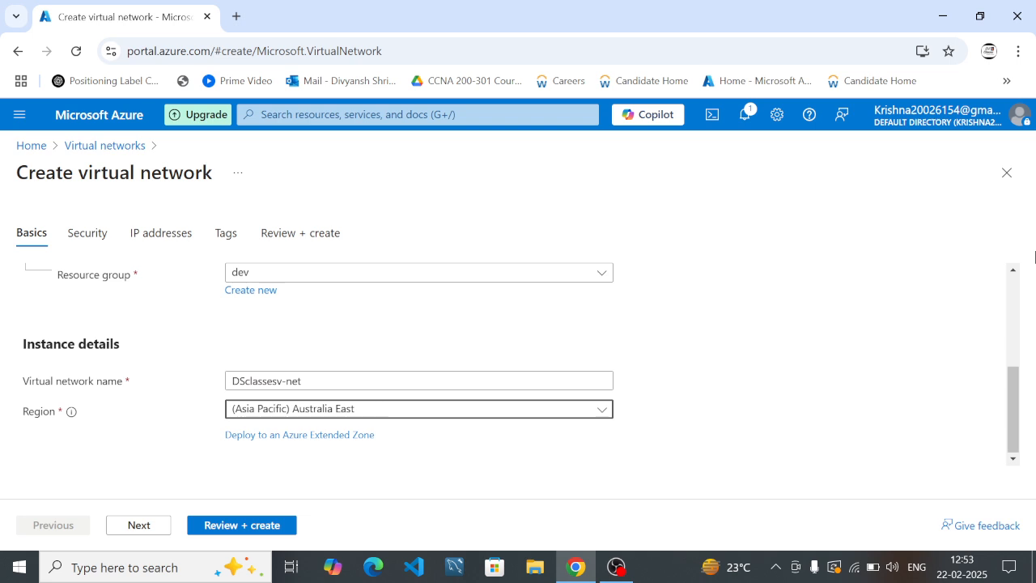
Step: Continue past the basics and security settings to the IP address settings, leaving the security options at their defaults
drag(1012, 392, 1015, 452)
click(142, 533)
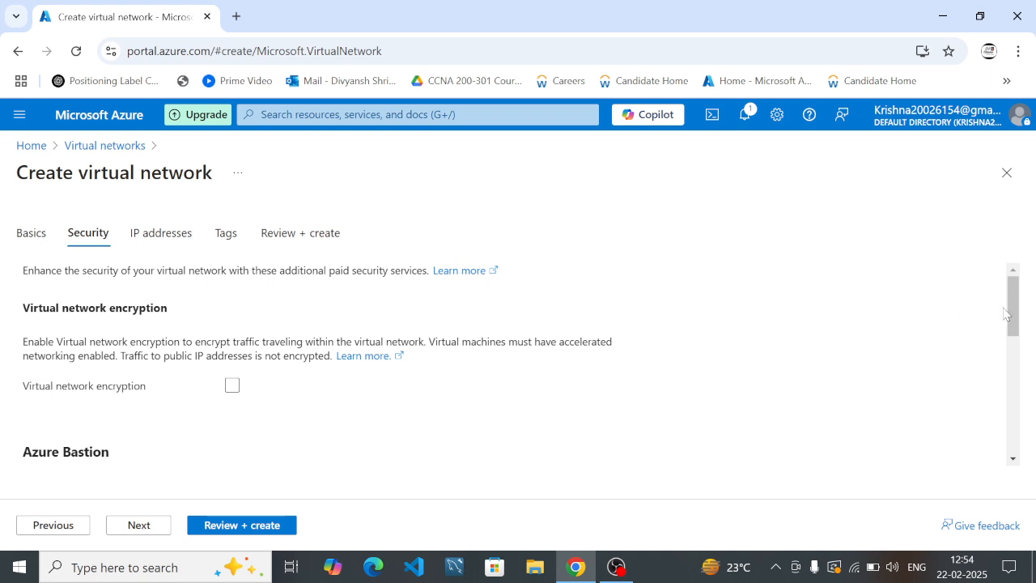
drag(1011, 315, 1035, 290)
click(144, 534)
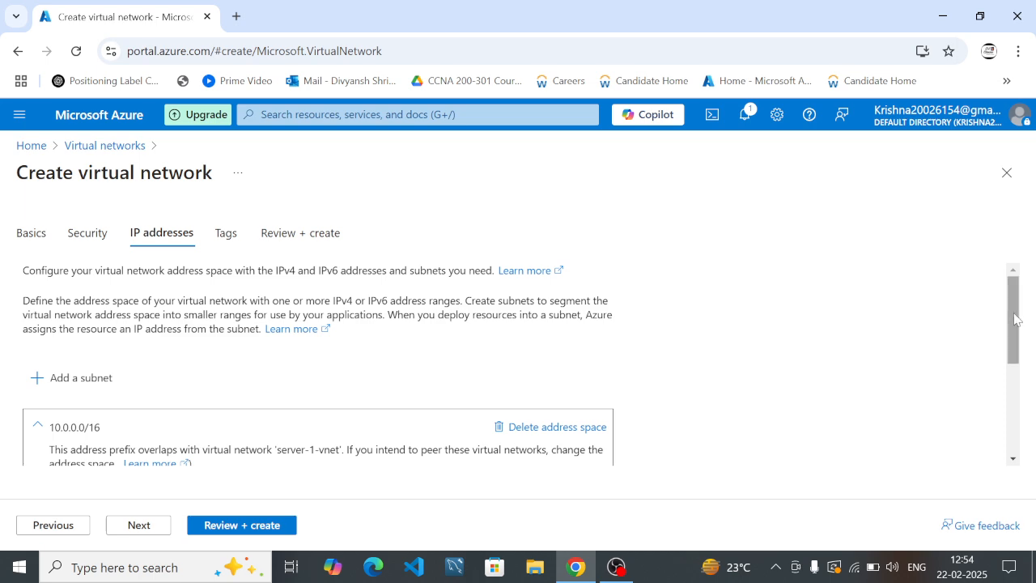
Step: Keep the 10.0.0.0 address space at the /16 prefix with its default subnet and continue to the tags
drag(1011, 328, 1033, 380)
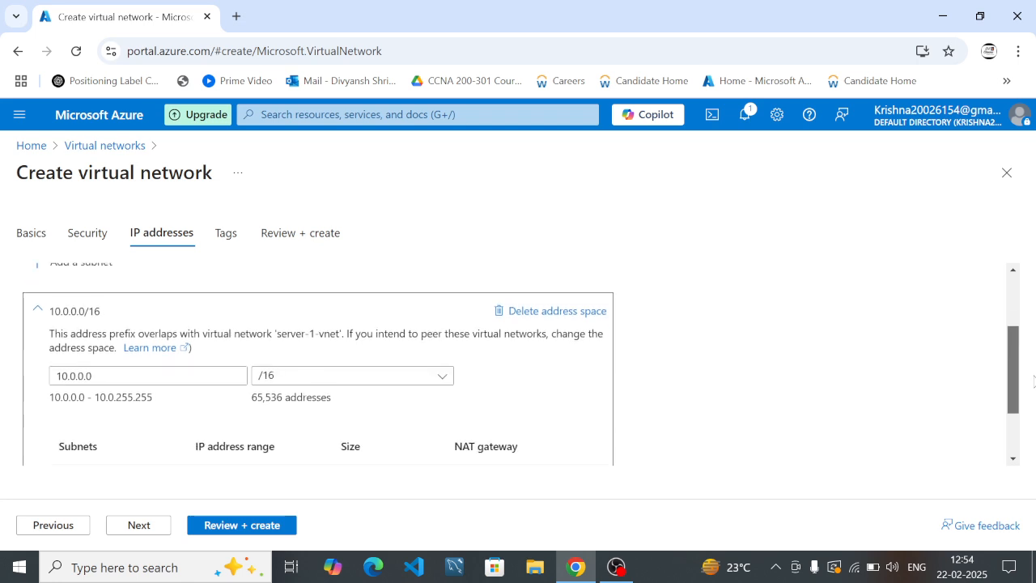
drag(1033, 381, 1033, 396)
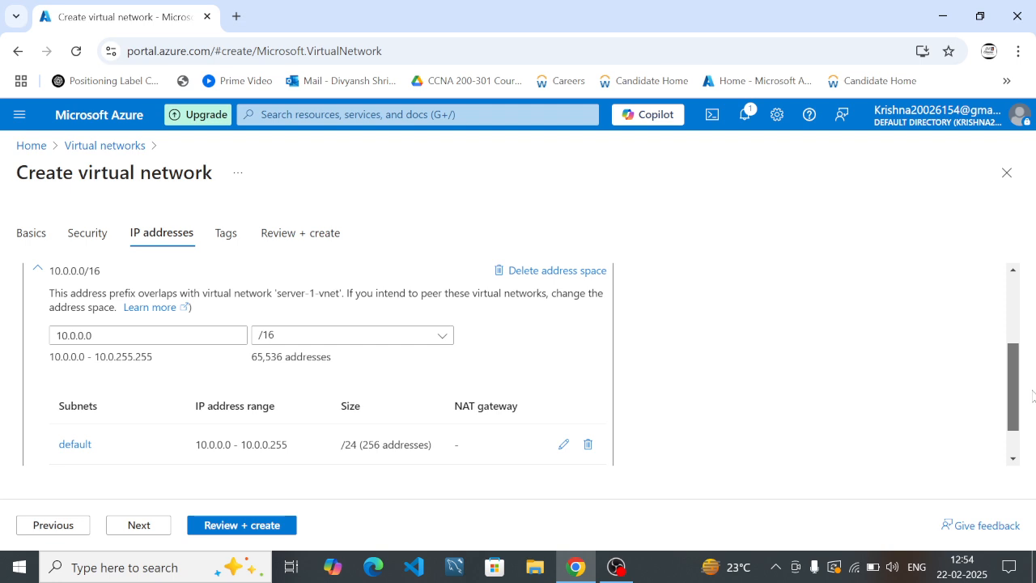
mouse_move(1033, 396)
mouse_down()
mouse_move(1033, 351)
mouse_move(1027, 409)
mouse_up()
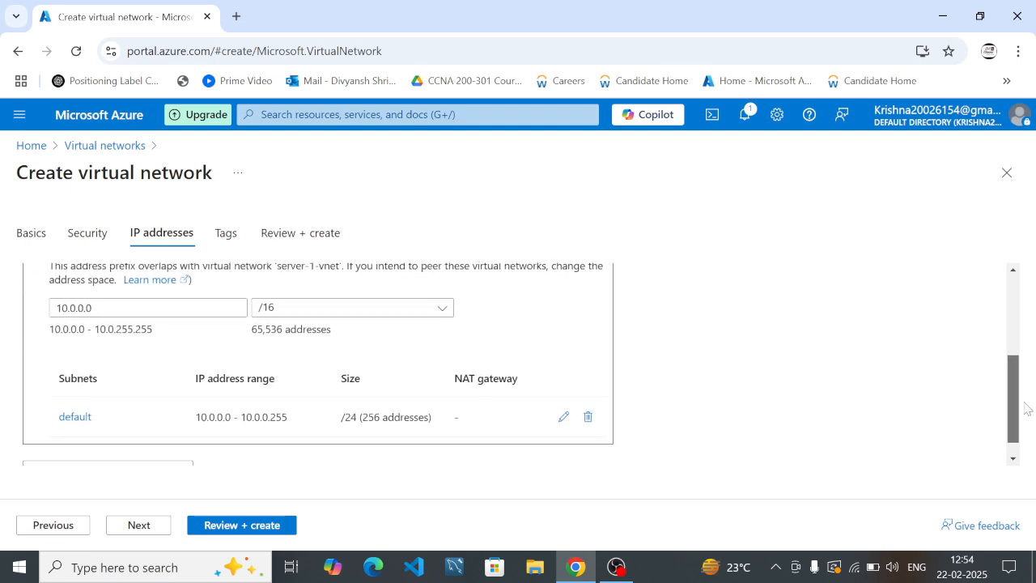
scroll(1027, 409, up, 1)
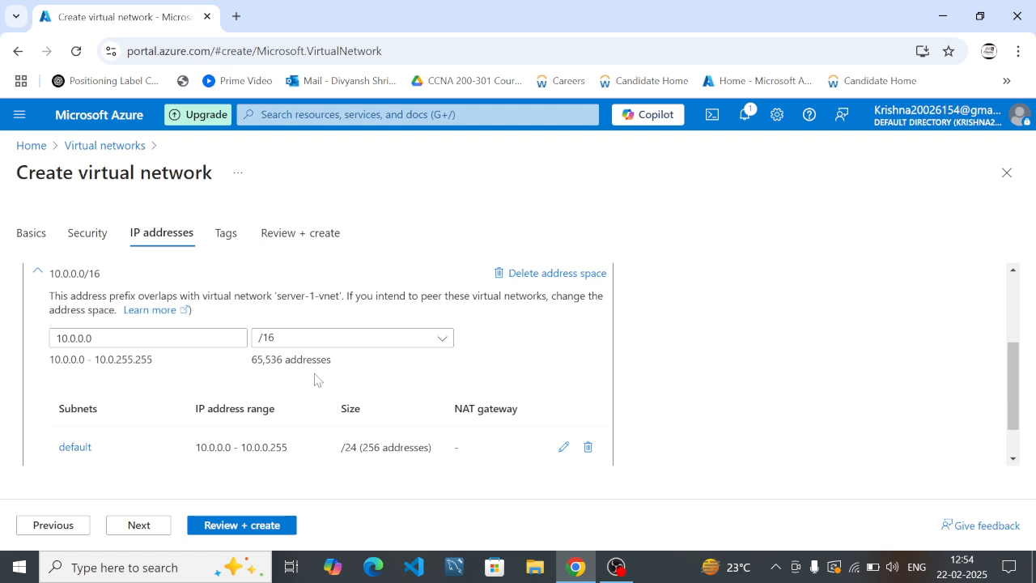
click(440, 341)
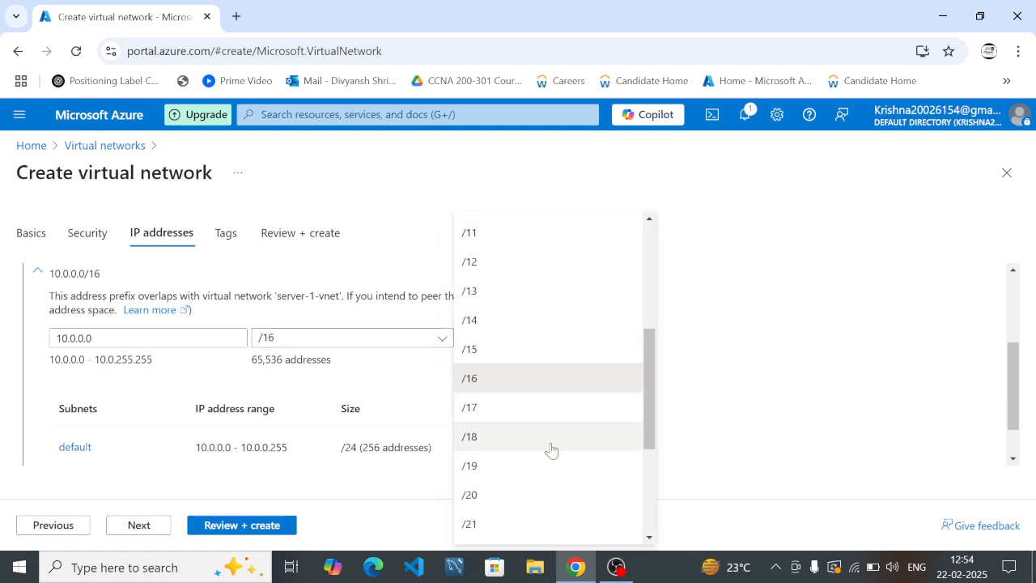
drag(649, 414, 652, 442)
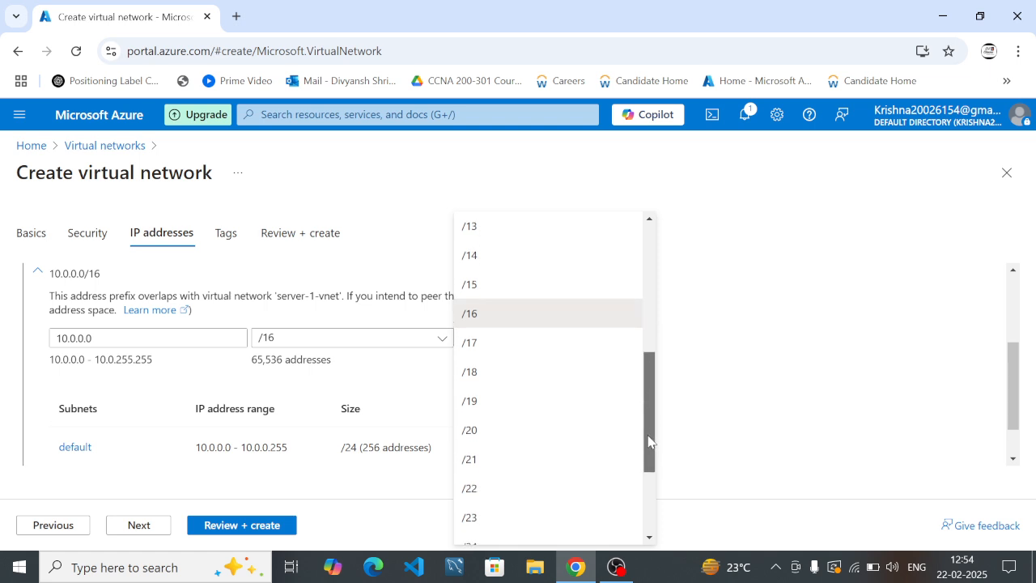
click(545, 321)
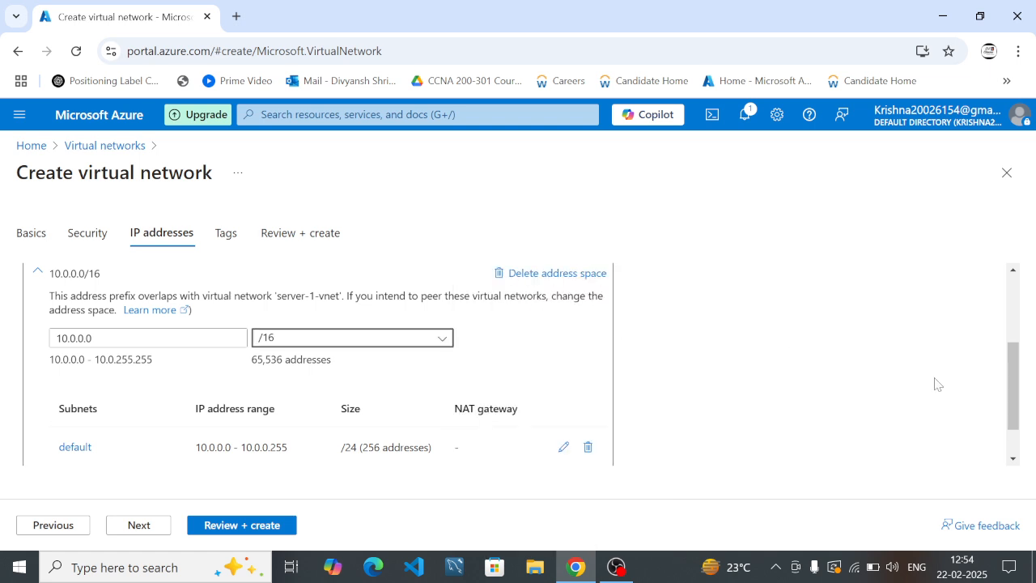
drag(1014, 381, 1019, 439)
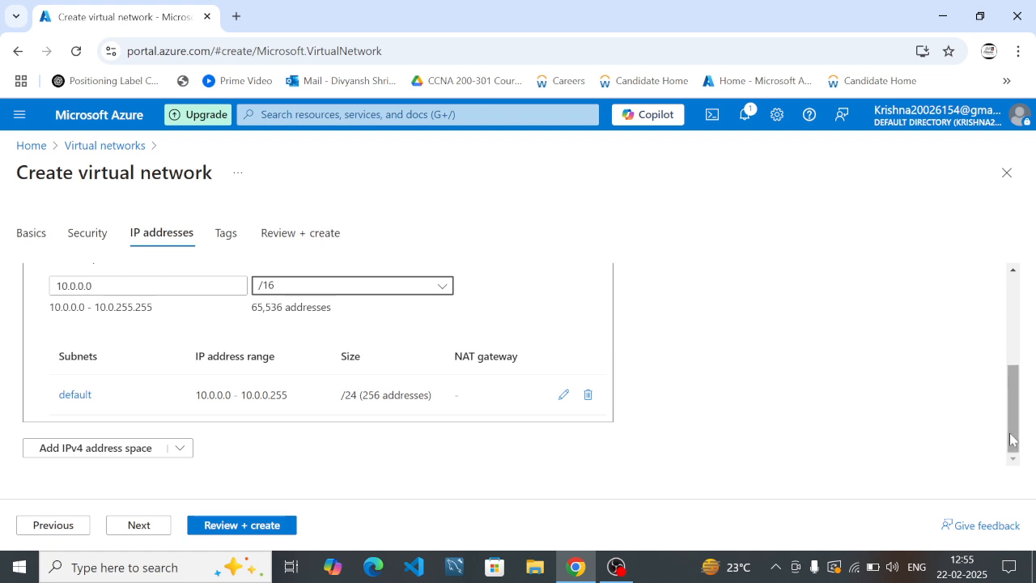
drag(1011, 440, 986, 455)
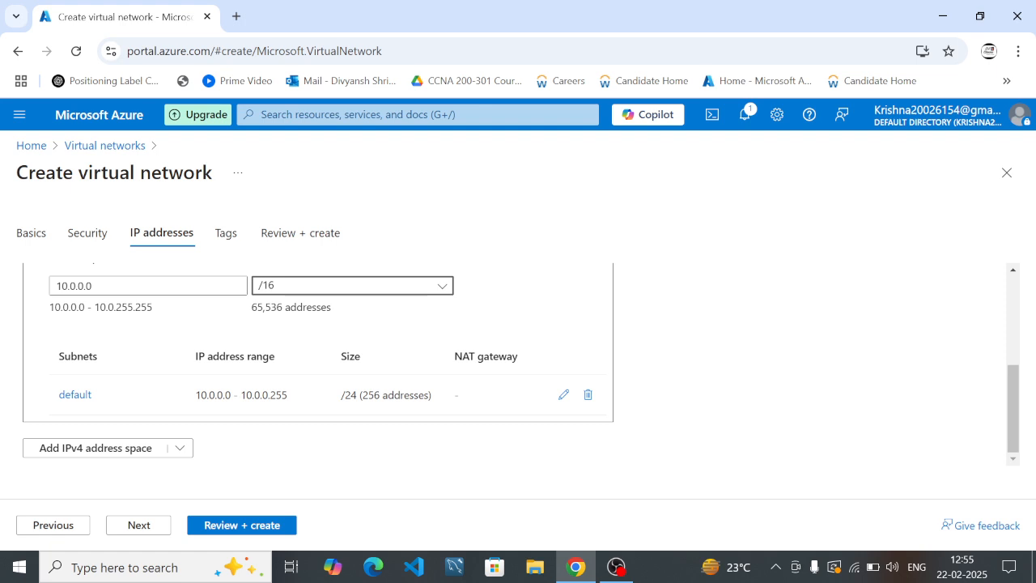
click(127, 527)
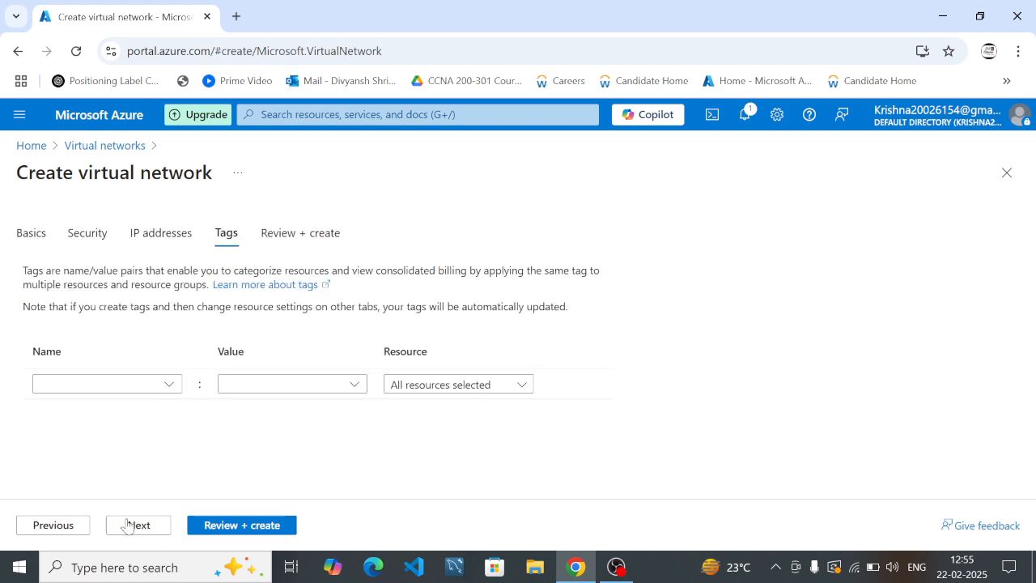
Step: Add a tag named owner with the value DS classes for all resources of the virtual network
click(170, 385)
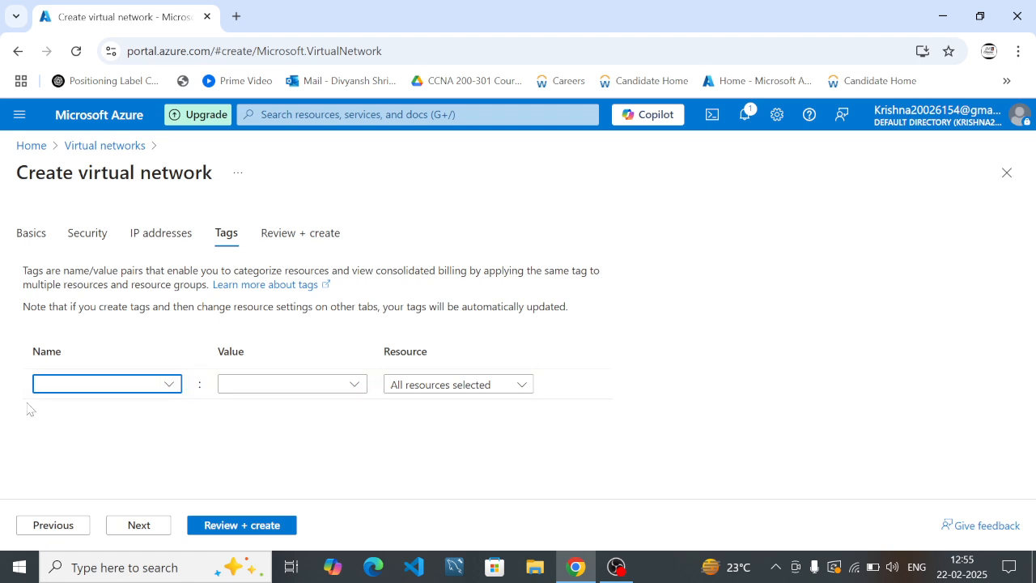
text(net)
key(BackSpace)
key(BackSpace)
key(BackSpace)
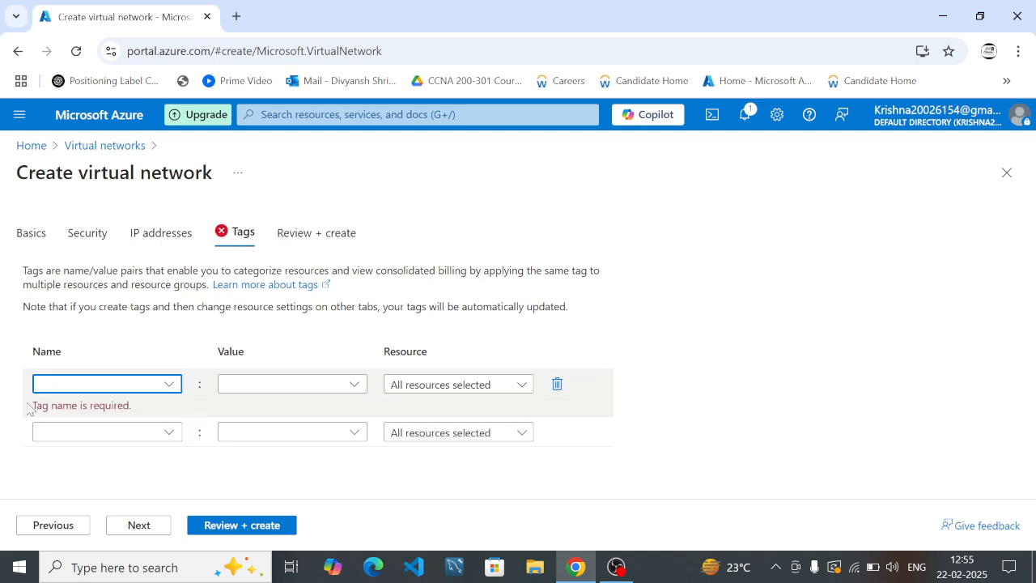
text(on)
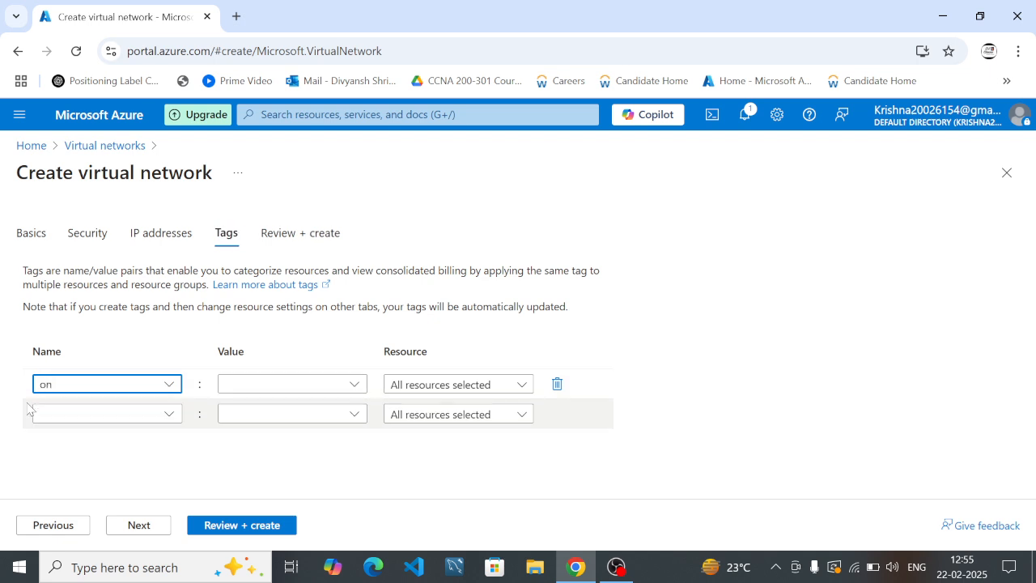
key(BackSpace)
text(wner)
key(Tab)
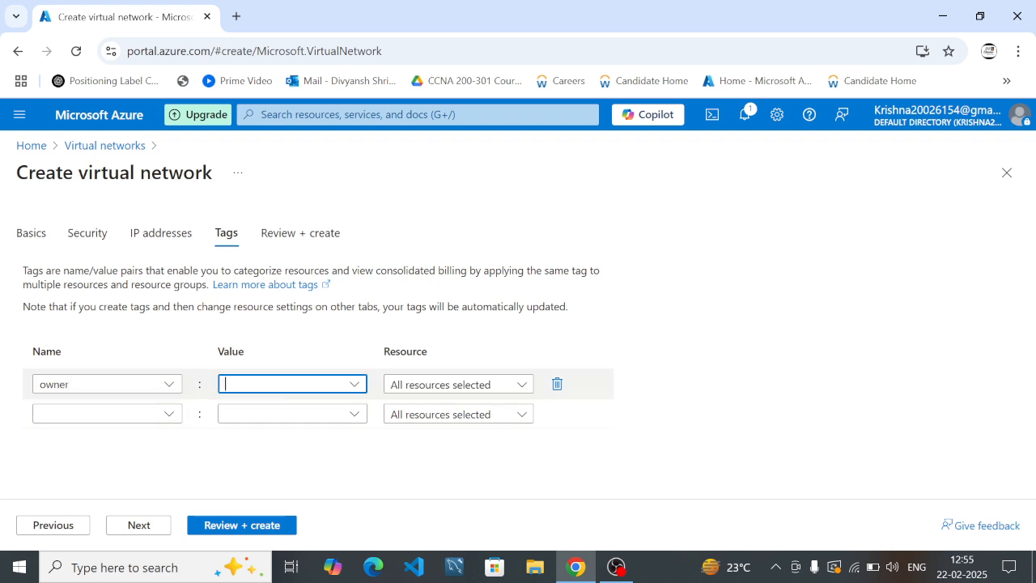
text(DS classes)
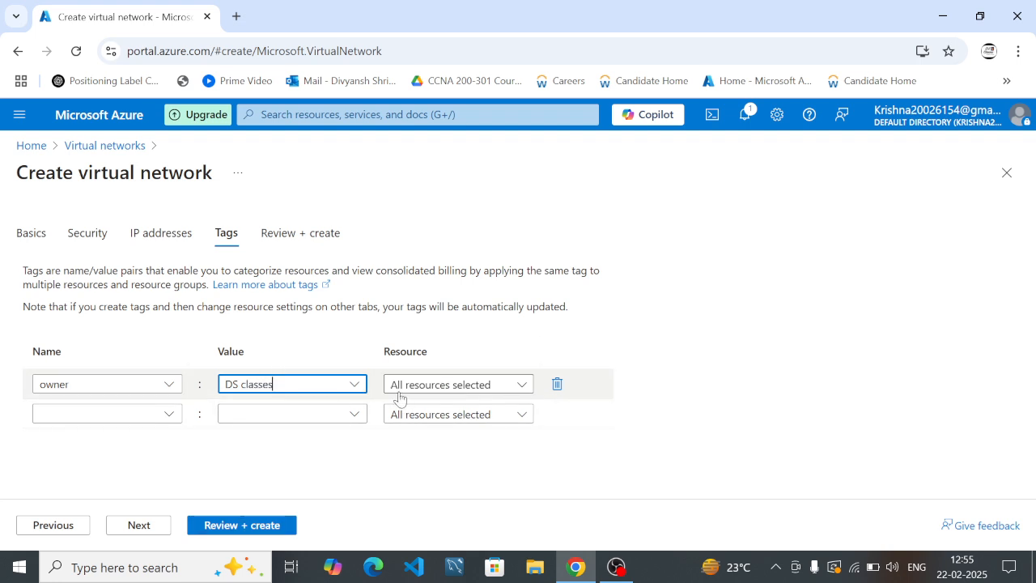
Step: Proceed to the review, create the DSclassesv-net virtual network and open the deployed resource
click(143, 525)
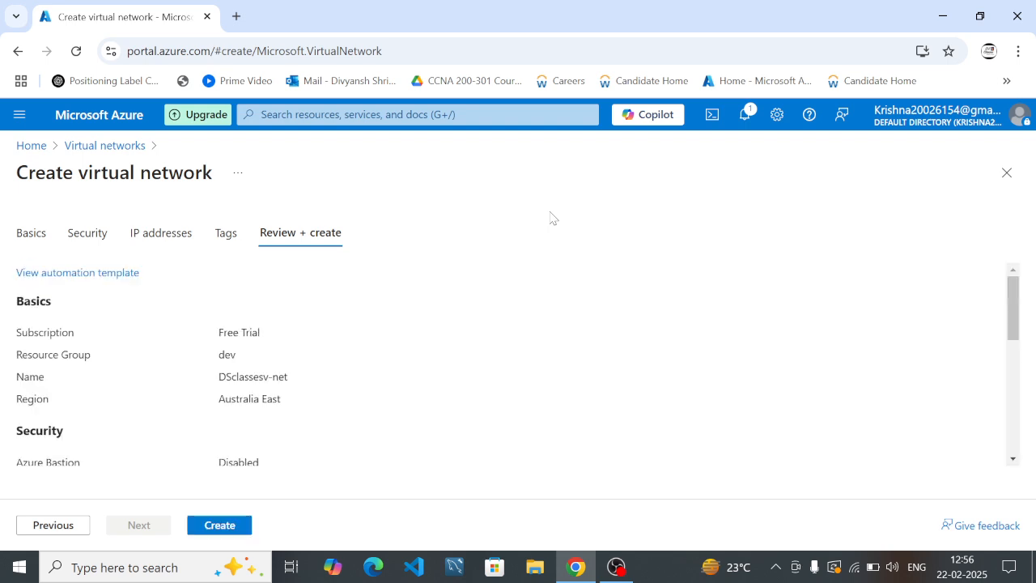
click(230, 524)
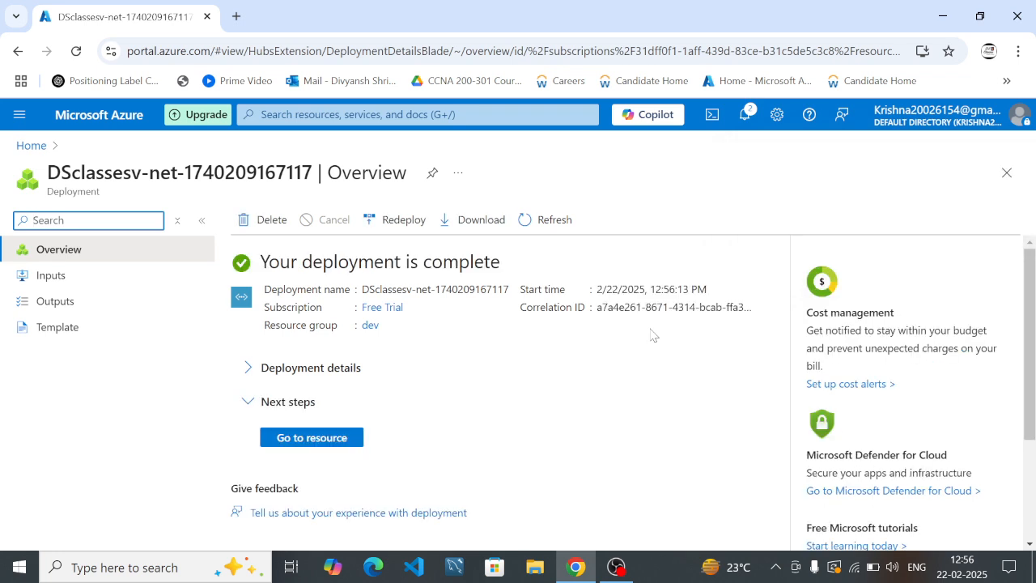
click(290, 446)
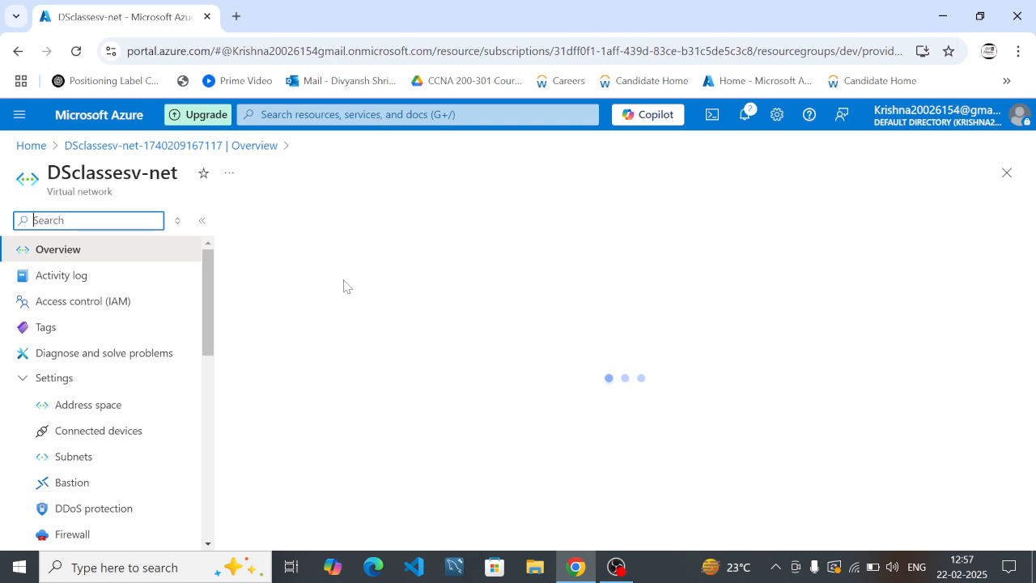
Step: Find the Virtual machines service through the portal search and start creating a new Azure virtual machine
click(343, 115)
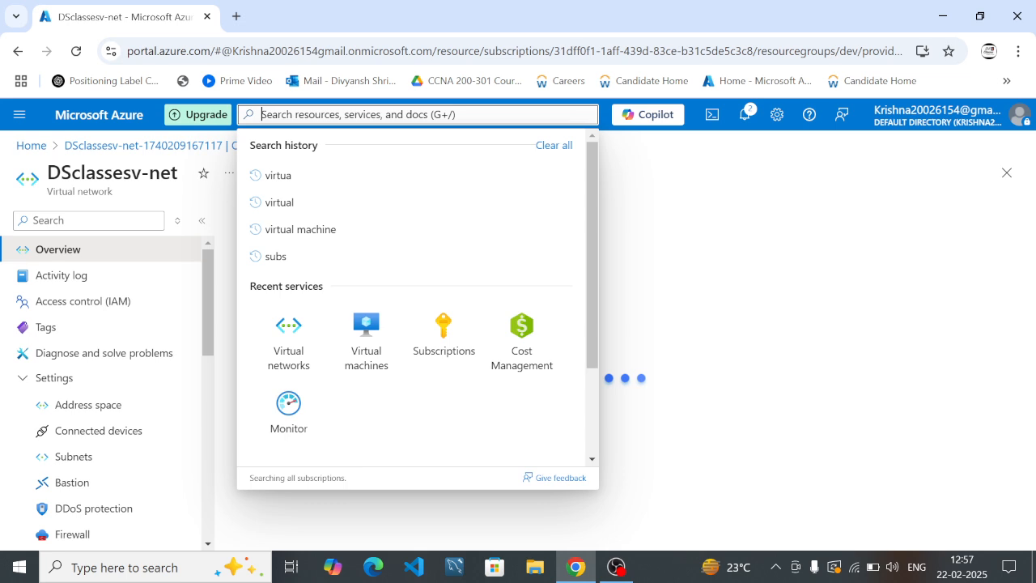
click(460, 224)
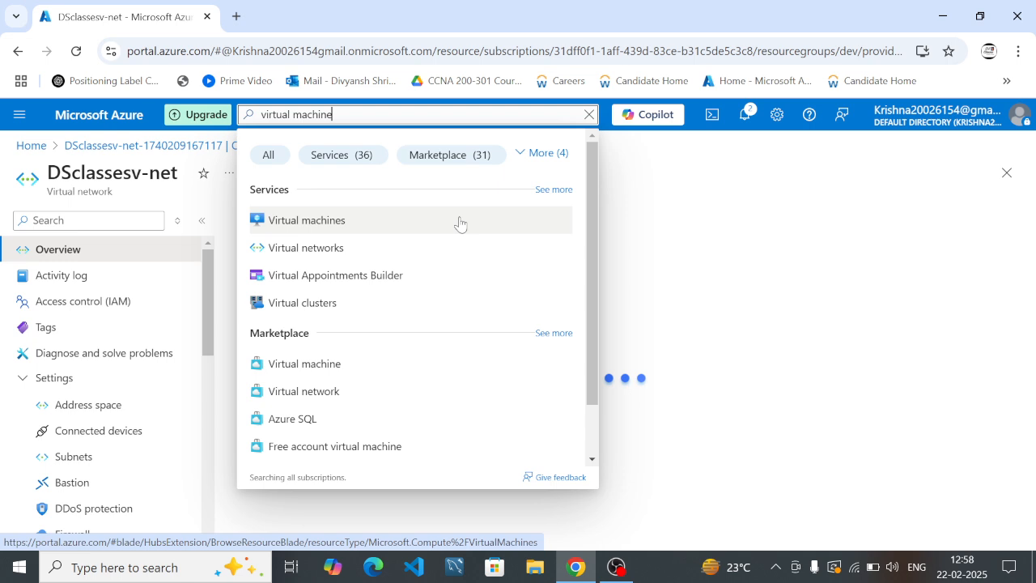
click(460, 223)
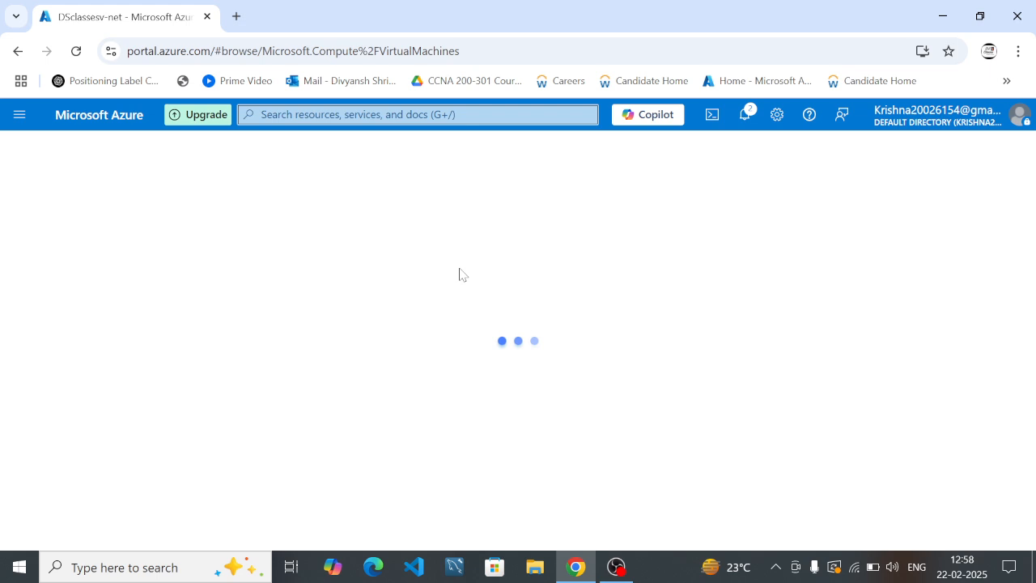
scroll(1033, 437, down, 1)
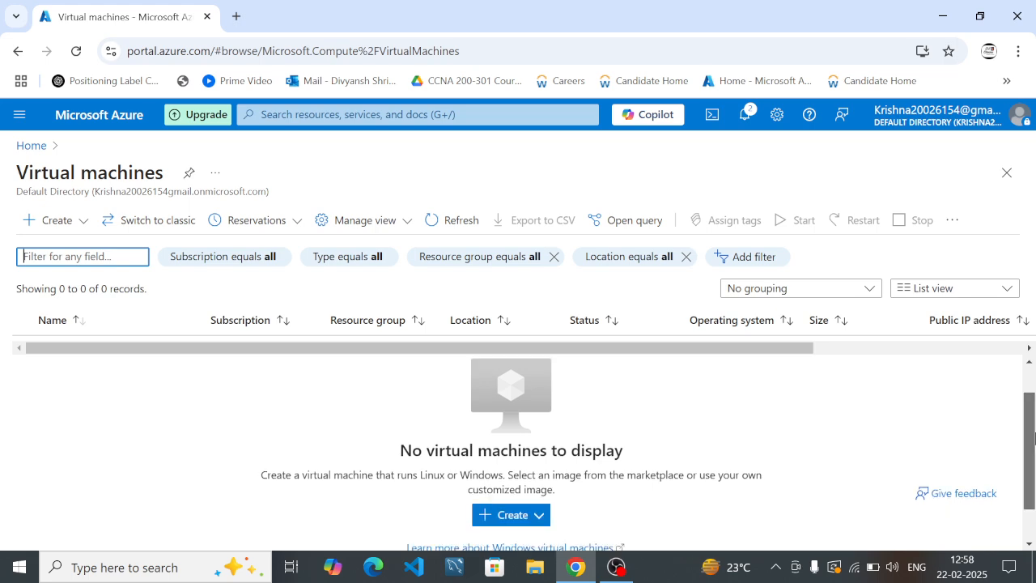
drag(1033, 437, 1033, 466)
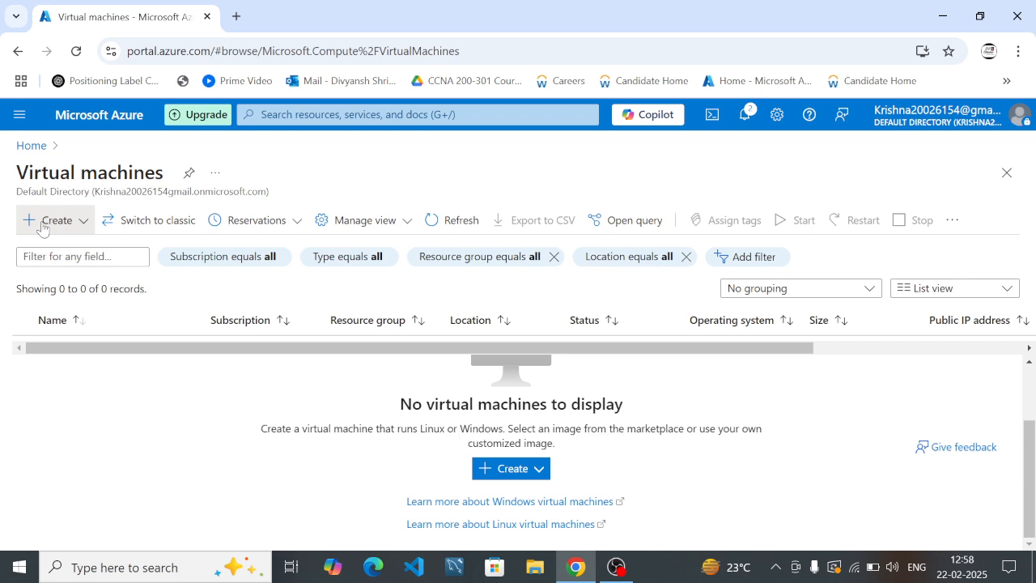
click(42, 227)
click(154, 263)
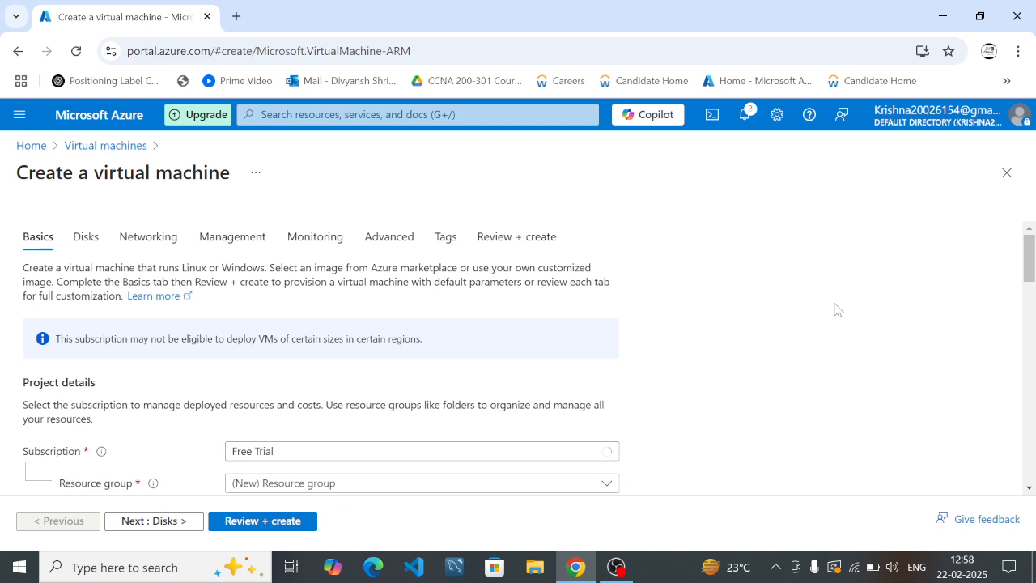
Step: Assign the virtual machine to the dev resource group and name it server-1
scroll(838, 310, down, 2)
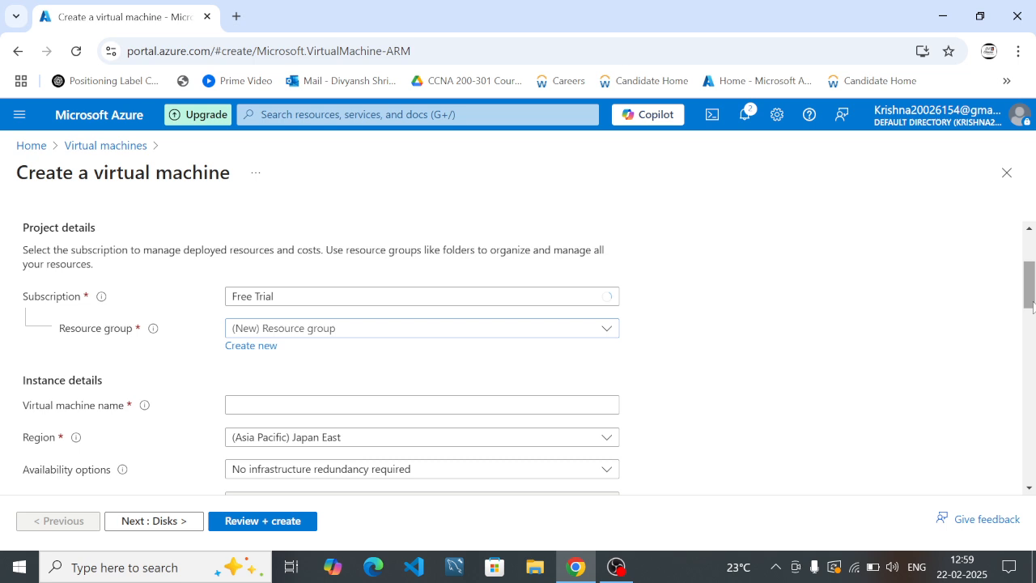
drag(1033, 307, 1035, 299)
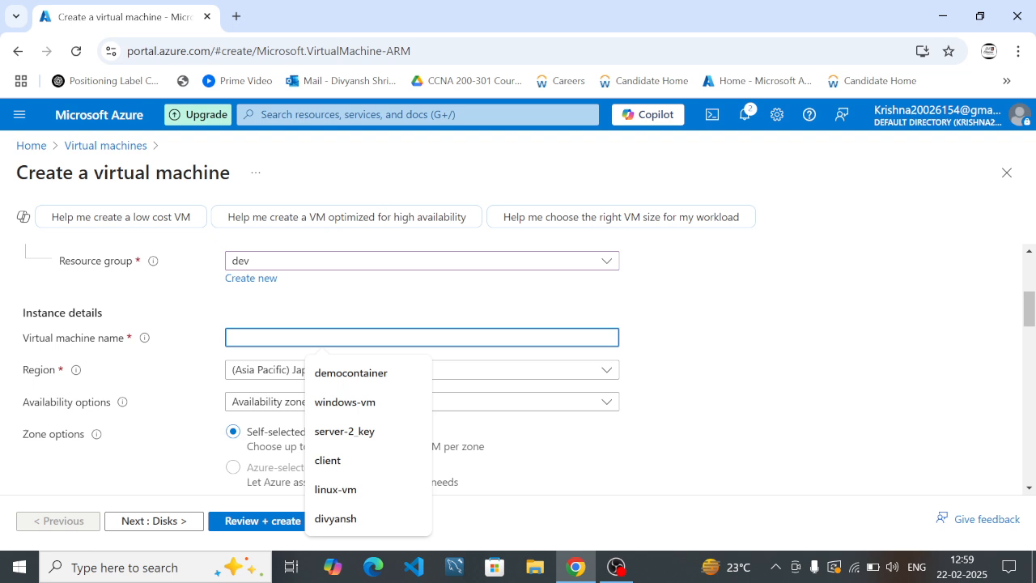
text(server-1)
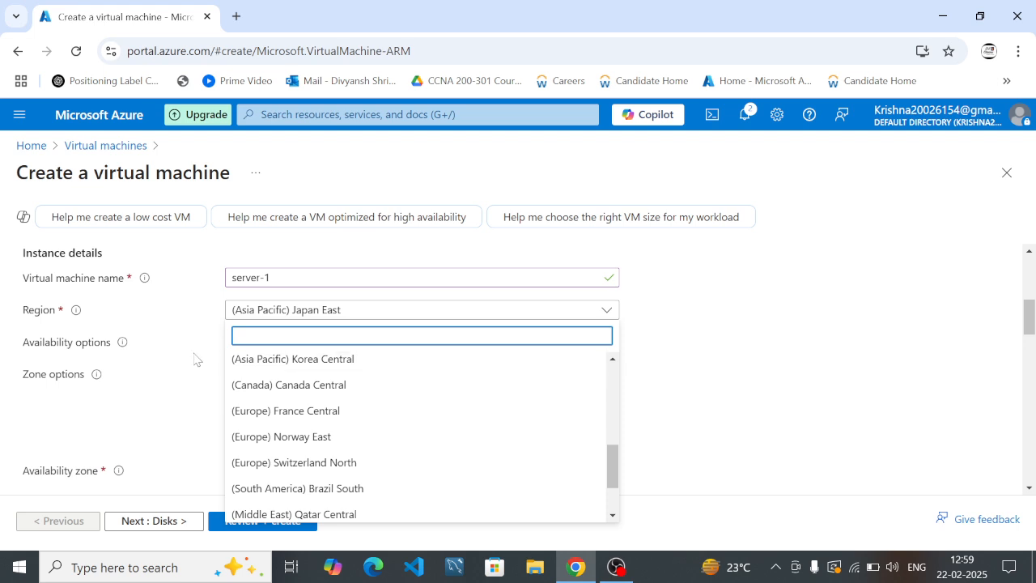
Step: Set the region to (Asia Pacific) Australia East and the image to Windows Server 2022 Datacenter: Azure Edition Hotpatch - x64 Gen2
text(aut)
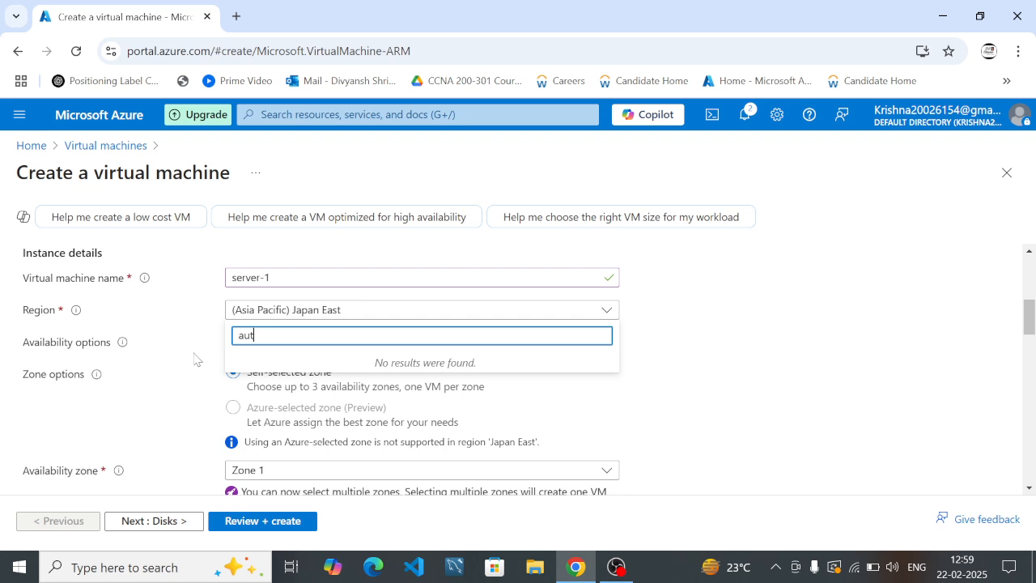
click(1031, 318)
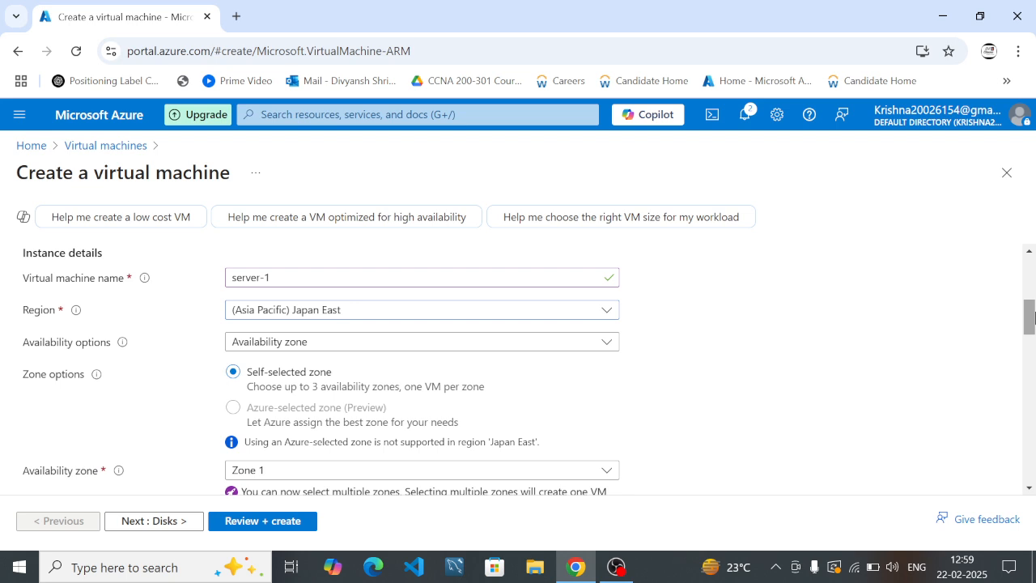
mouse_move(1032, 318)
mouse_down()
mouse_move(1032, 356)
mouse_move(1032, 308)
mouse_up()
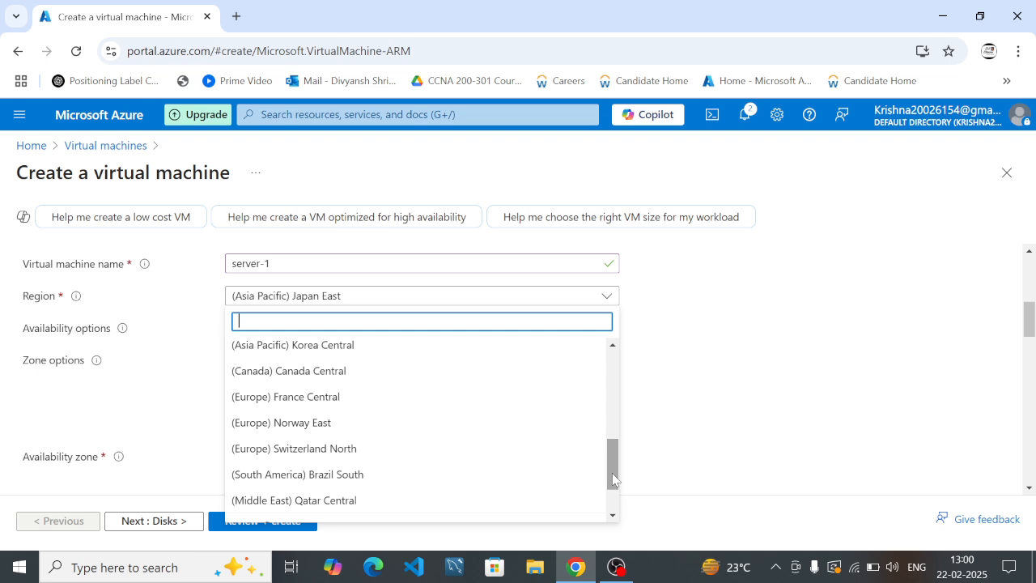
click(528, 298)
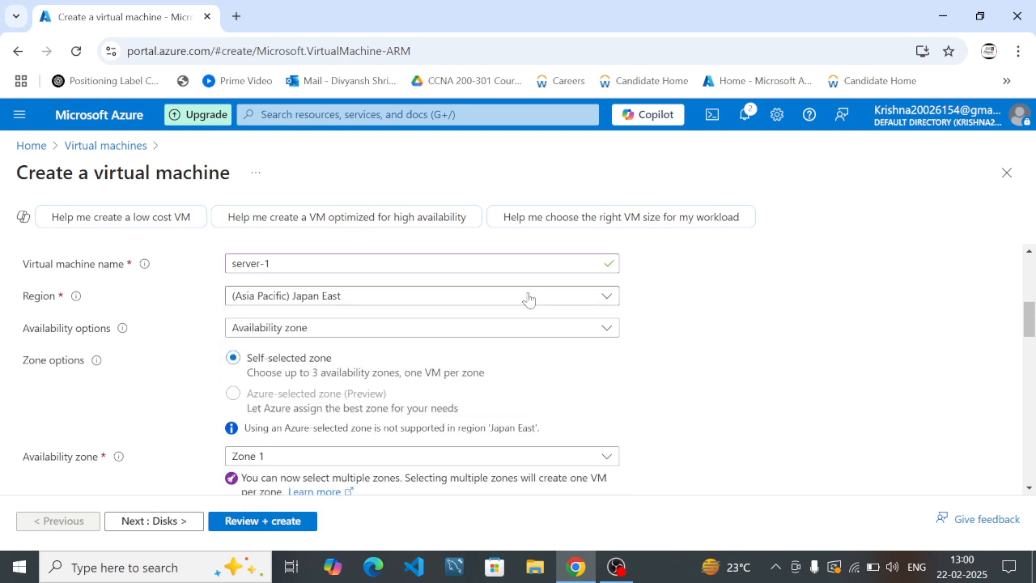
click(519, 263)
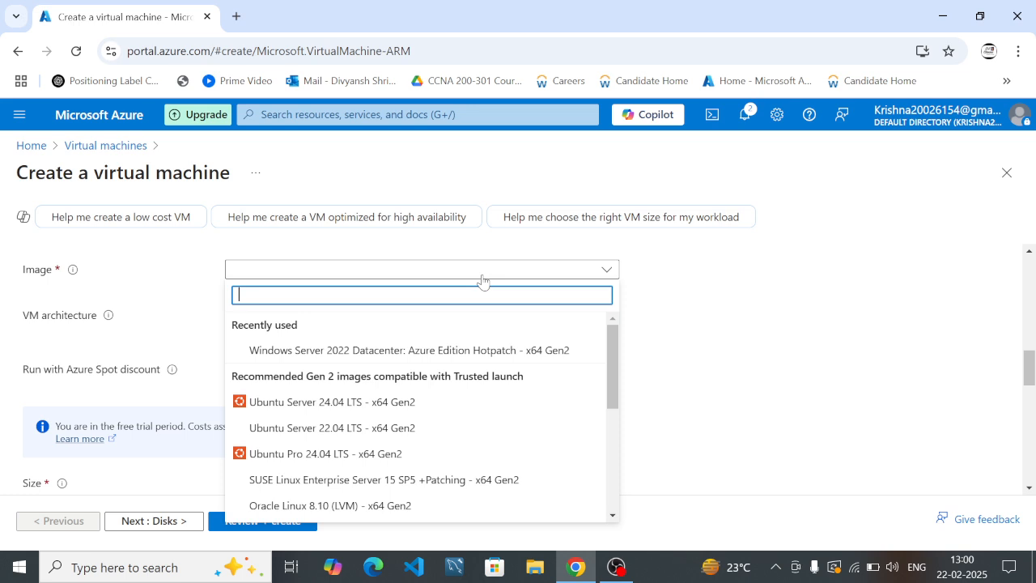
click(483, 276)
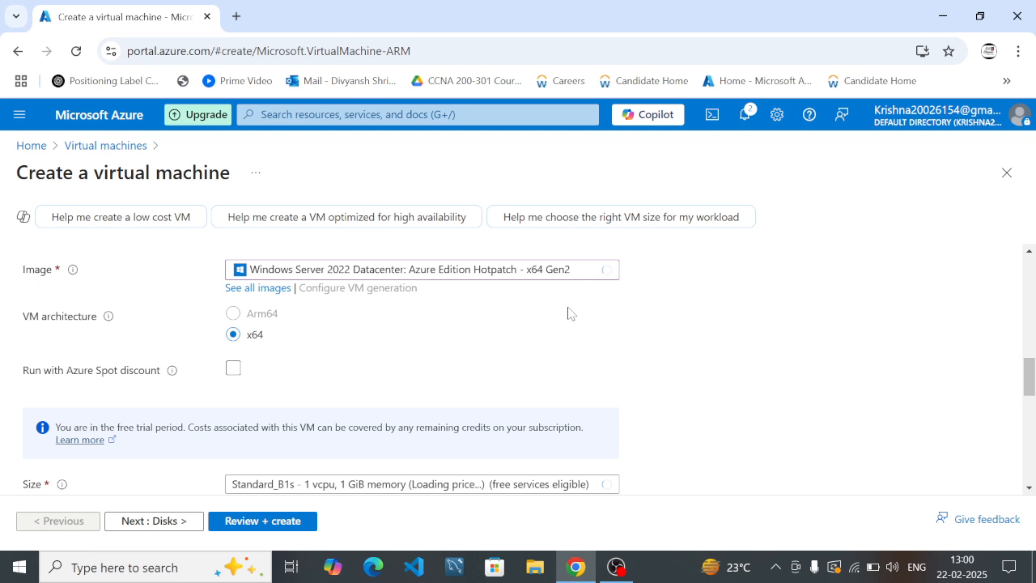
scroll(567, 320, down, 3)
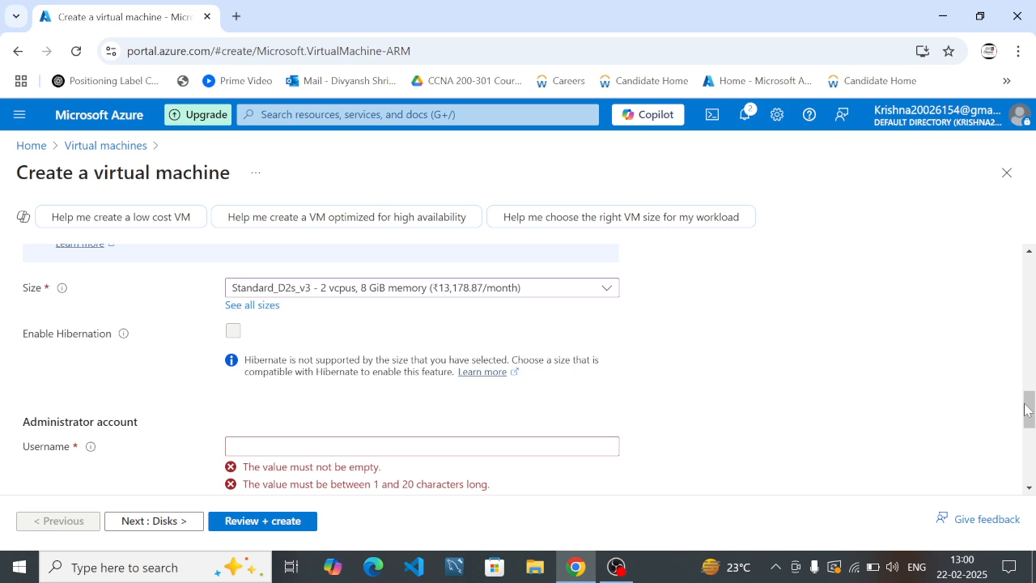
Step: Set the administrator username to Myserver, then enter and confirm the account password
drag(1025, 410, 1025, 437)
click(368, 291)
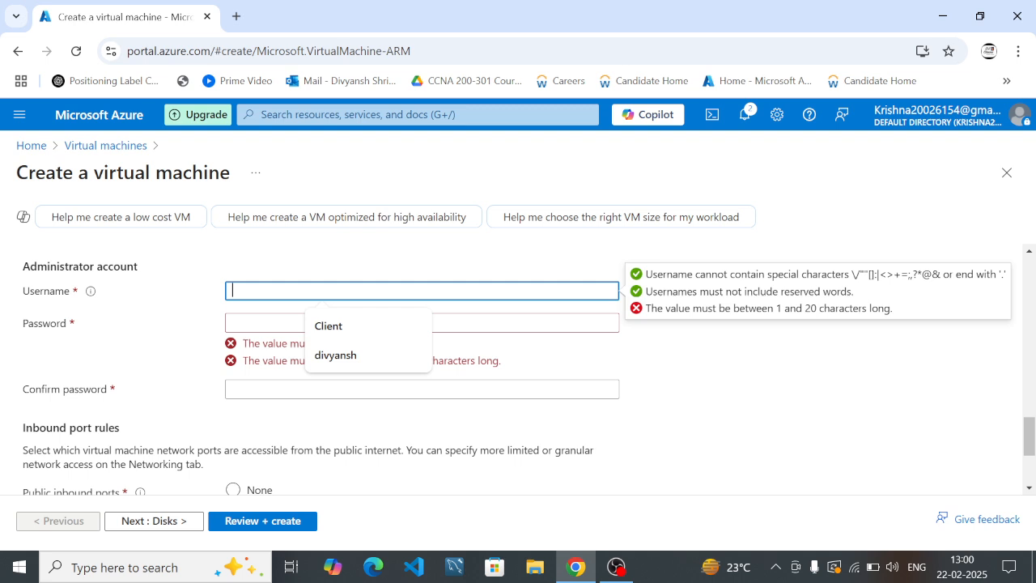
text(server)
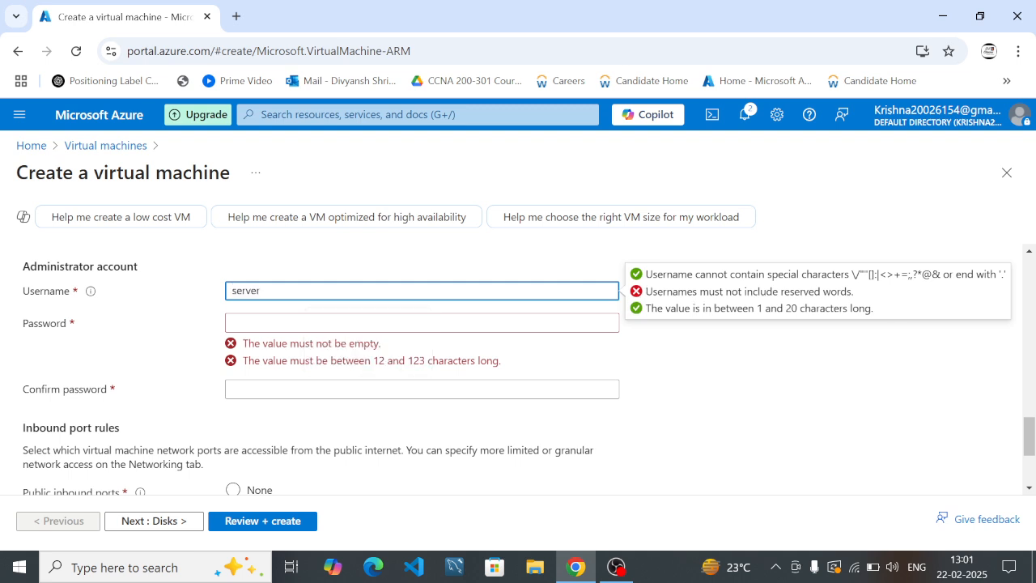
text(My)
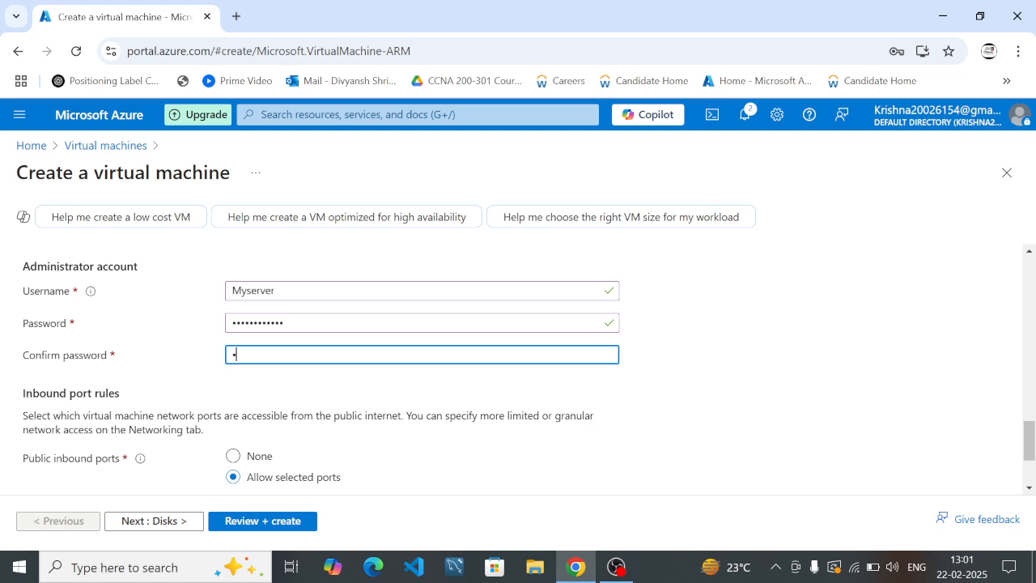
text(•••••••••••)
Step: Review the selectable inbound ports and keep only RDP (3389) allowed
scroll(55, 402, down, 2)
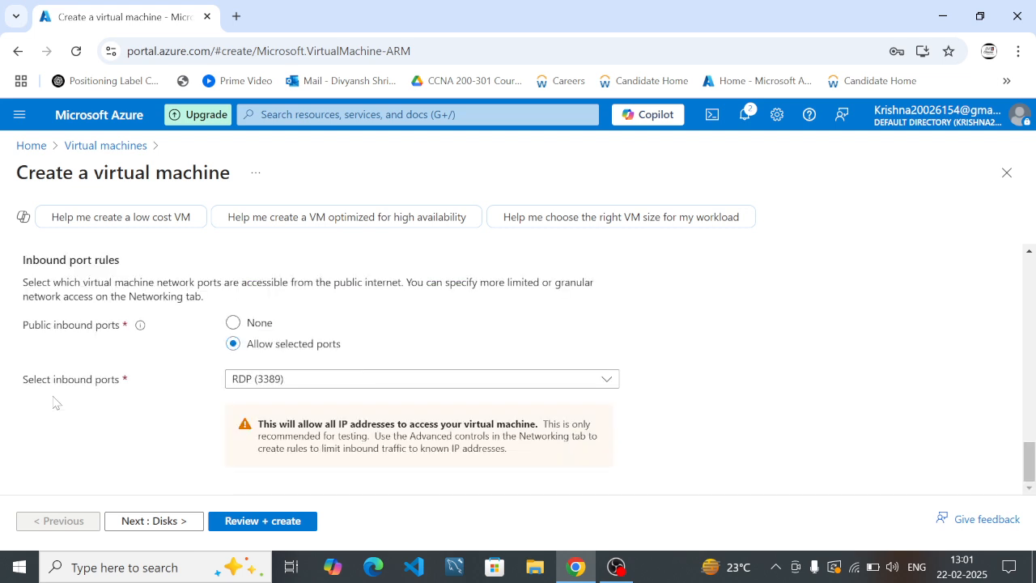
click(299, 380)
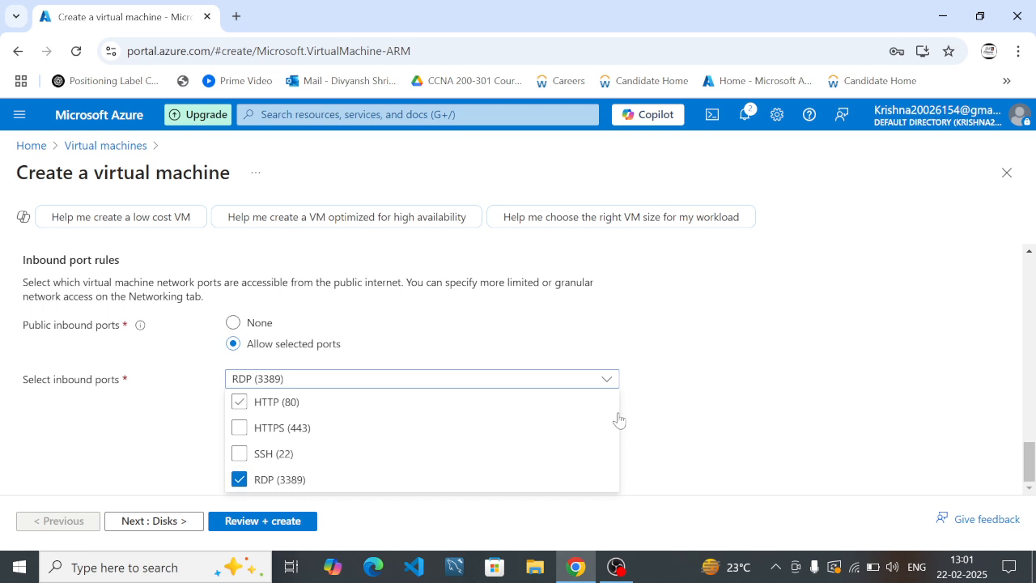
click(758, 419)
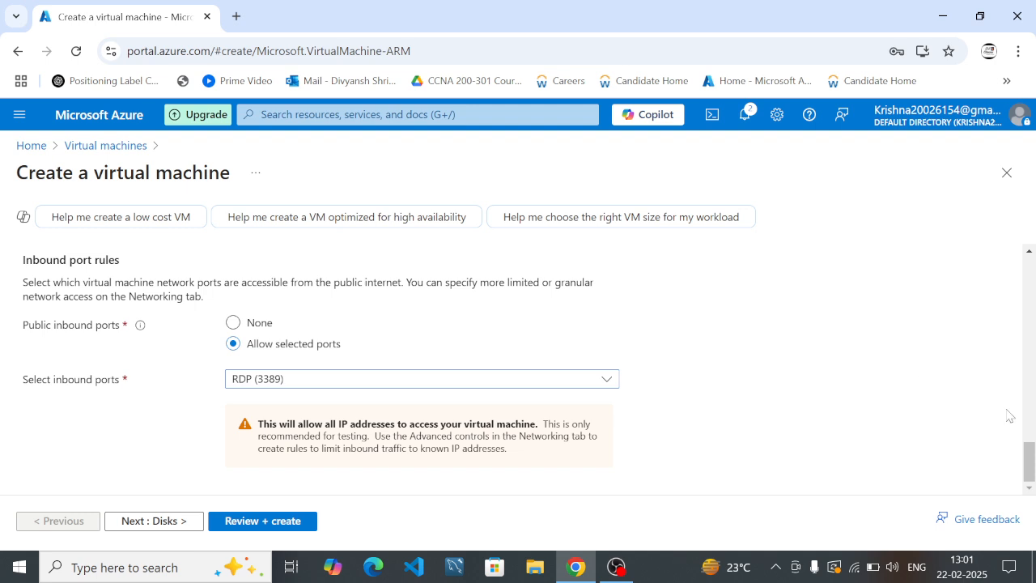
Step: Recheck the instance details, then continue past the disk settings to the networking settings
drag(1029, 462, 1034, 320)
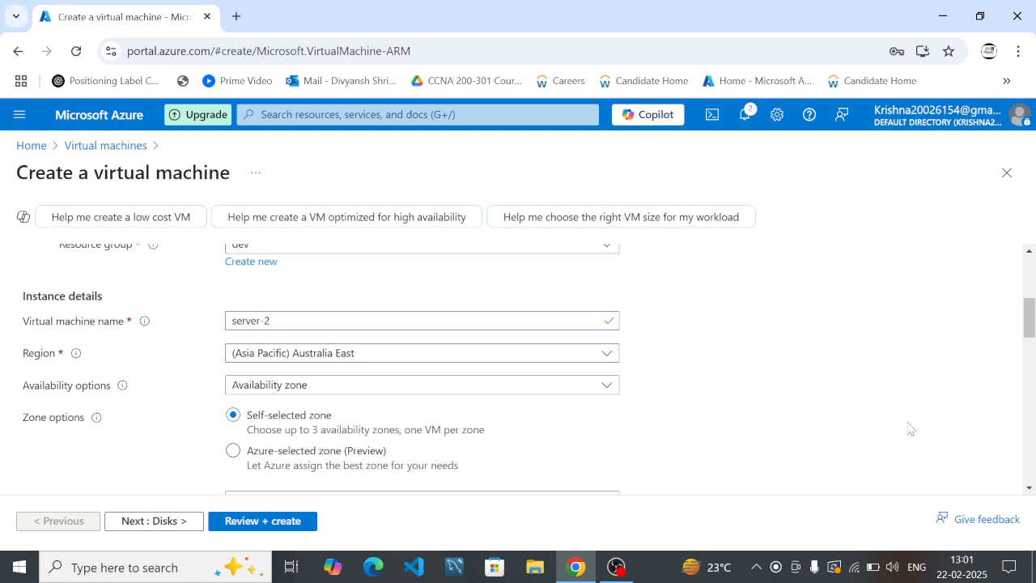
click(145, 522)
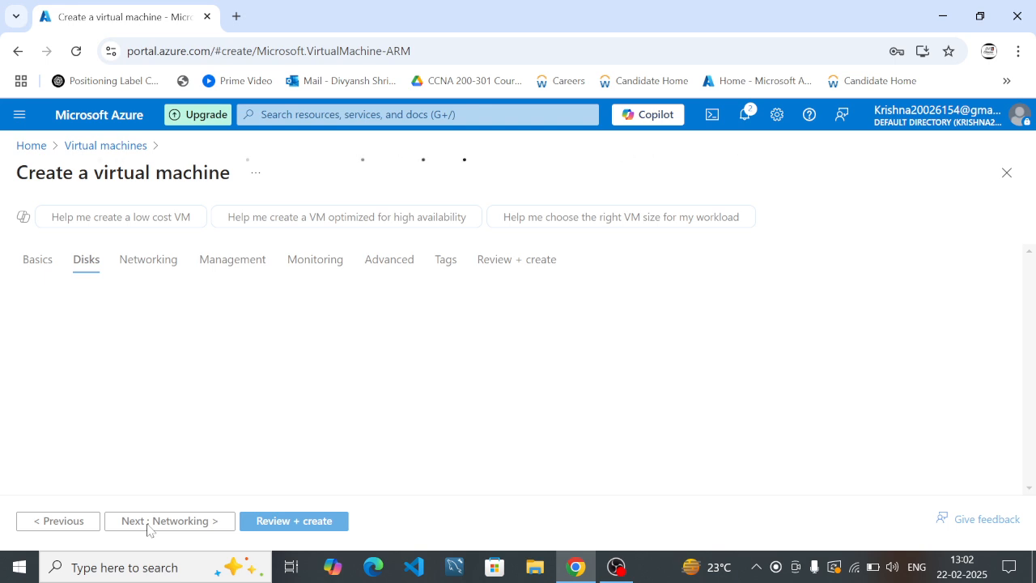
click(147, 525)
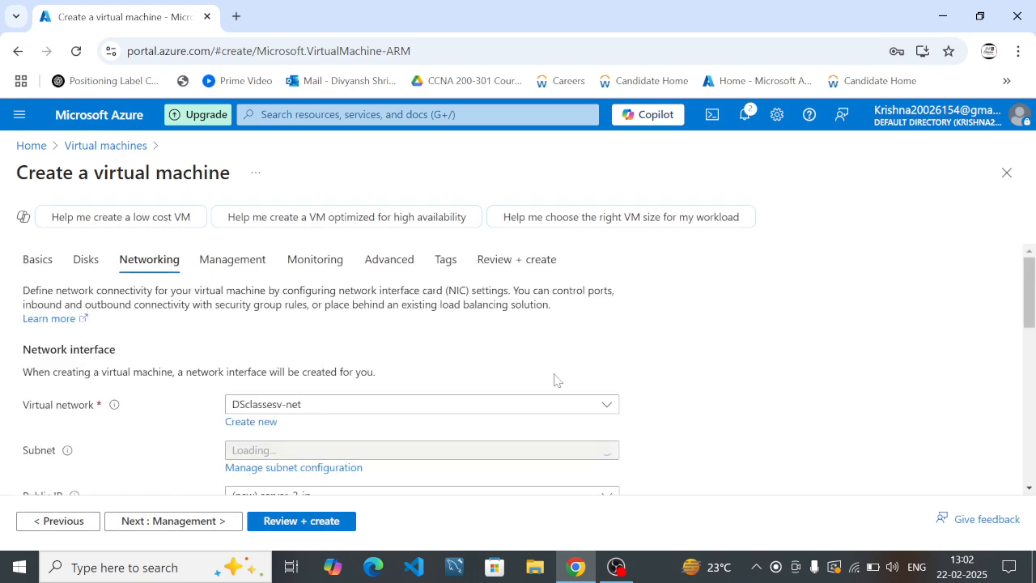
Step: Check the available virtual networks, keep DSclassesv-net with the default subnet, and review the remaining network interface settings
click(377, 412)
click(377, 411)
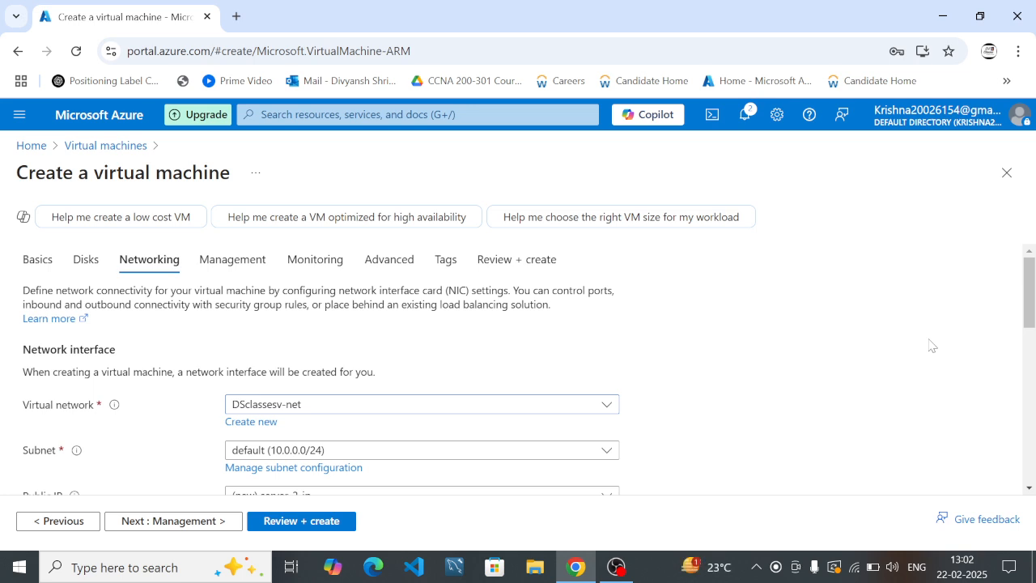
click(425, 410)
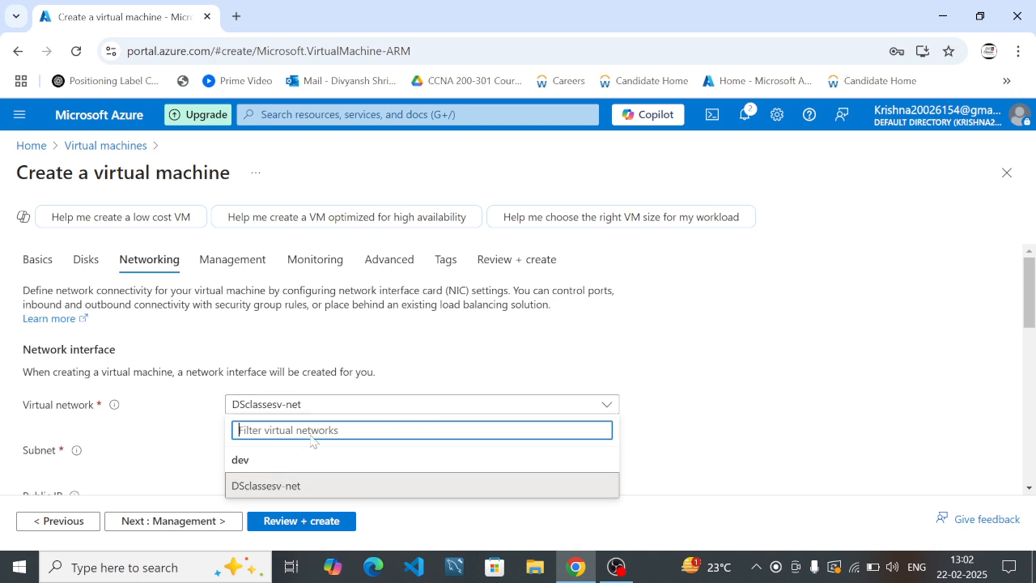
click(365, 416)
click(364, 412)
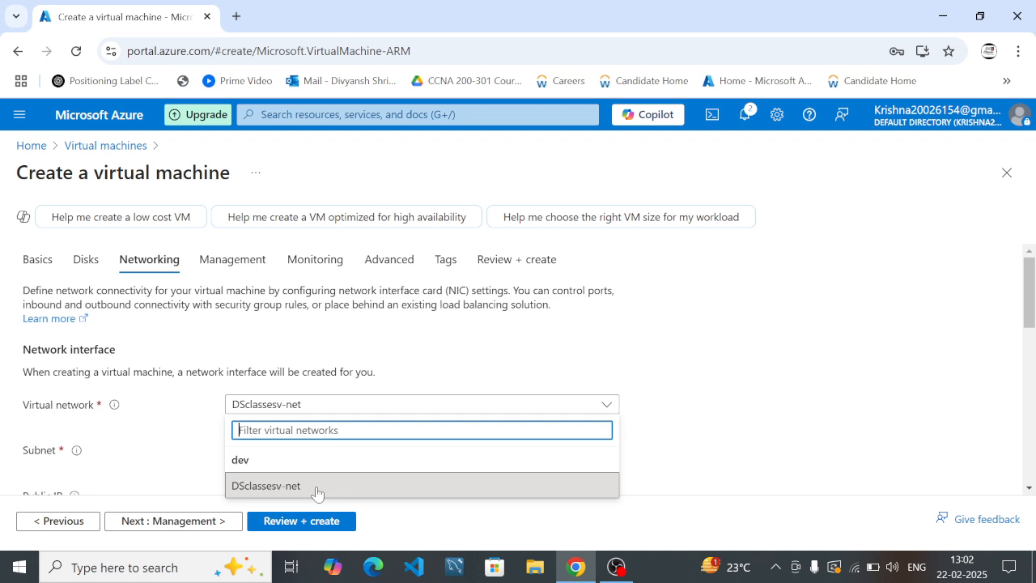
click(340, 416)
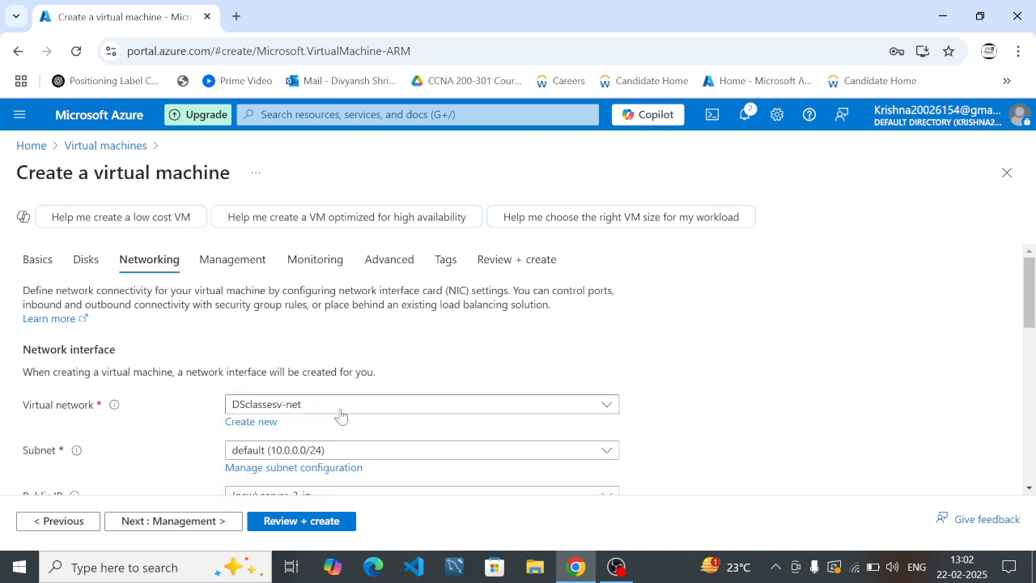
scroll(1029, 302, down, 2)
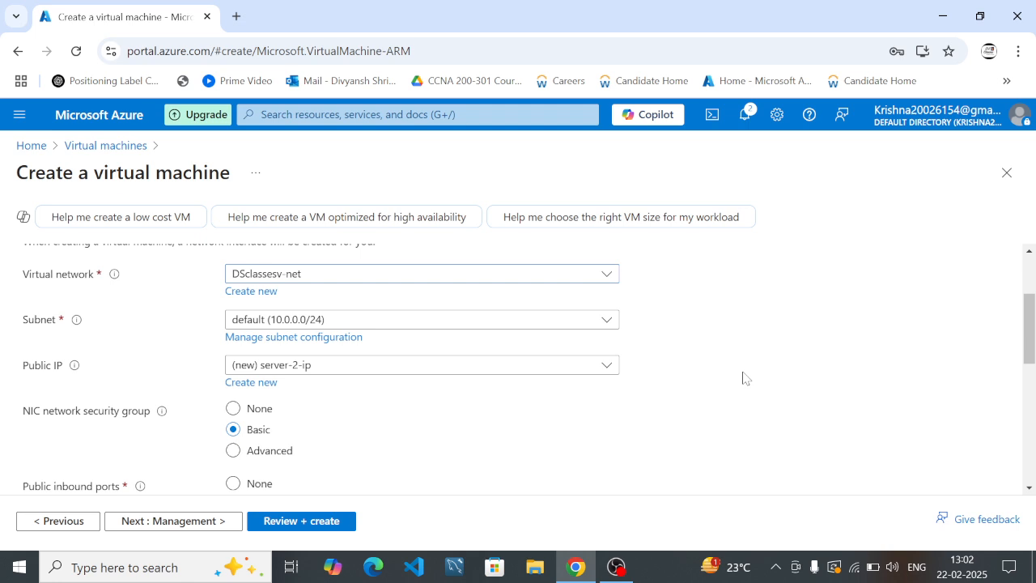
click(1032, 409)
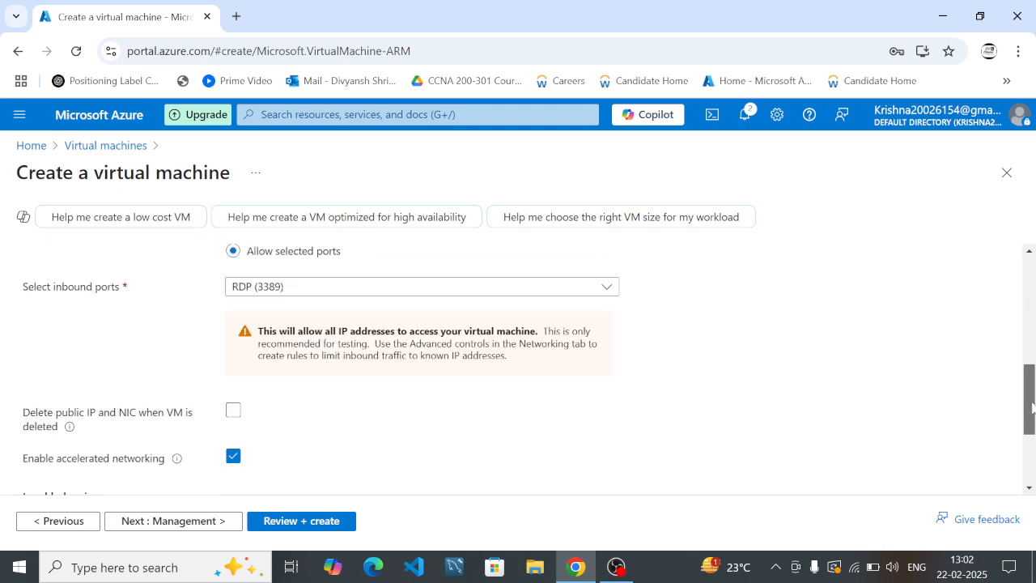
drag(1032, 408, 773, 314)
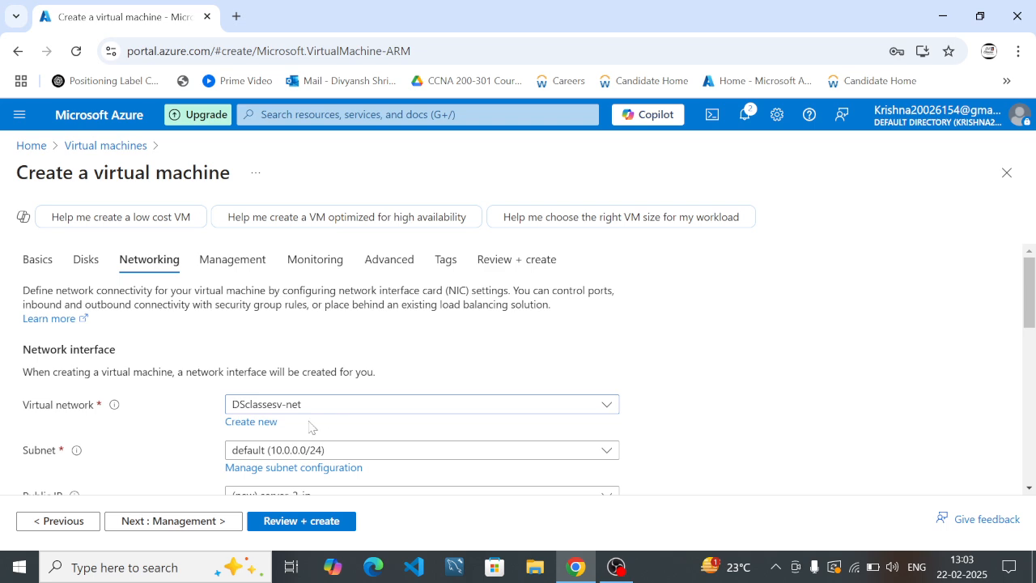
Step: Validate the configuration and create the server-2 virtual machine
click(306, 521)
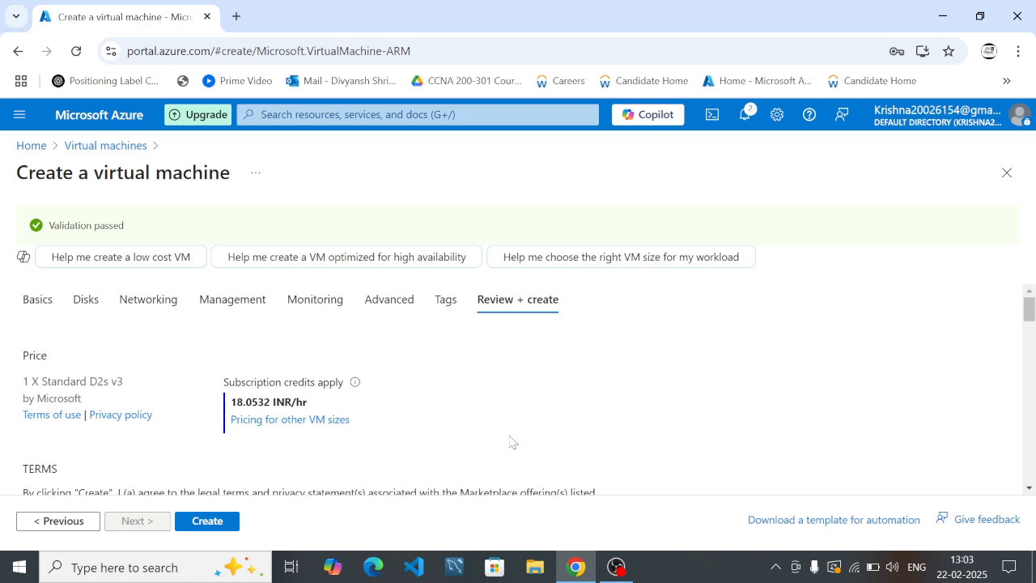
click(187, 522)
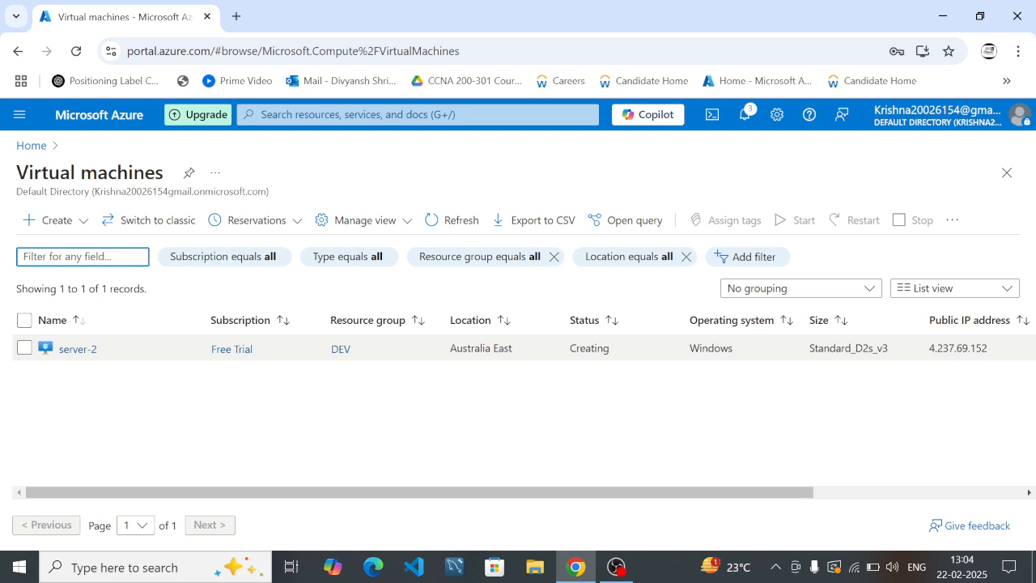
click(284, 460)
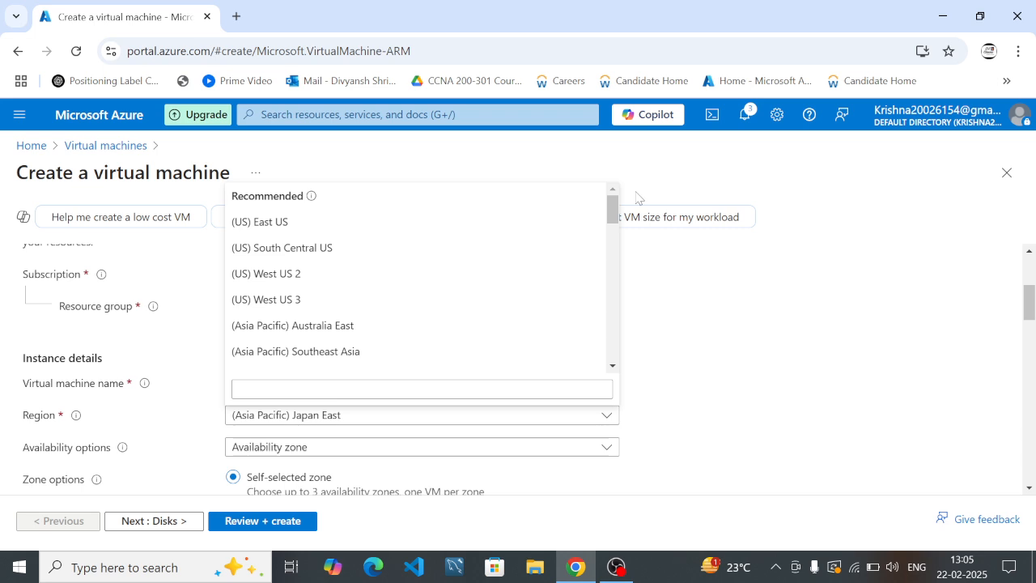
Step: Search the images for windows and set the virtual machine's image to Windows 10 Pro, version 22H2 - x64 Gen2
scroll(574, 340, down, 3)
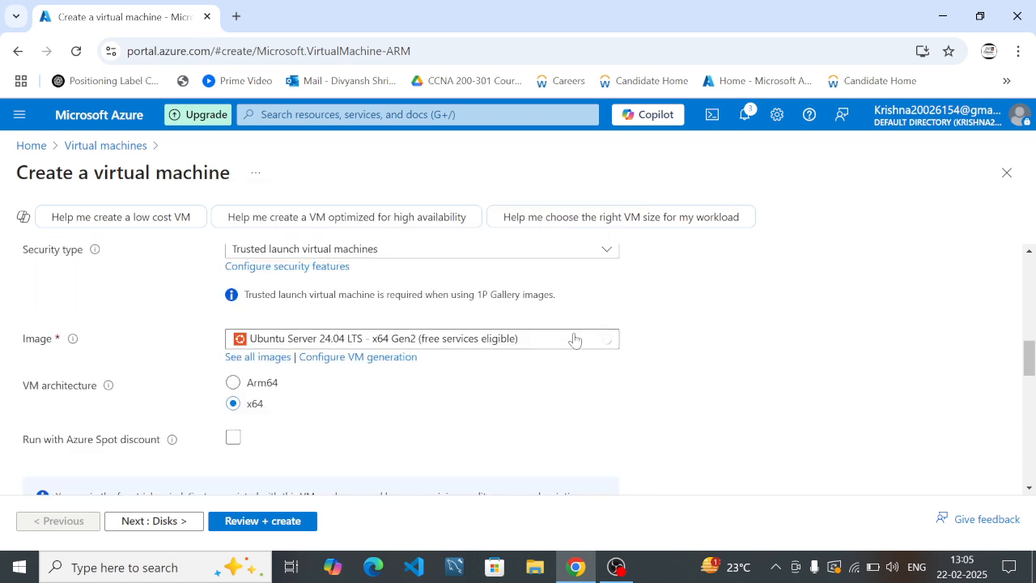
click(574, 339)
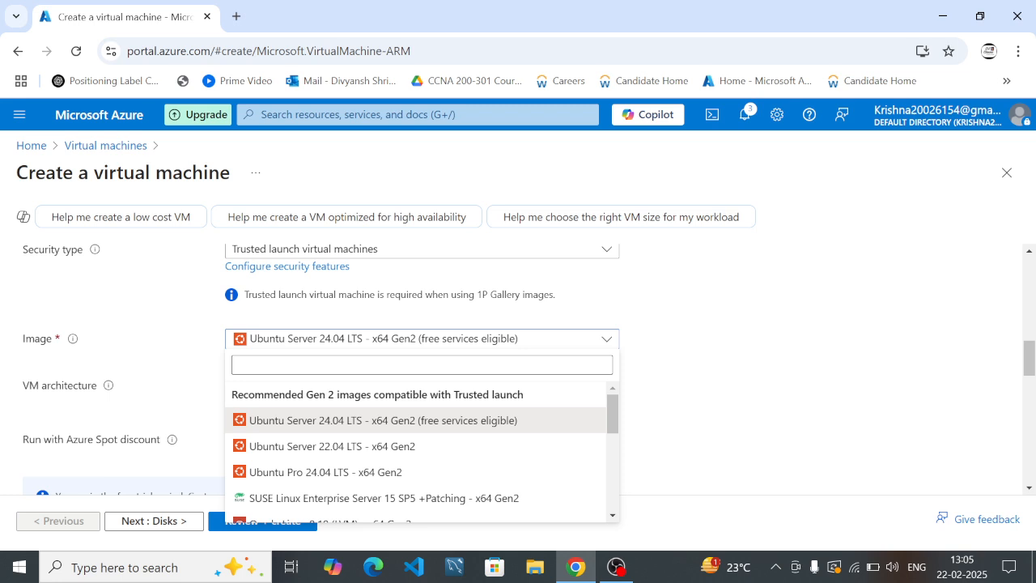
text(windows)
scroll(621, 474, down, 5)
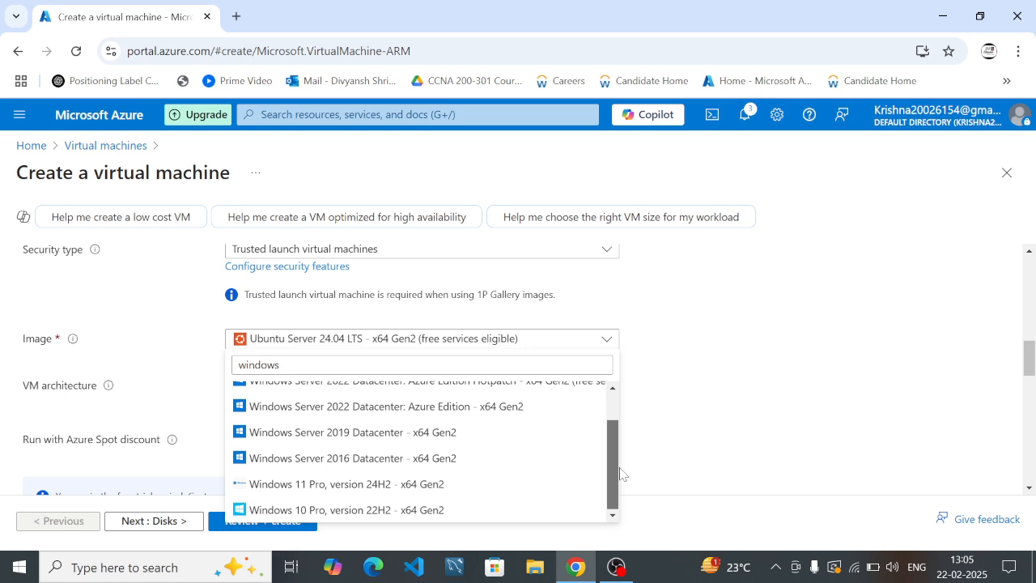
click(443, 515)
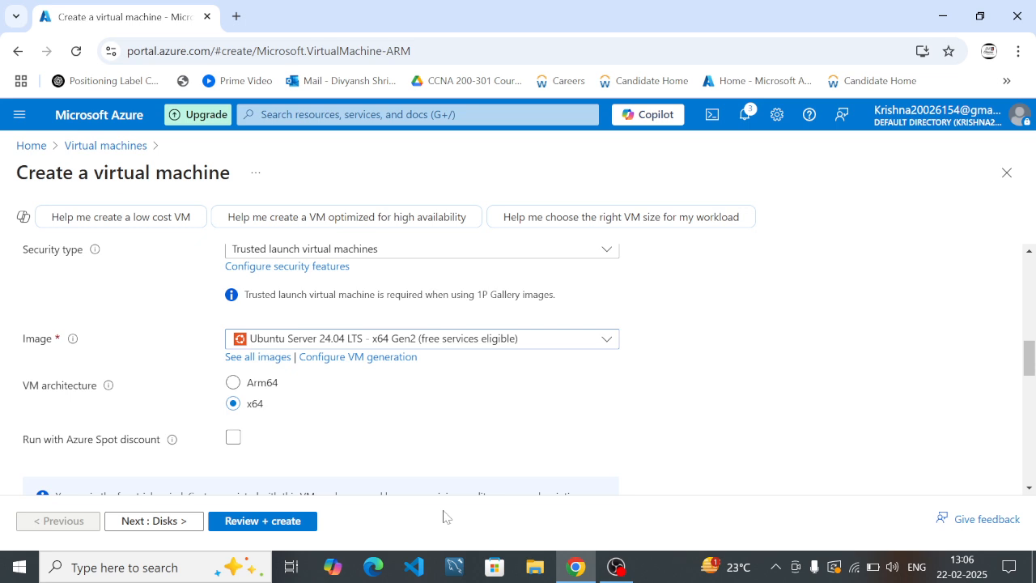
Step: Set the administrator username to client, then enter and confirm the account password
scroll(544, 326, down, 3)
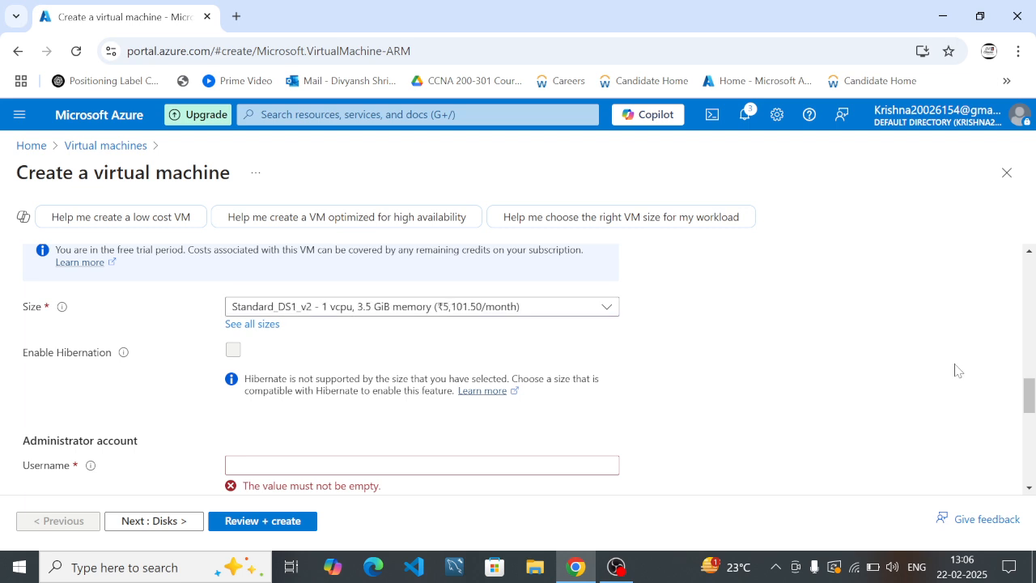
drag(1030, 404, 1030, 426)
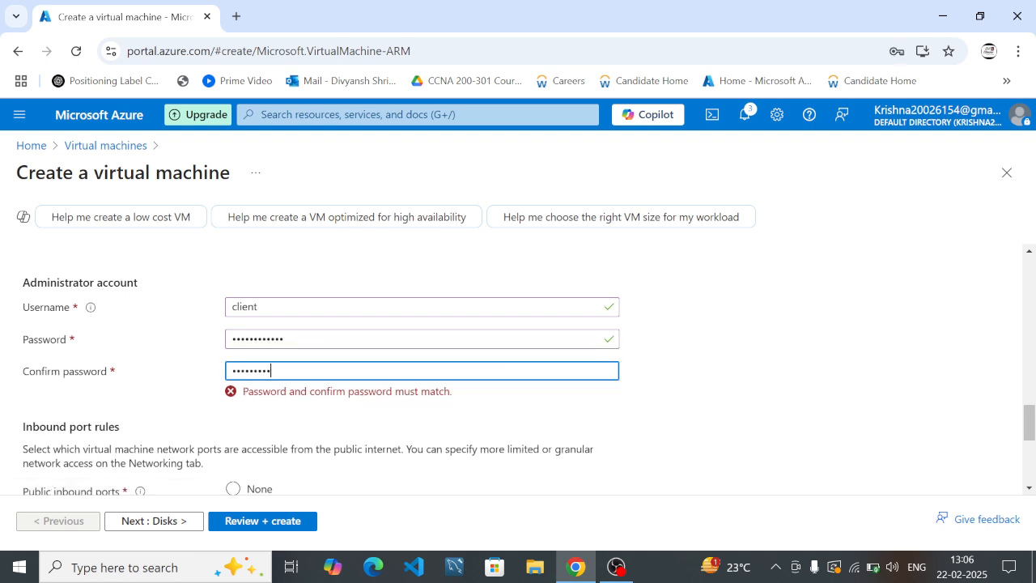
text(***)
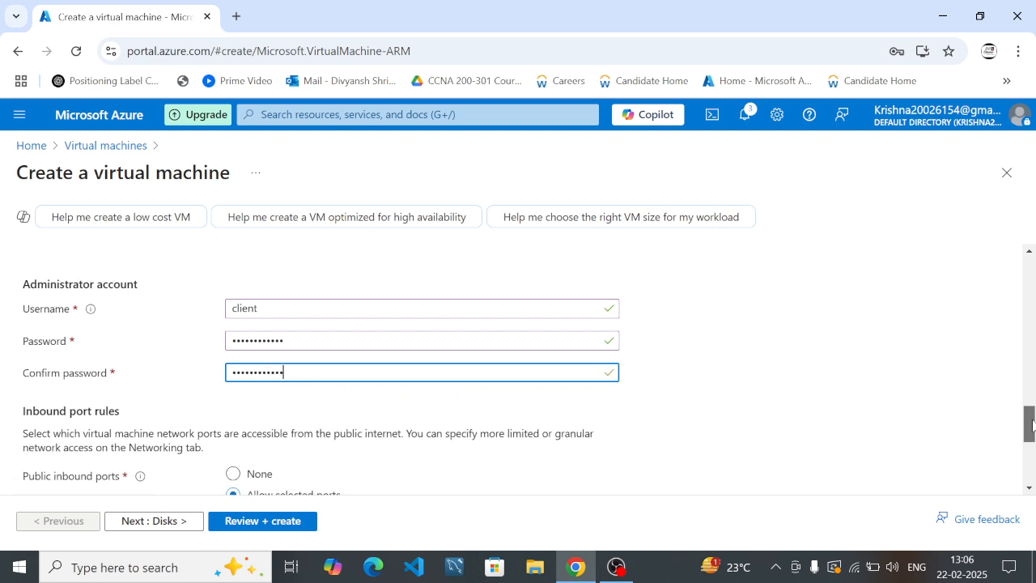
Step: Confirm the eligible Windows 10/11 license with multi-tenant hosting rights and recheck the selected image
drag(1033, 425, 1033, 464)
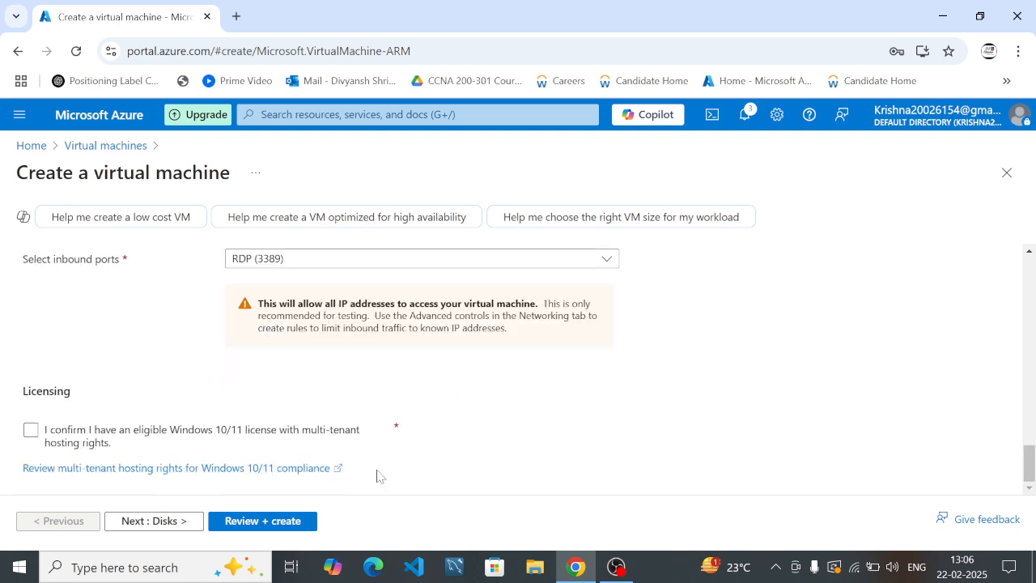
click(31, 433)
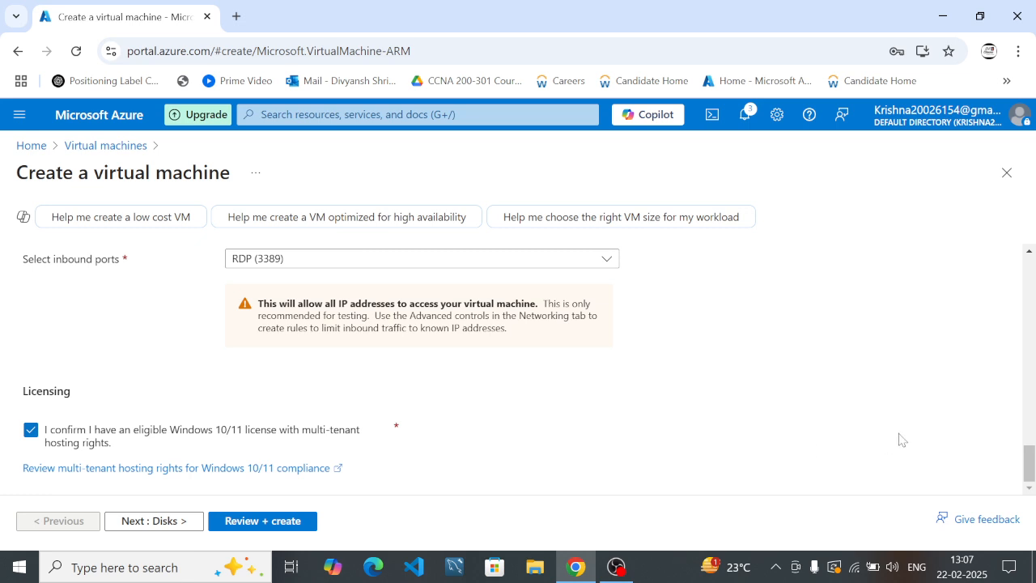
drag(1030, 462, 1033, 359)
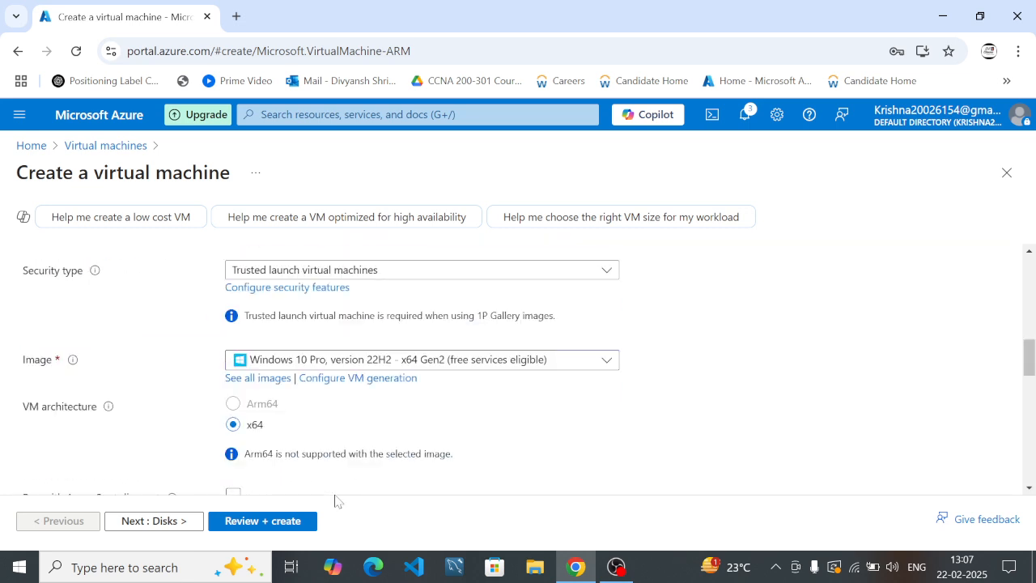
Step: Continue past the disk settings to networking and keep DSclassesv-net as the virtual network
click(133, 519)
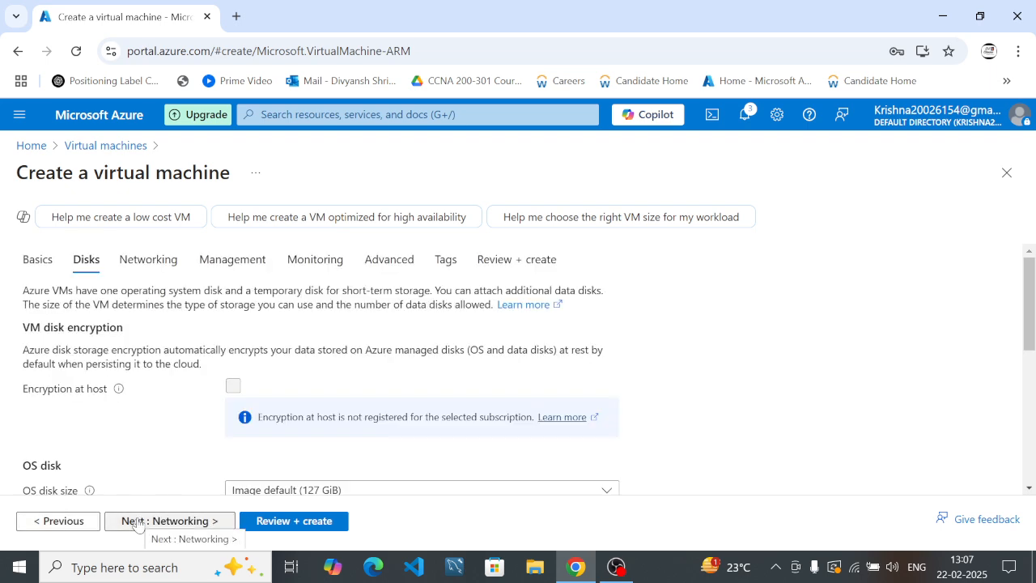
click(138, 522)
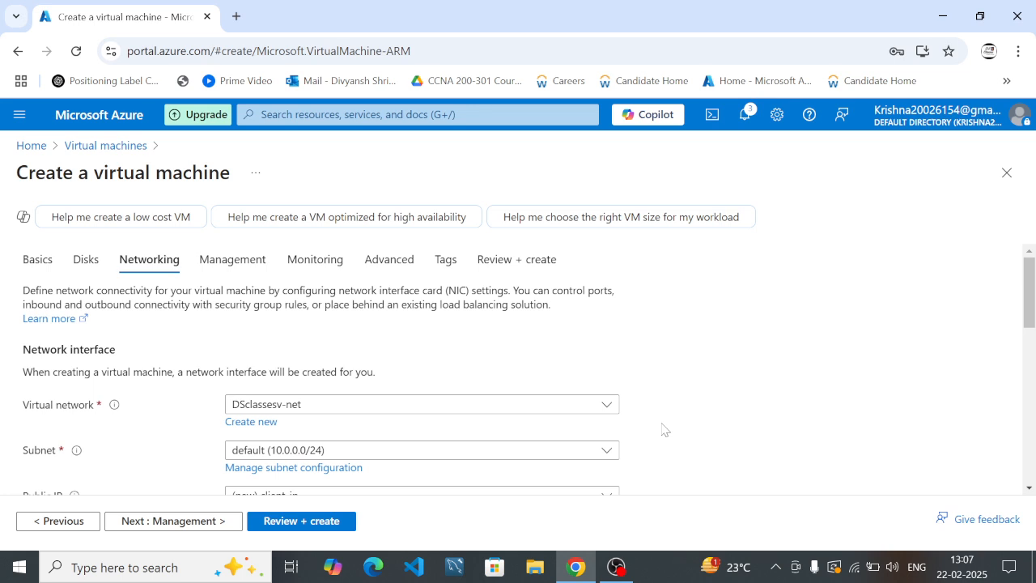
click(590, 404)
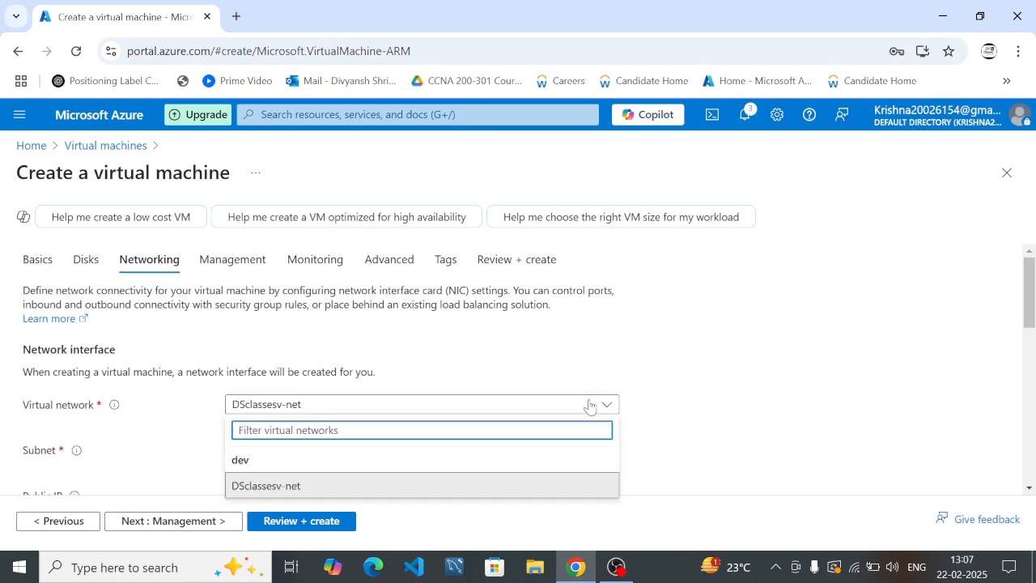
click(590, 405)
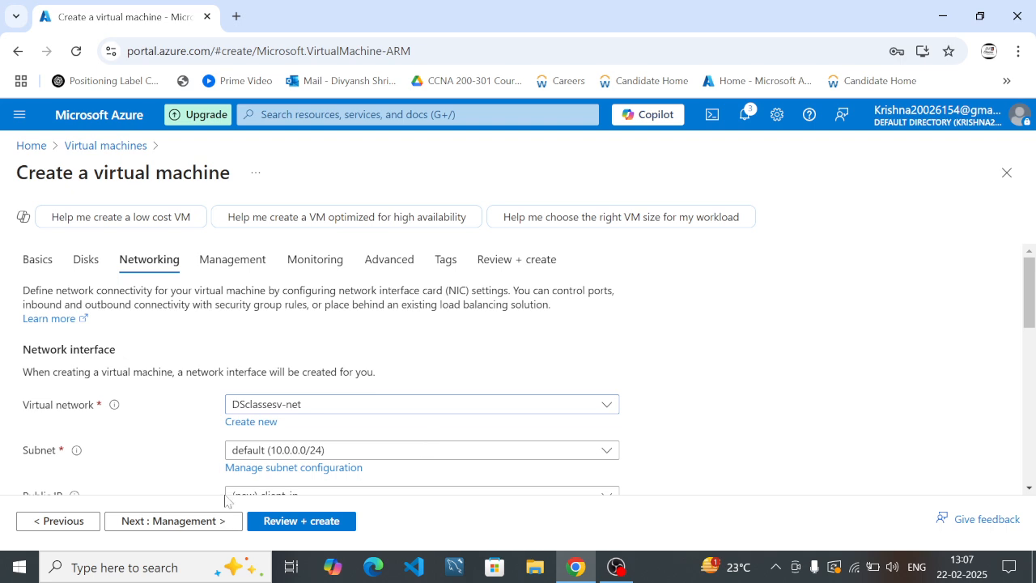
Step: Skip the management settings, validate the configuration and create the client virtual machine
click(220, 521)
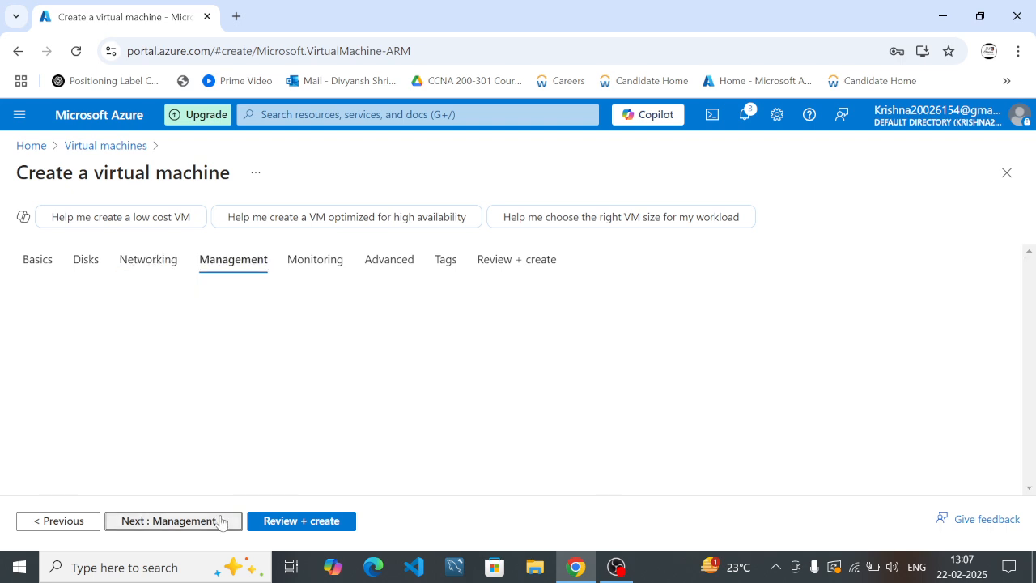
click(316, 523)
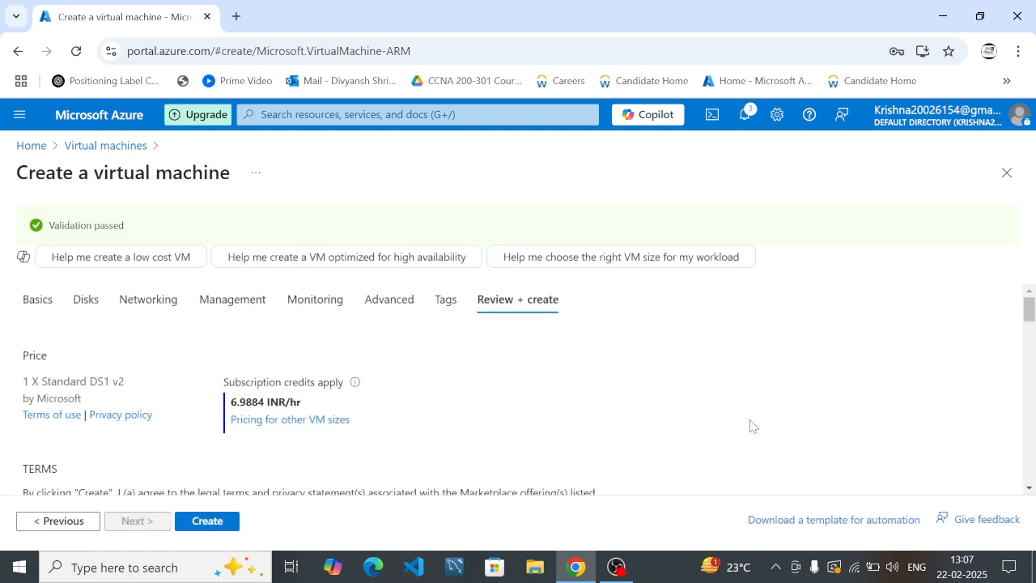
drag(53, 225, 144, 230)
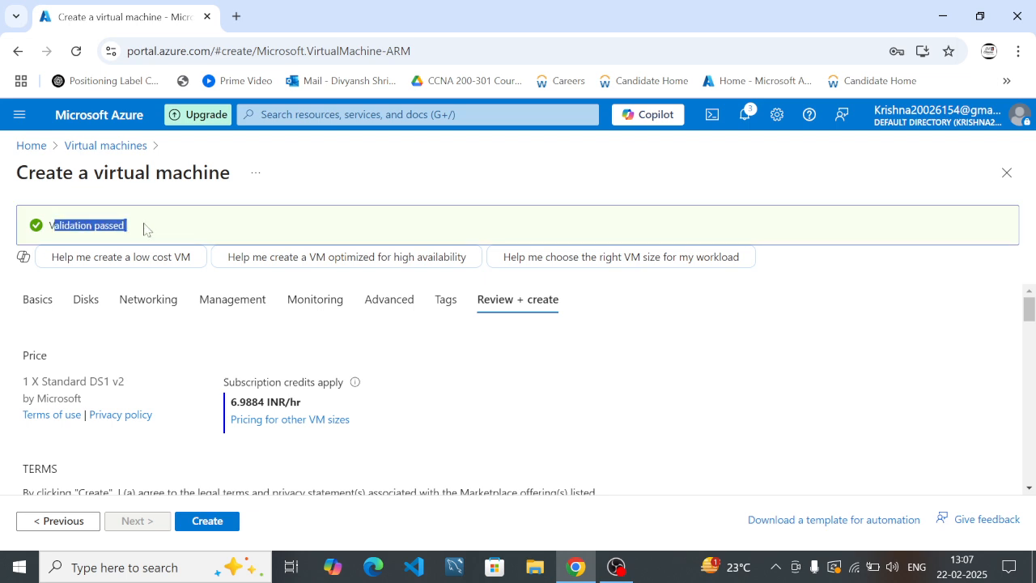
click(209, 356)
click(215, 523)
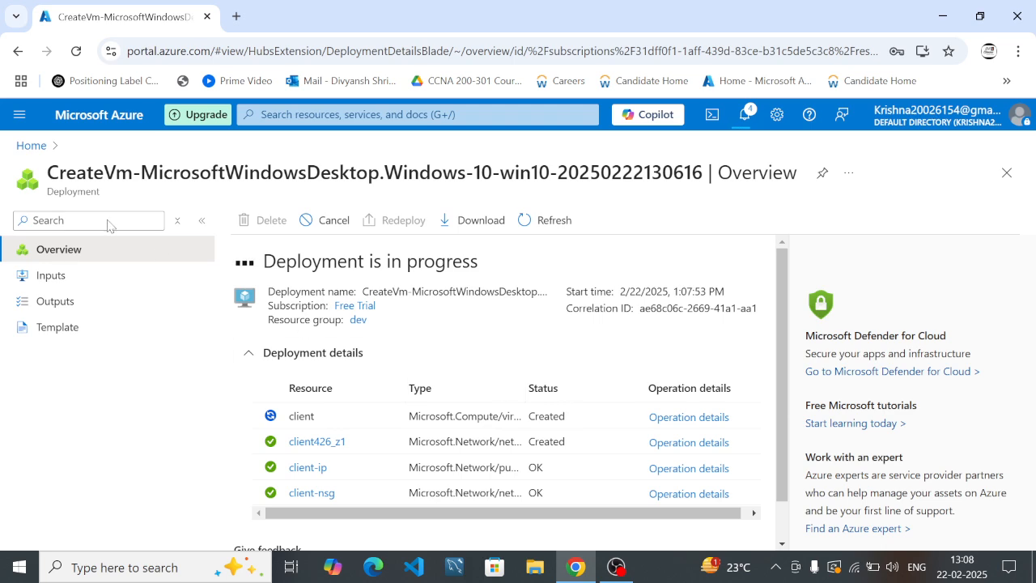
Step: Check the client machine's status in the virtual machines list, inspect its deployment details from the notifications, and return to the list
click(91, 123)
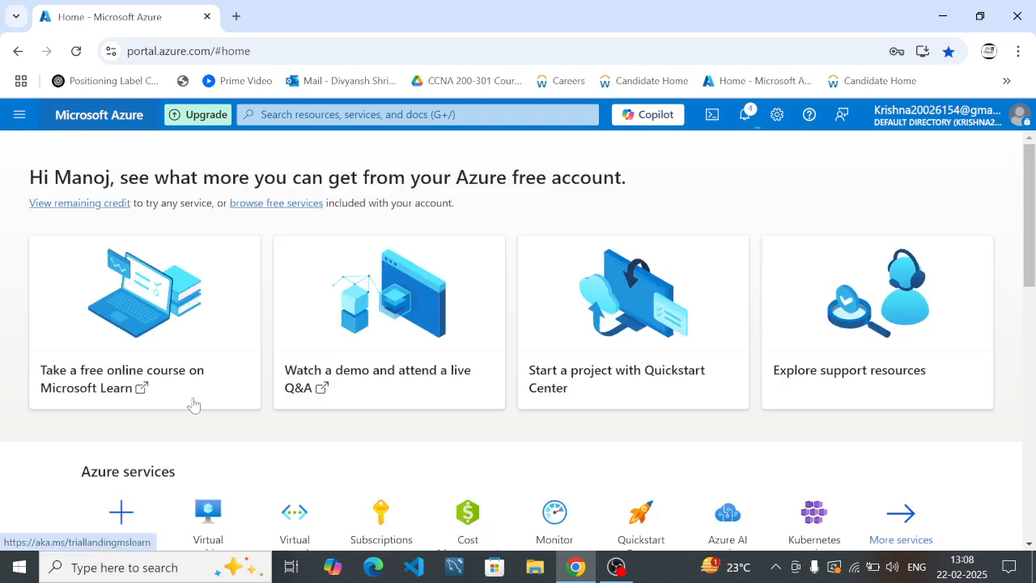
click(209, 534)
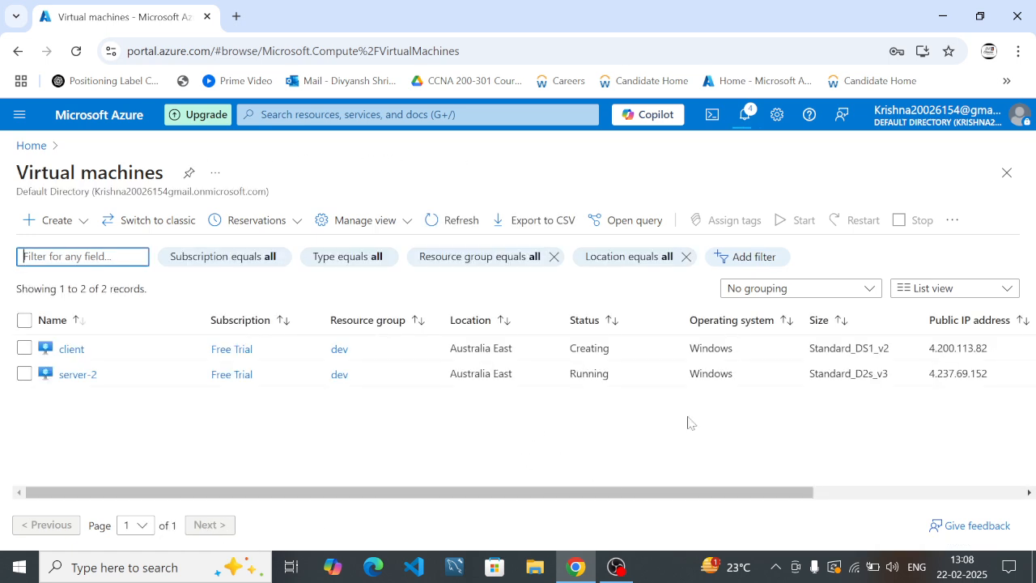
click(744, 116)
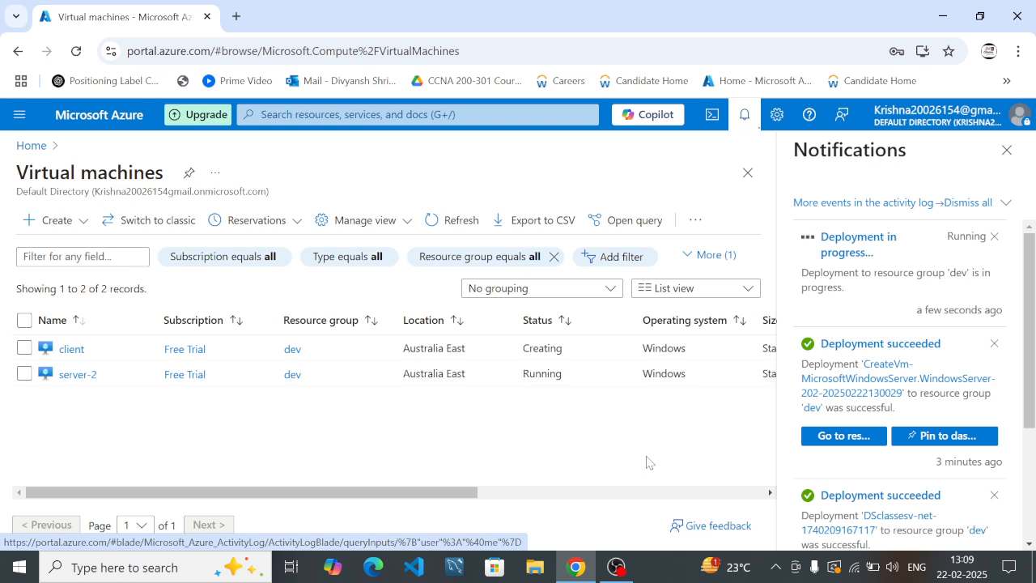
click(853, 253)
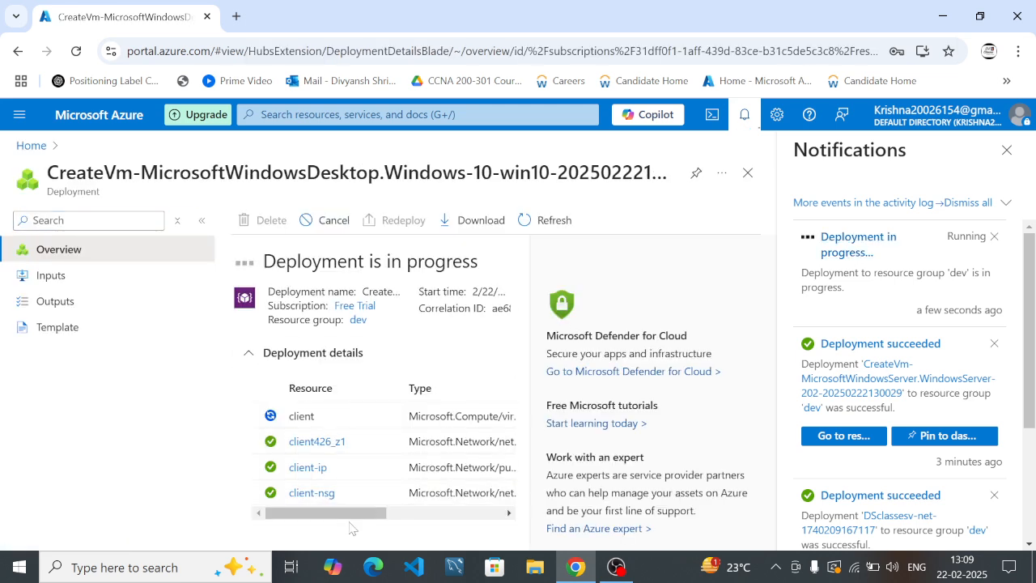
mouse_move(359, 518)
mouse_down()
mouse_move(486, 519)
mouse_move(340, 519)
mouse_up()
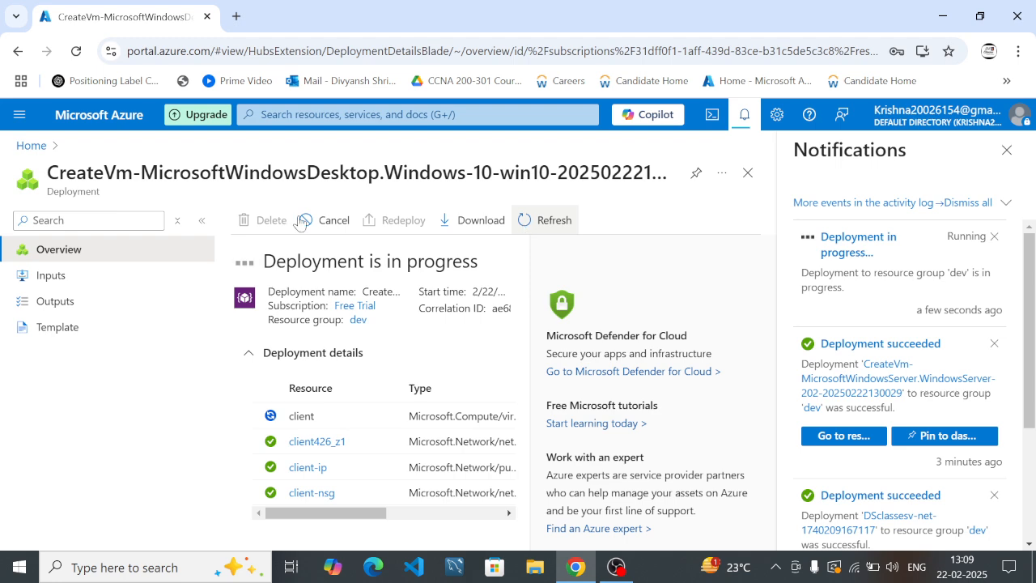
click(109, 114)
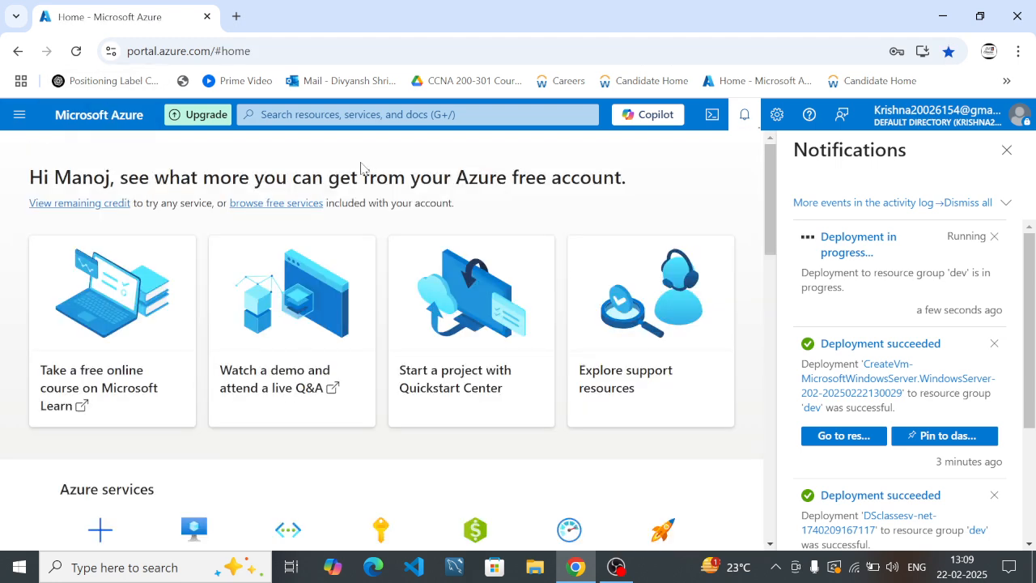
click(195, 529)
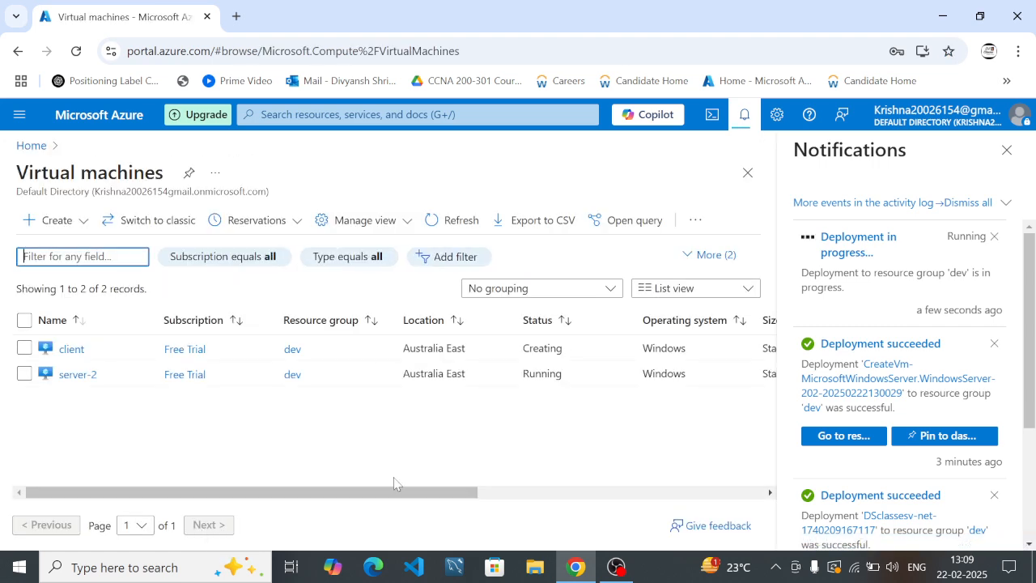
Step: Refresh the virtual machines list, open the server-2 machine, and clear the side views so its overview fills the page
click(441, 227)
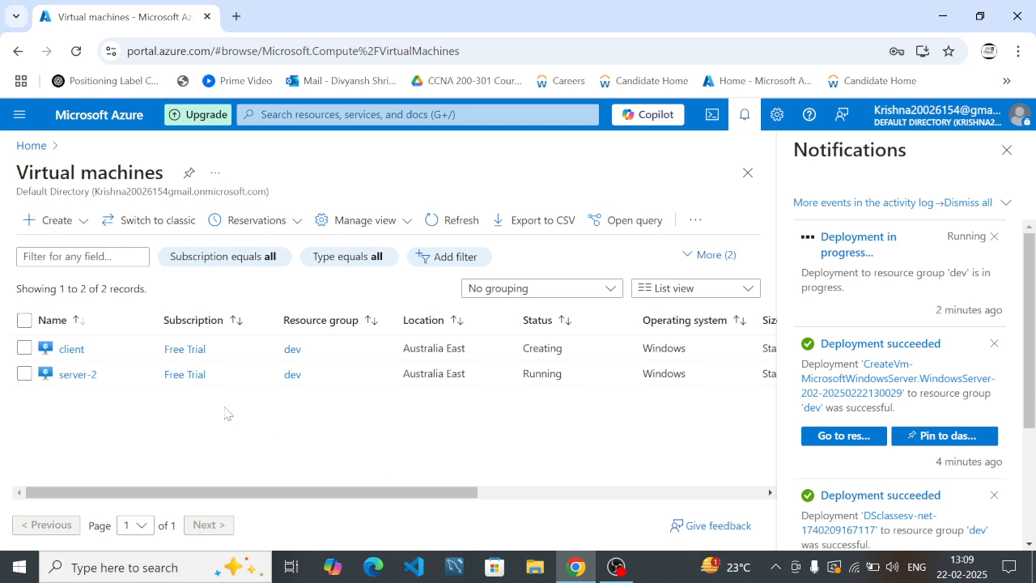
click(72, 384)
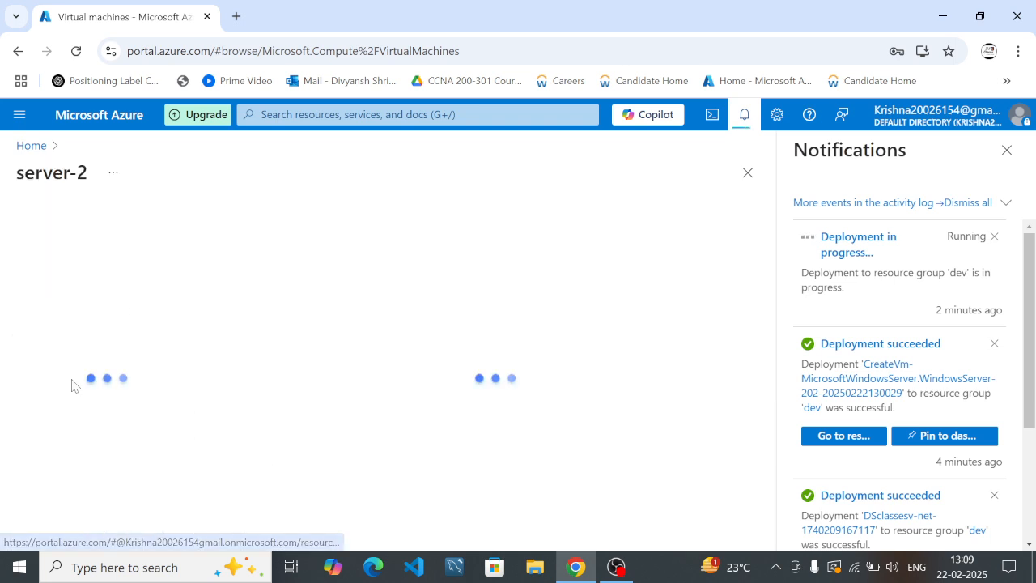
click(1007, 150)
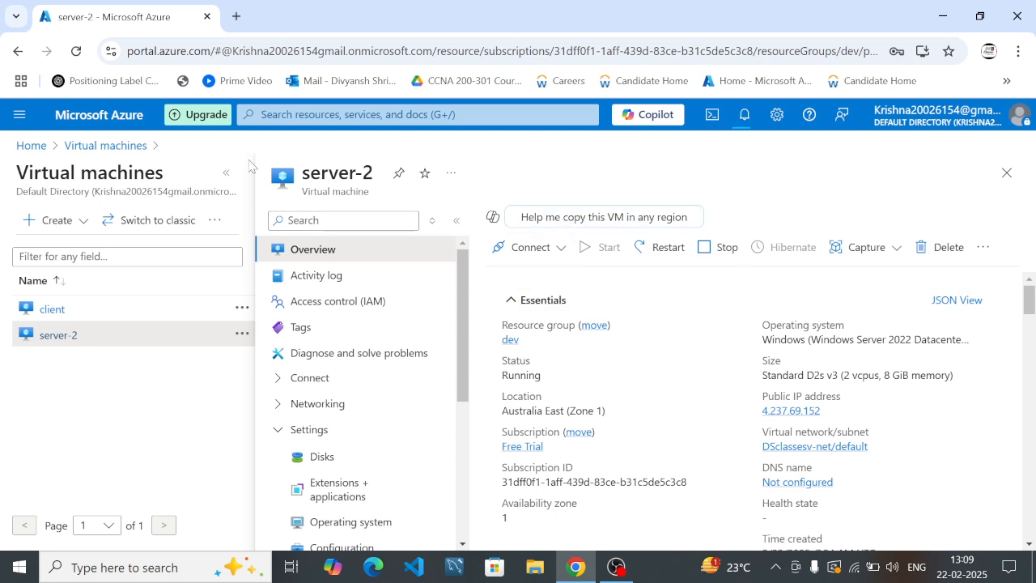
click(225, 172)
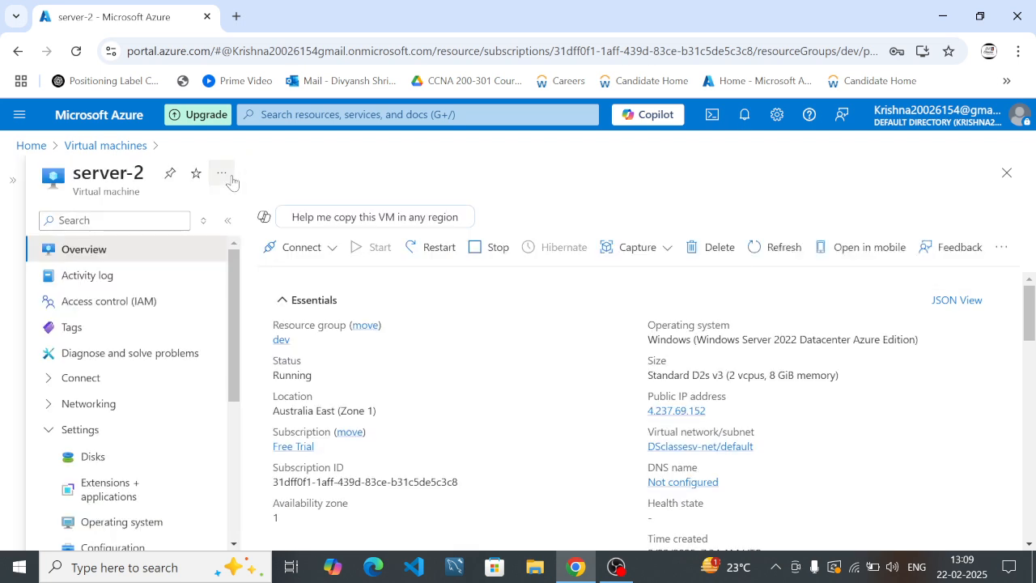
click(327, 254)
click(514, 356)
Step: Examine server-2's overview properties, including its networking, size, security and auto-shutdown details, and return to the essentials
drag(1031, 317, 1034, 339)
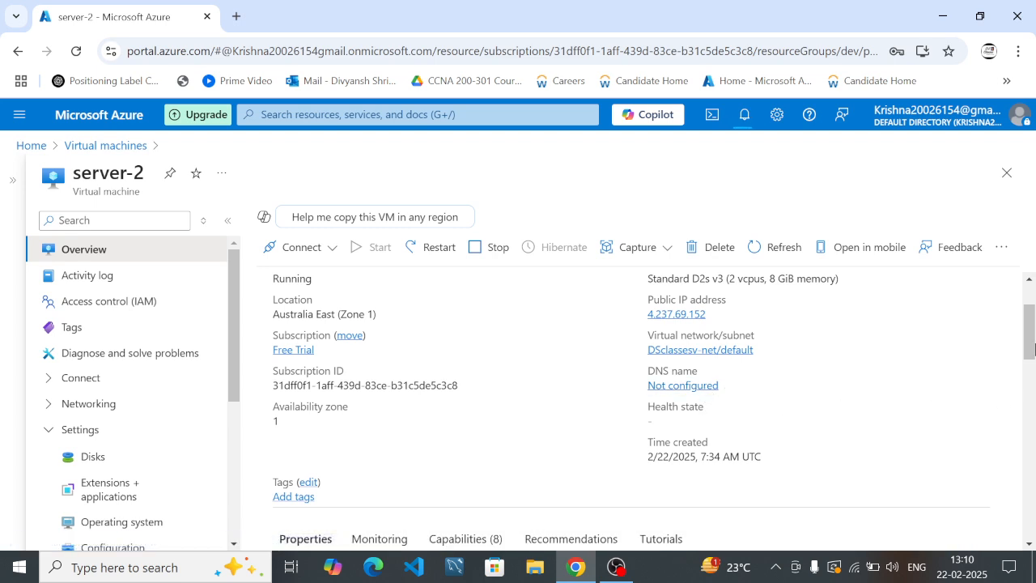
drag(1033, 349, 1033, 375)
click(921, 359)
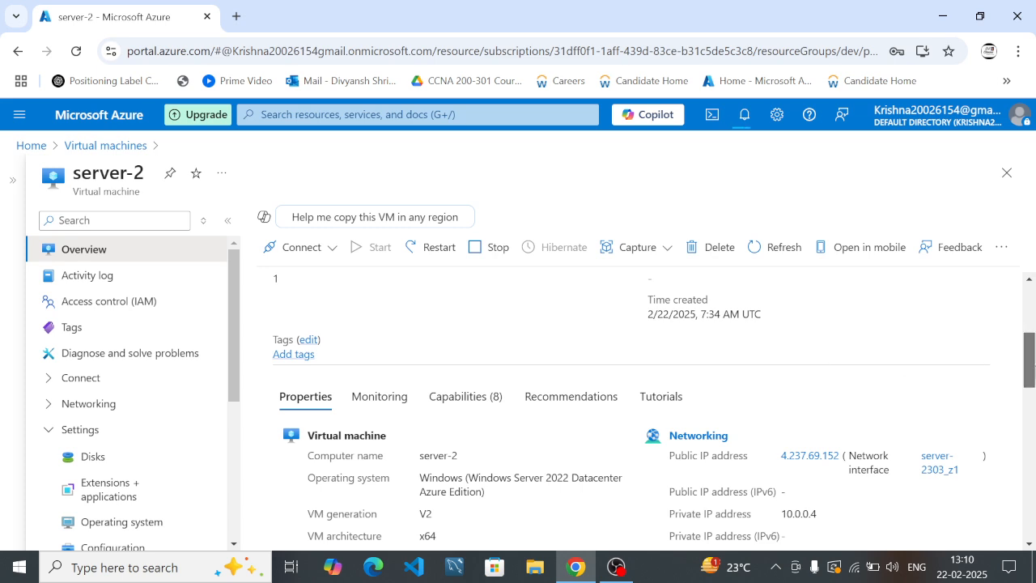
drag(1032, 372, 1033, 397)
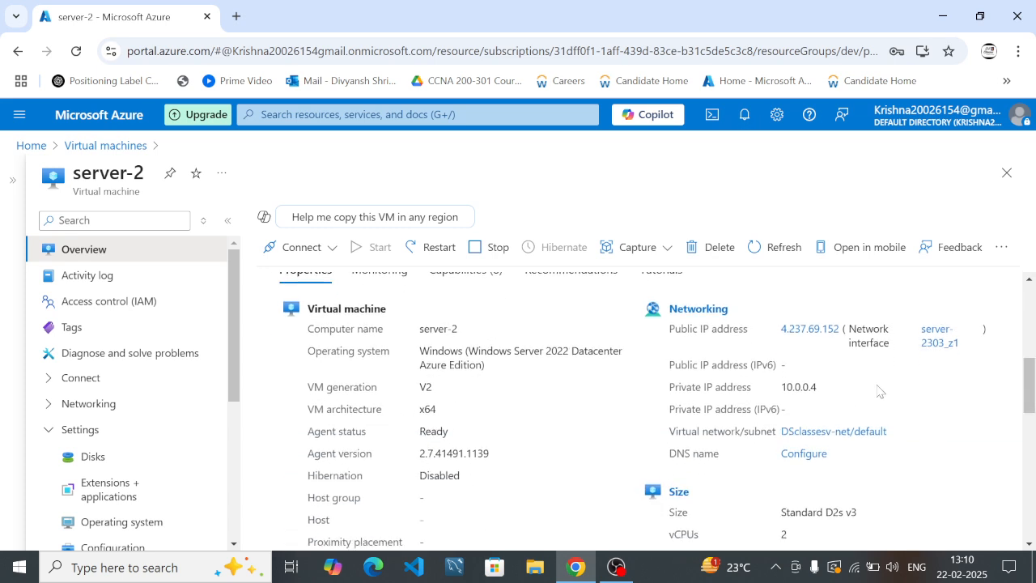
drag(1033, 383, 1032, 387)
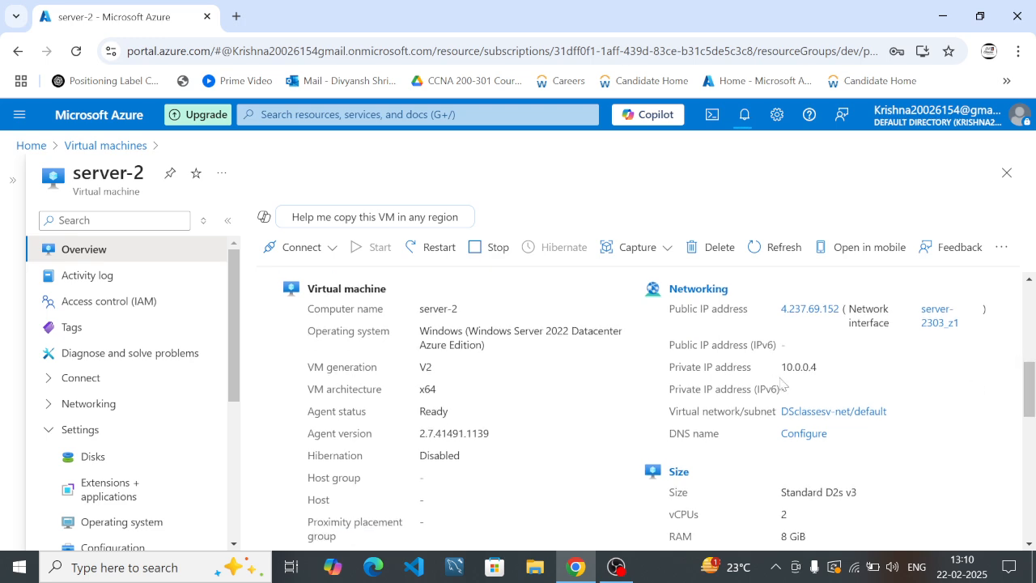
click(888, 373)
drag(1034, 381, 938, 479)
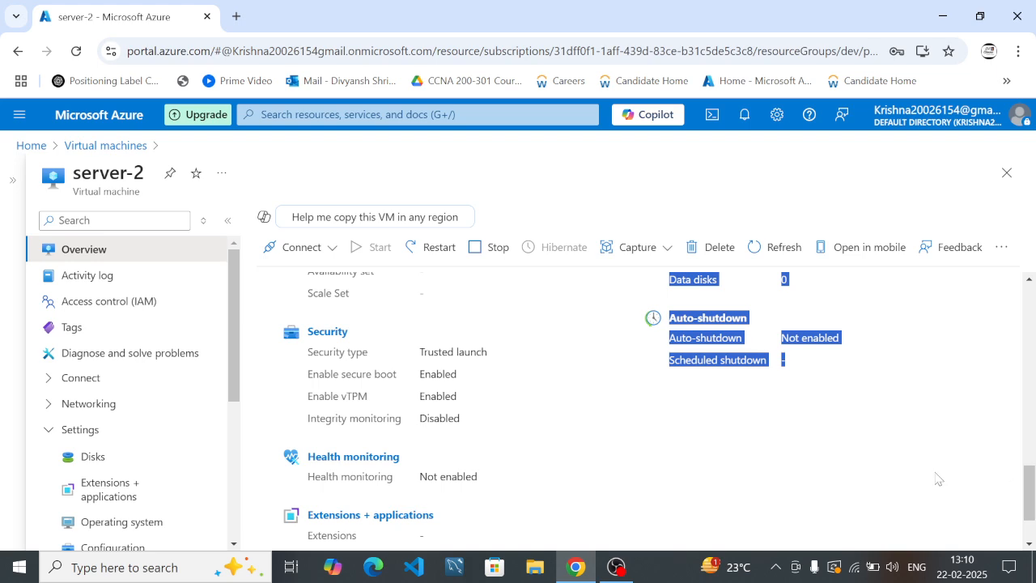
click(931, 473)
drag(1034, 506, 1034, 252)
click(553, 359)
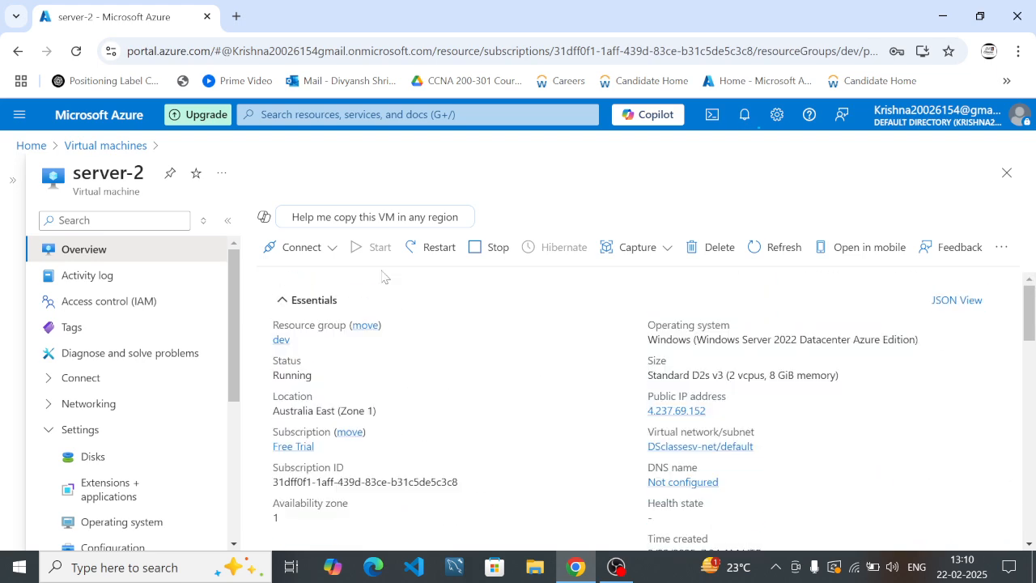
Step: Open the connection options for server-2 and download its native RDP file
click(330, 250)
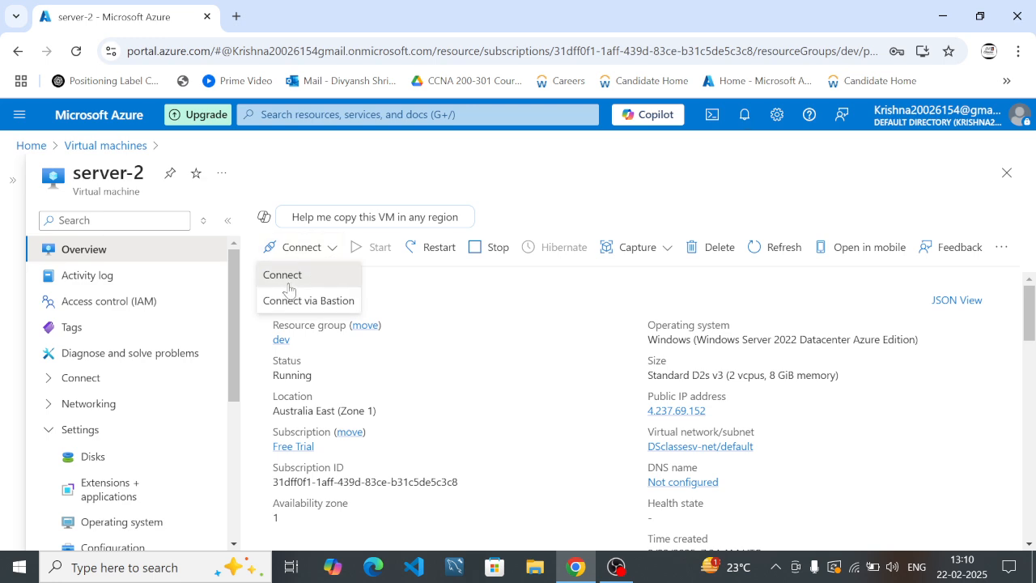
click(282, 276)
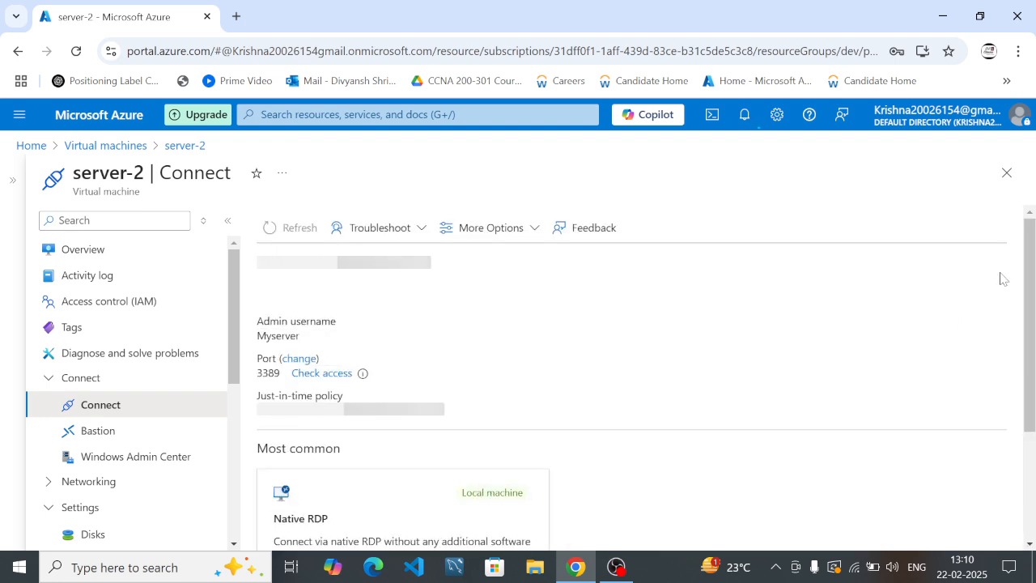
scroll(496, 409, down, 2)
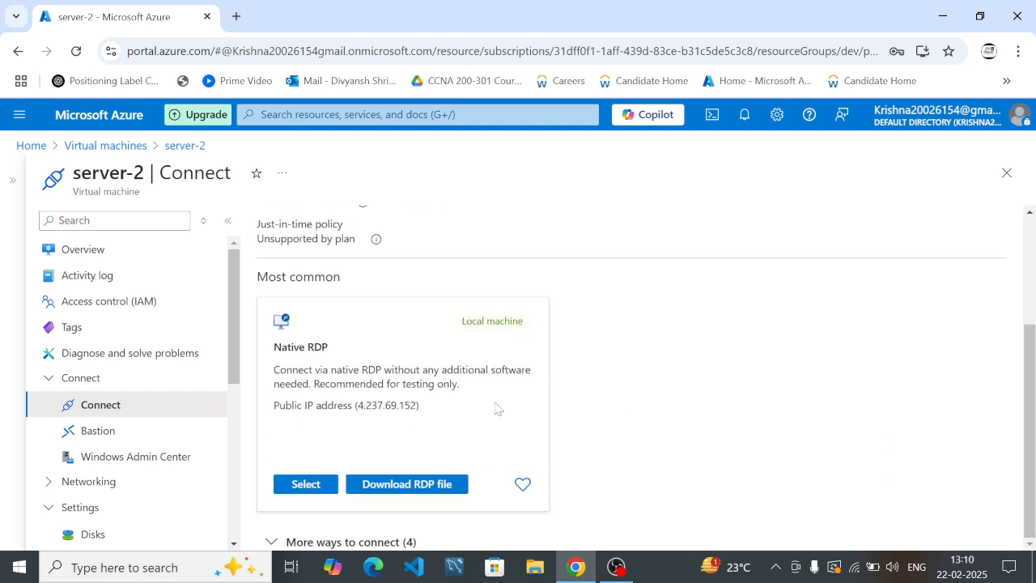
click(430, 492)
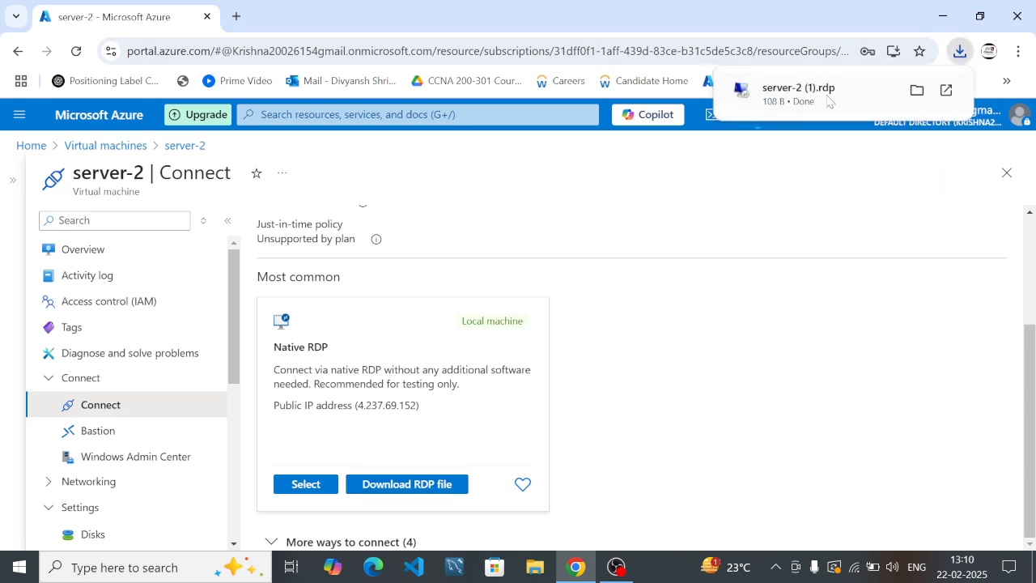
Step: Check the Windows 10 client deployment from the portal notifications and go to the deployed client resource
click(121, 123)
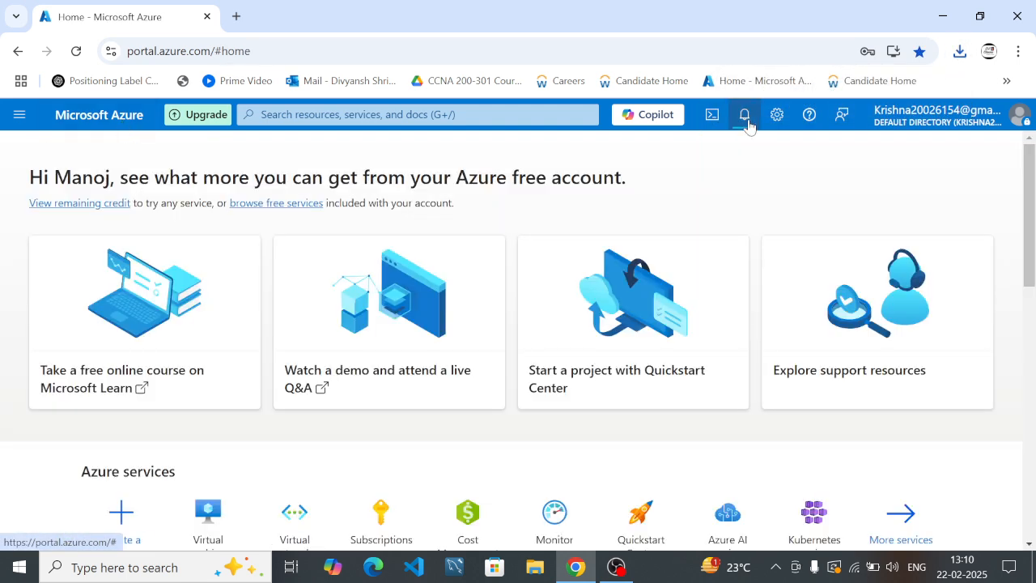
click(746, 122)
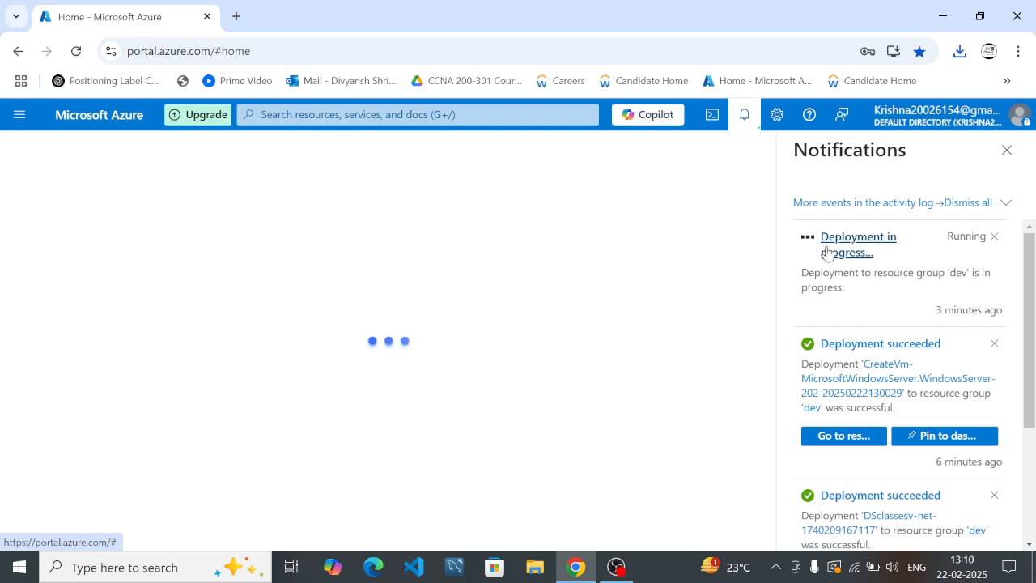
click(827, 254)
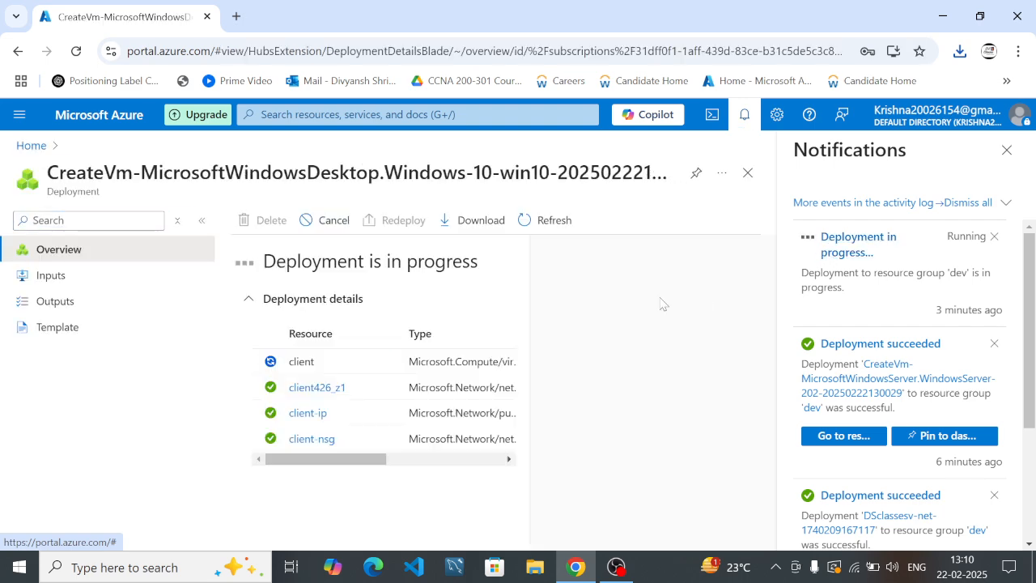
click(1008, 152)
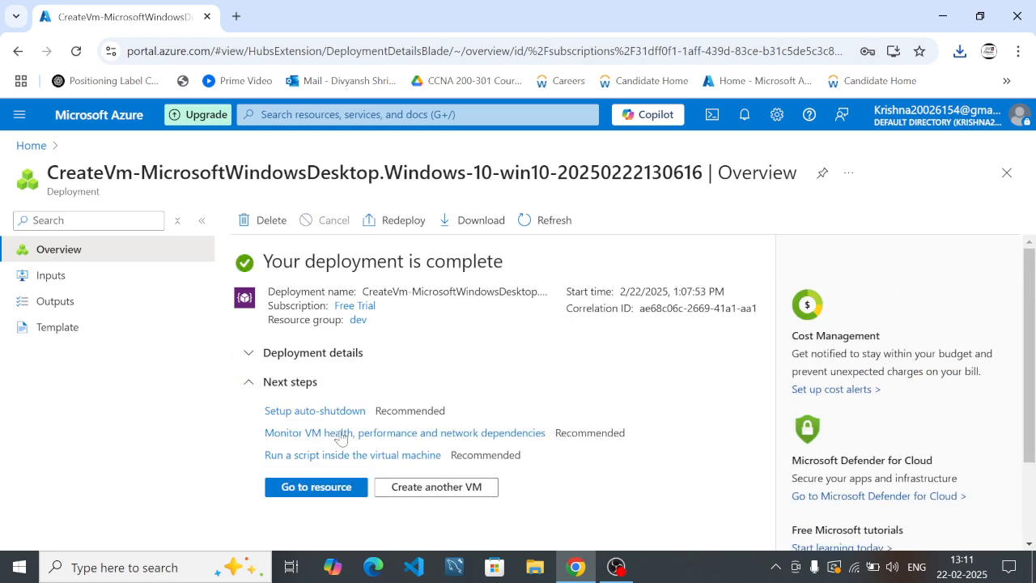
click(293, 490)
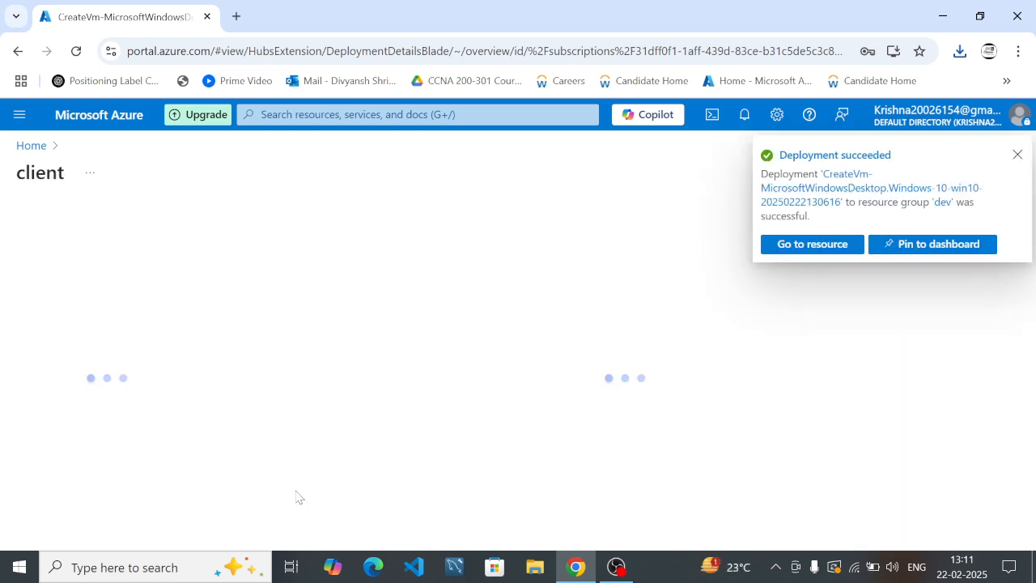
click(1018, 155)
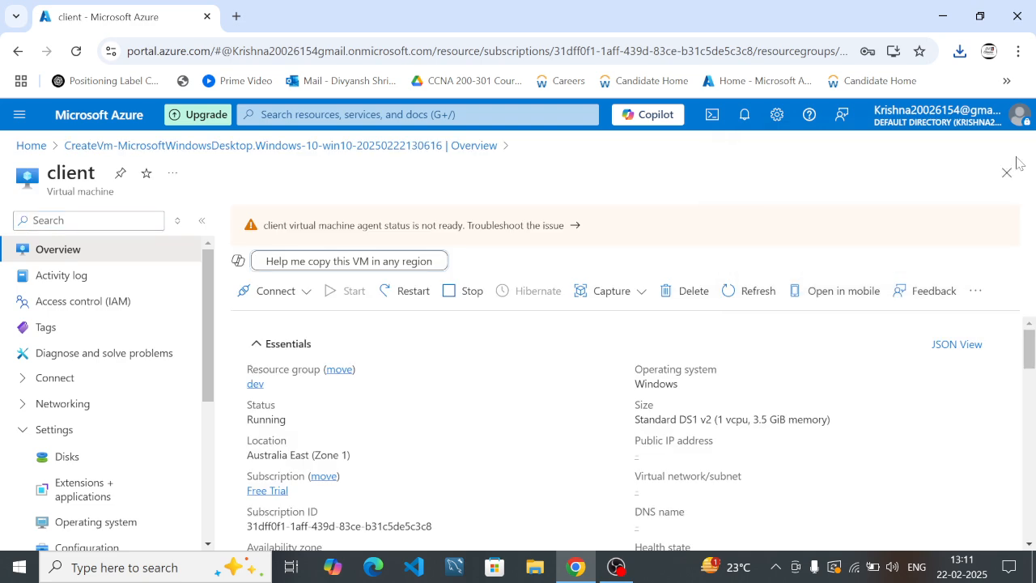
Step: Open the connection options for the client machine and download its native RDP file
click(307, 293)
click(296, 324)
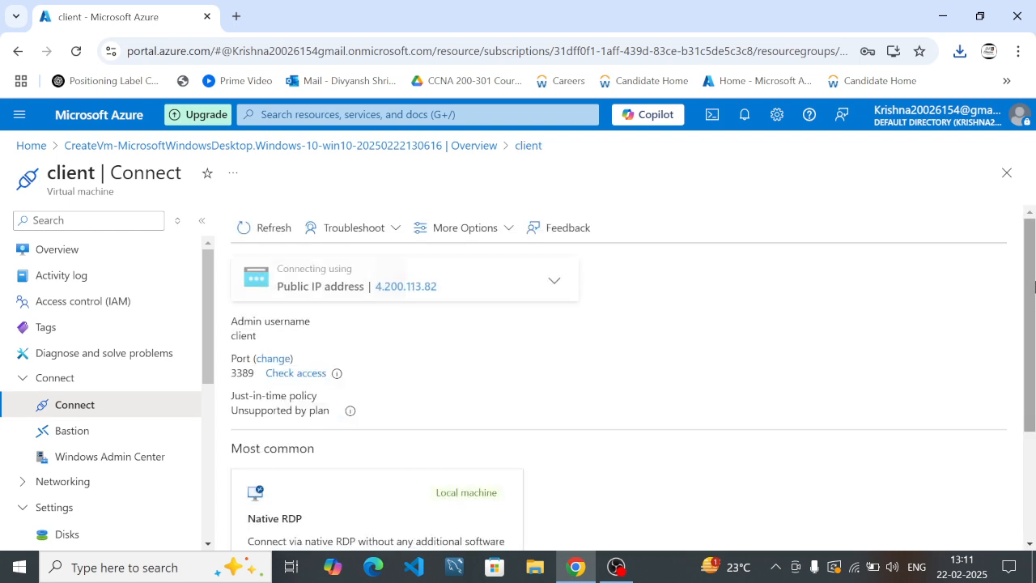
scroll(1034, 287, down, 3)
click(387, 482)
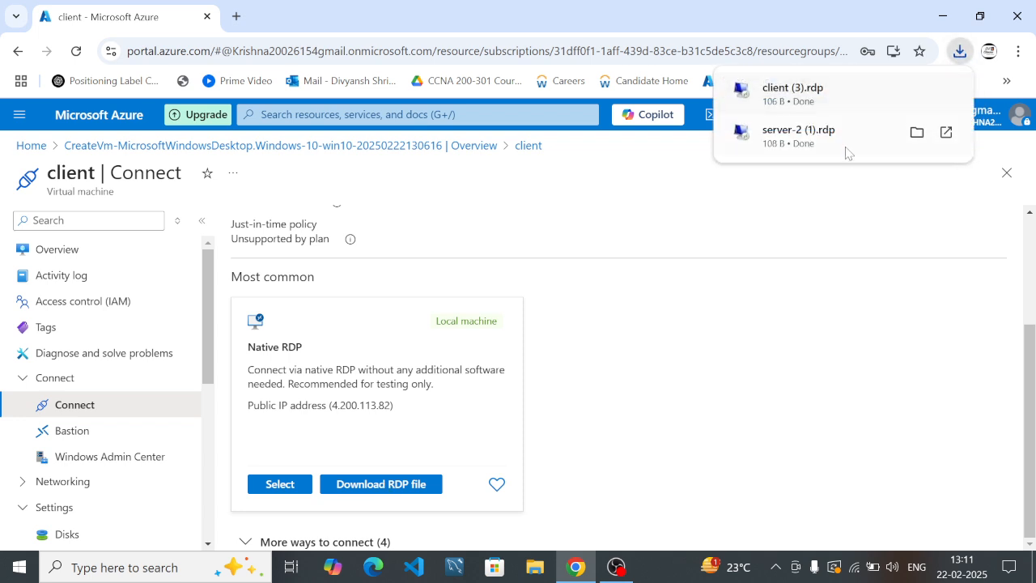
Step: Switch to File Explorer, launch server-2 (1) from the Downloads folder and accept connecting to the unknown publisher
click(537, 566)
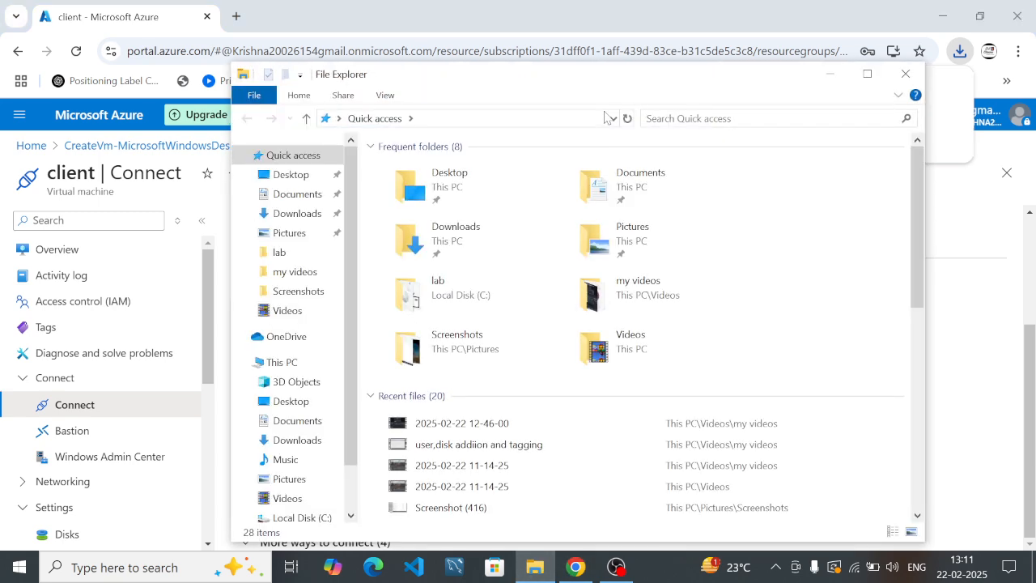
click(867, 75)
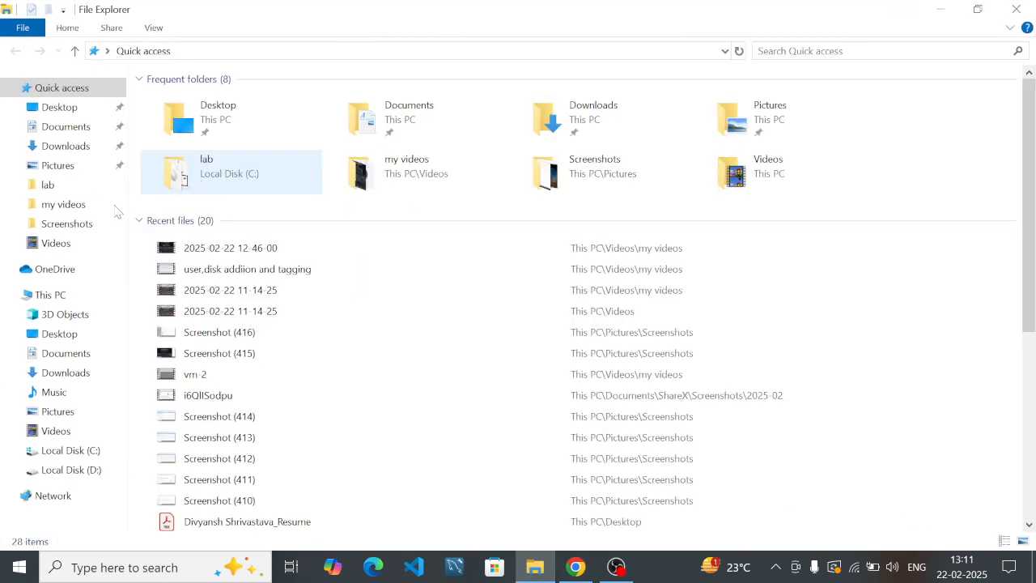
click(70, 149)
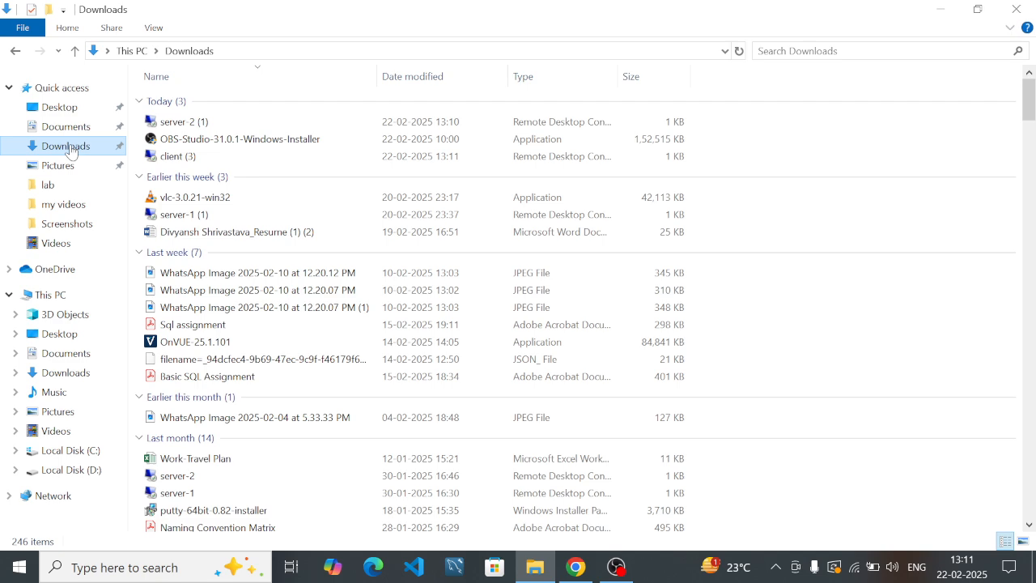
click(217, 124)
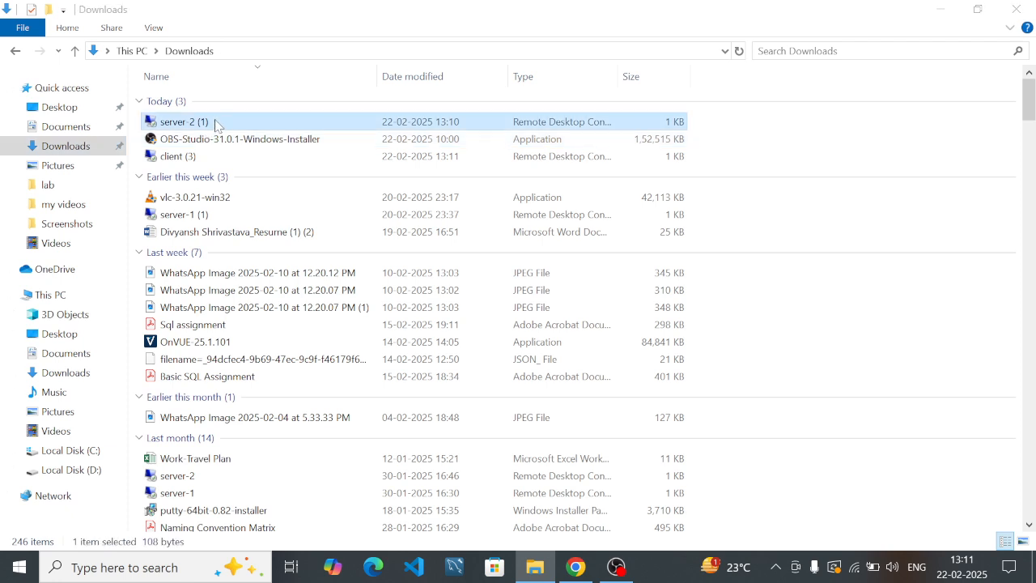
double_click(217, 124)
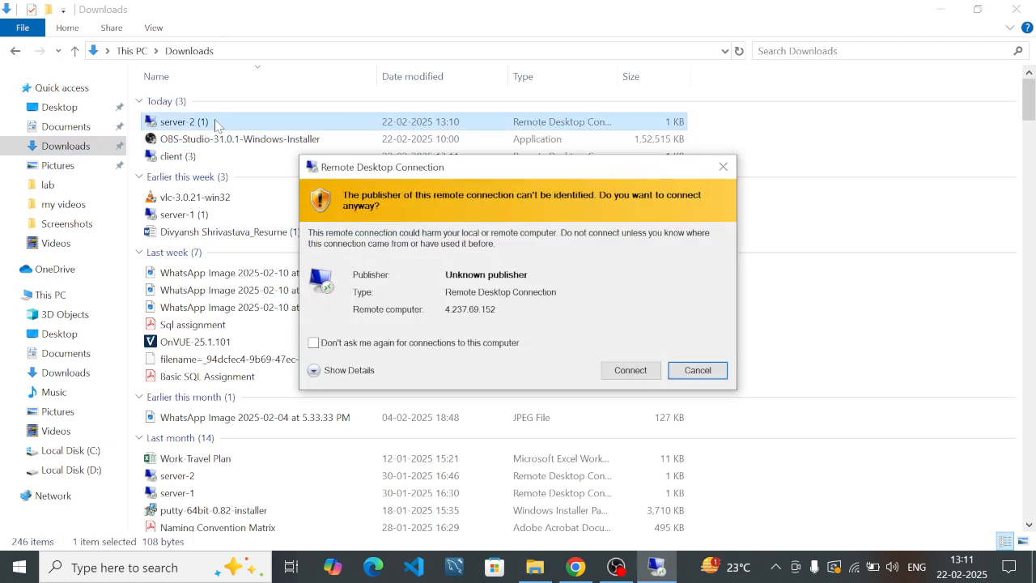
click(631, 370)
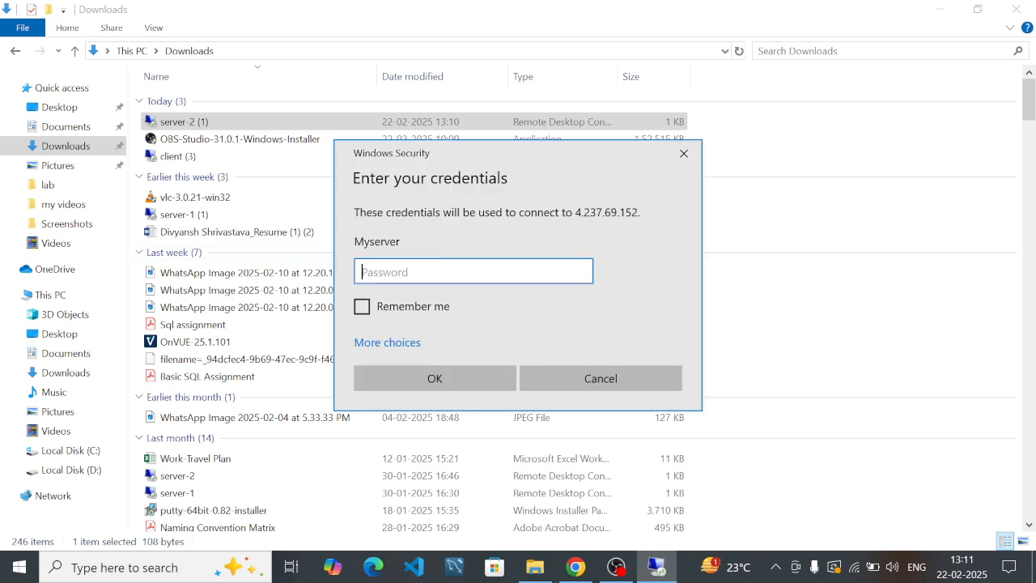
Step: Enter the Myserver account password, accept the untrusted certificate to connect to server-2, and minimize the remote session
text(•••••)
key(Return)
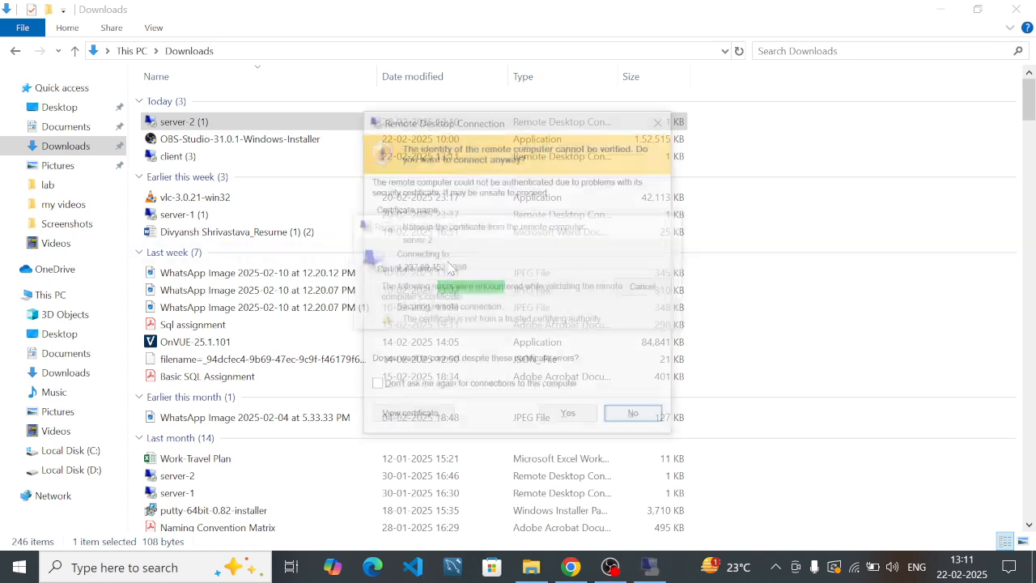
key(Left)
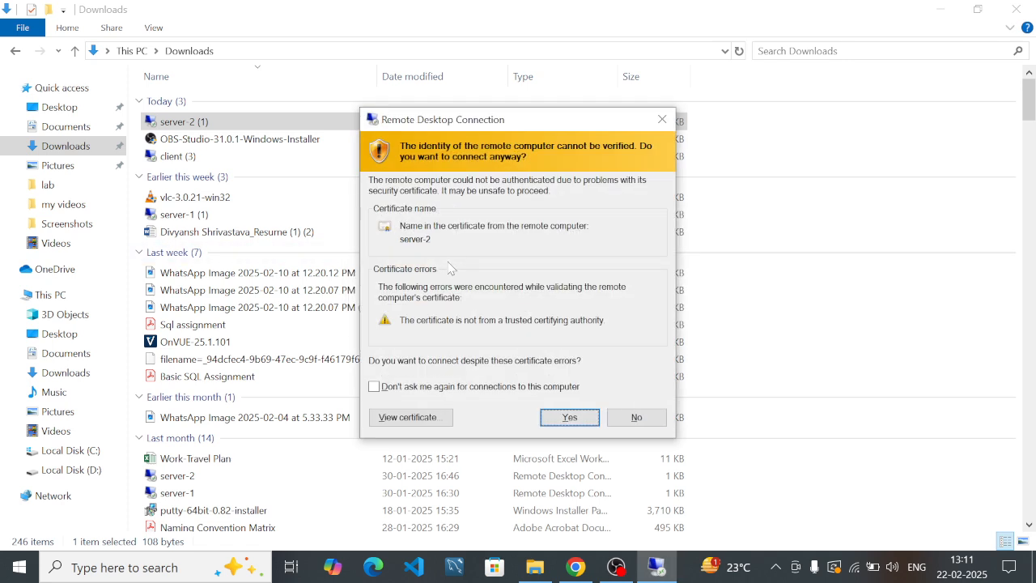
key(Return)
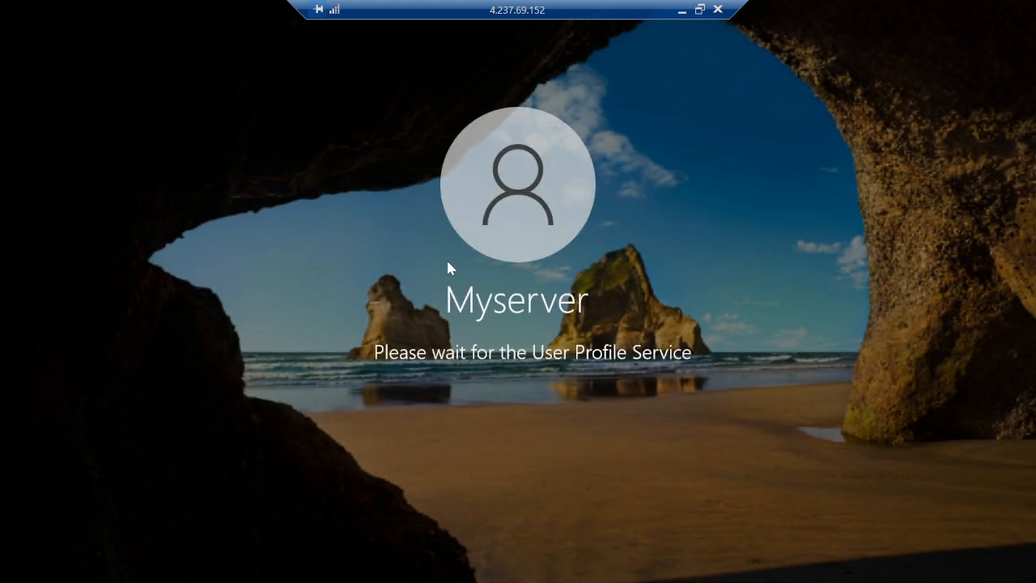
click(682, 10)
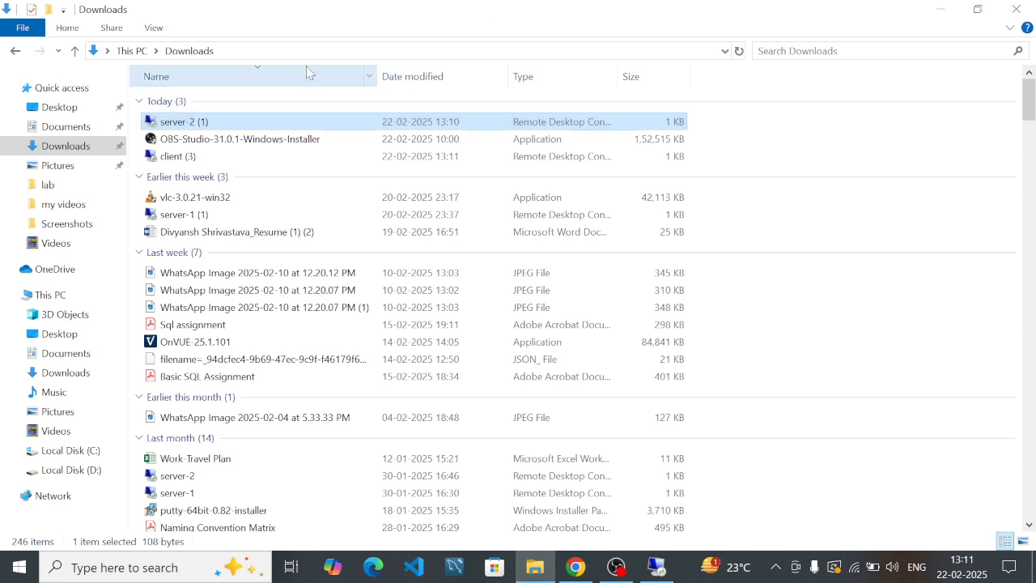
Step: Launch client (3) from Downloads, accept the unknown publisher, enter the client account password and accept the untrusted certificate to connect
double_click(192, 158)
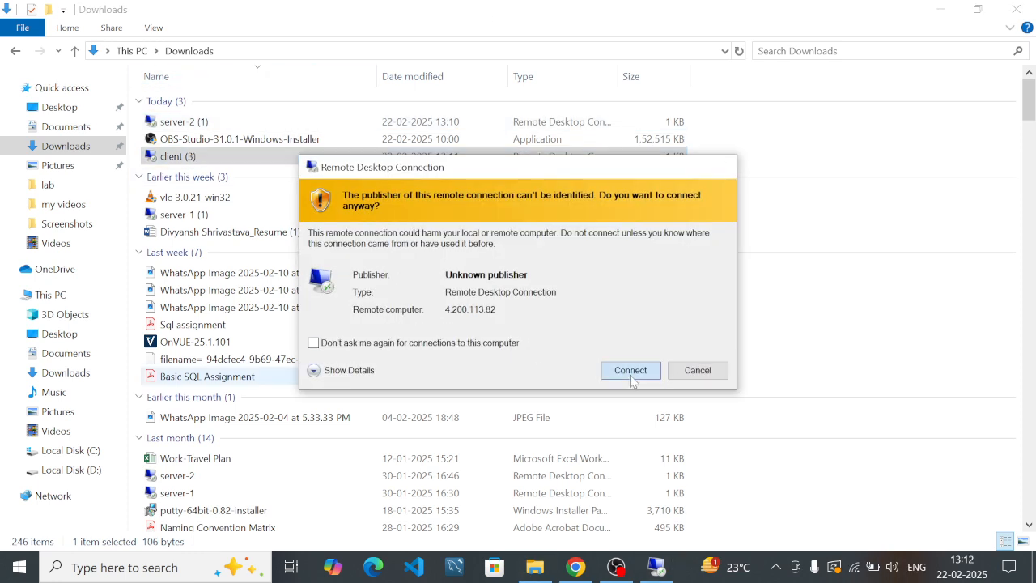
click(630, 372)
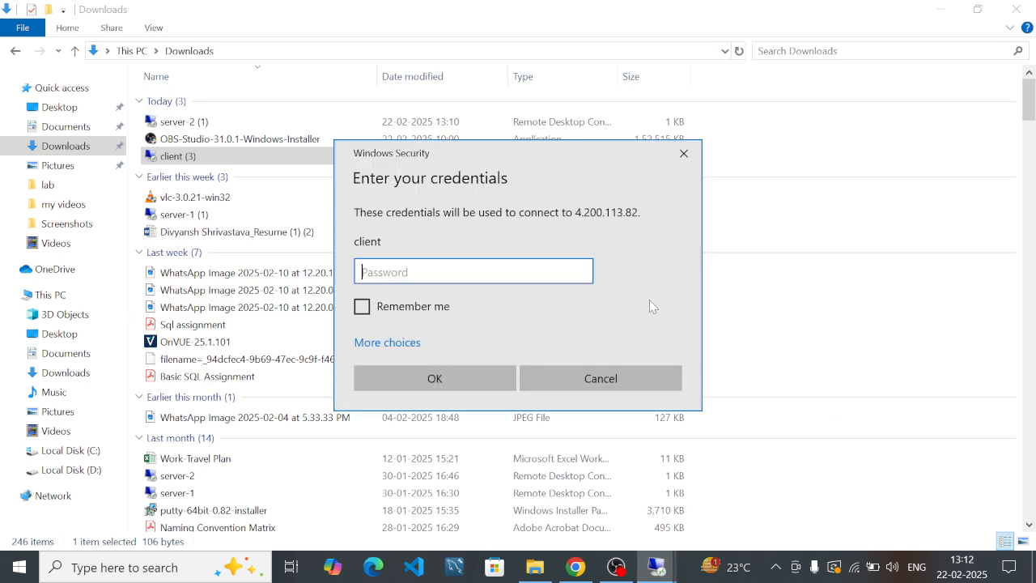
text(*)
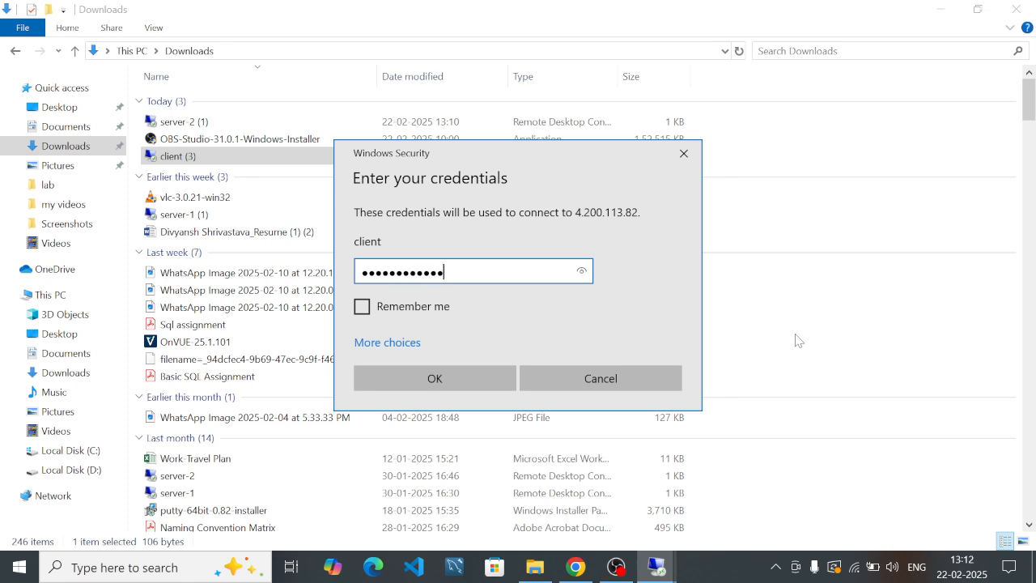
key(Return)
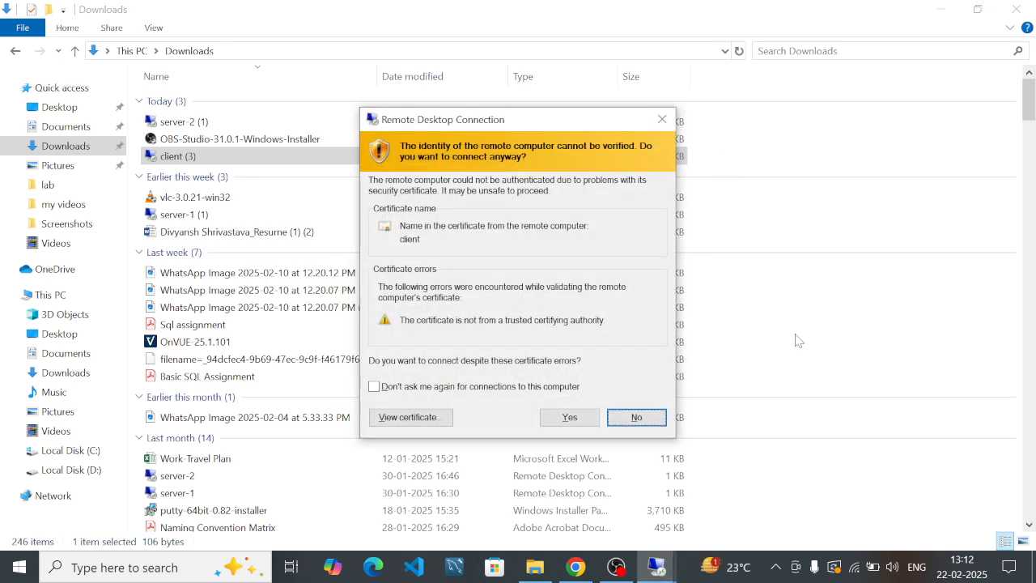
key(Left)
key(Return)
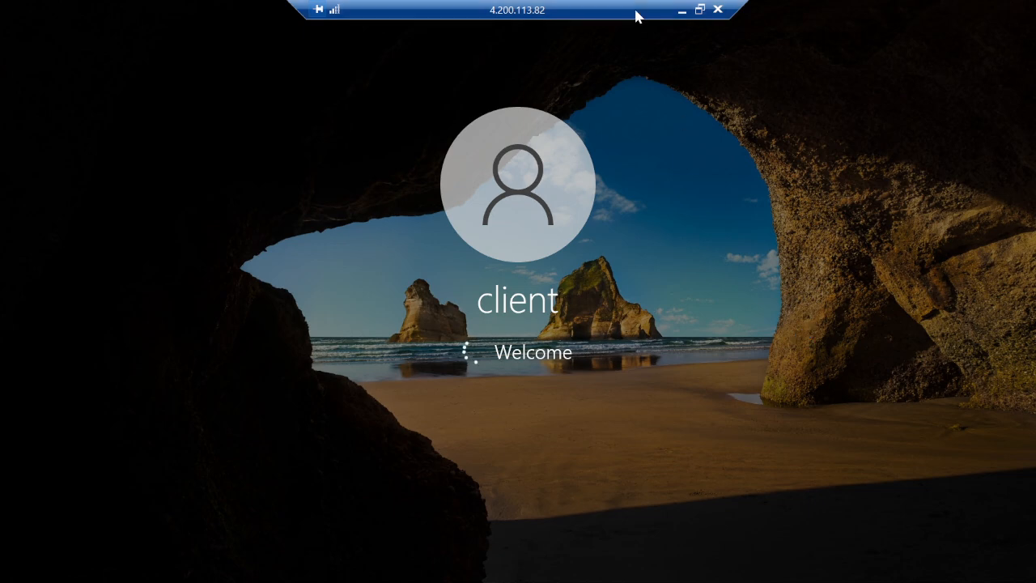
Step: Switch to the server-2 remote session, dismiss the Windows Admin Center and Azure Arc notice, and minimize Server Manager
click(683, 11)
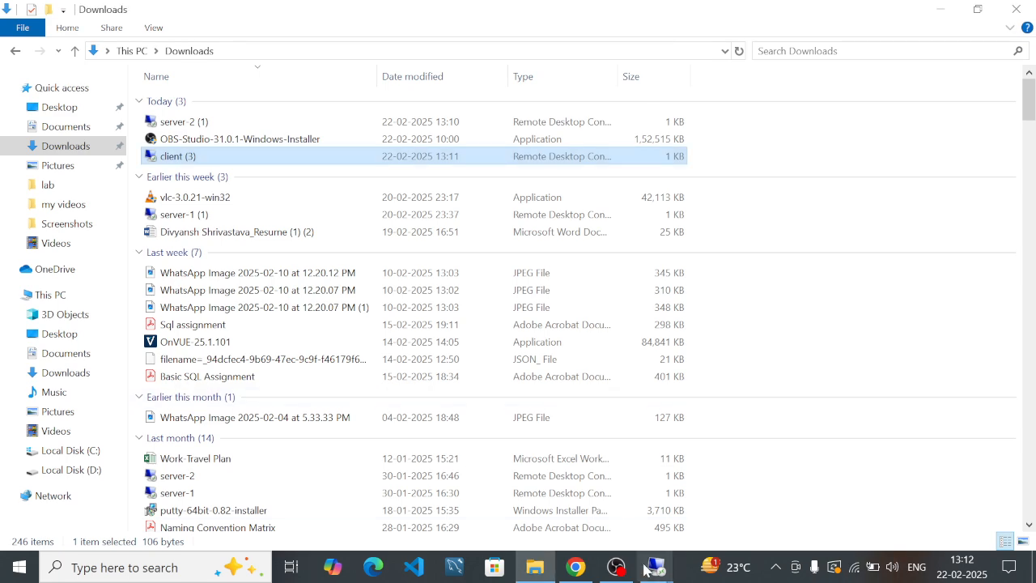
mouse_move(655, 571)
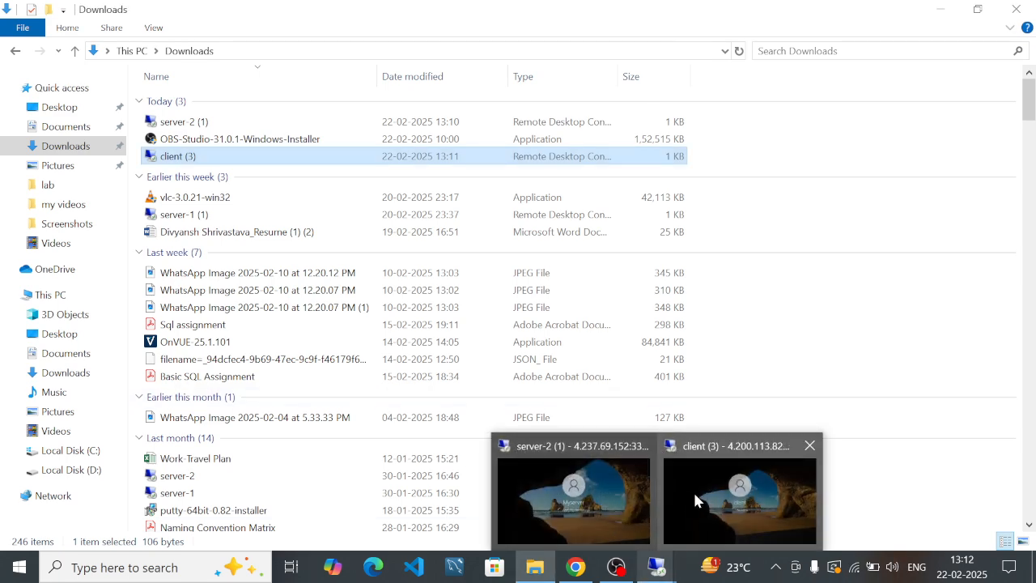
mouse_move(607, 503)
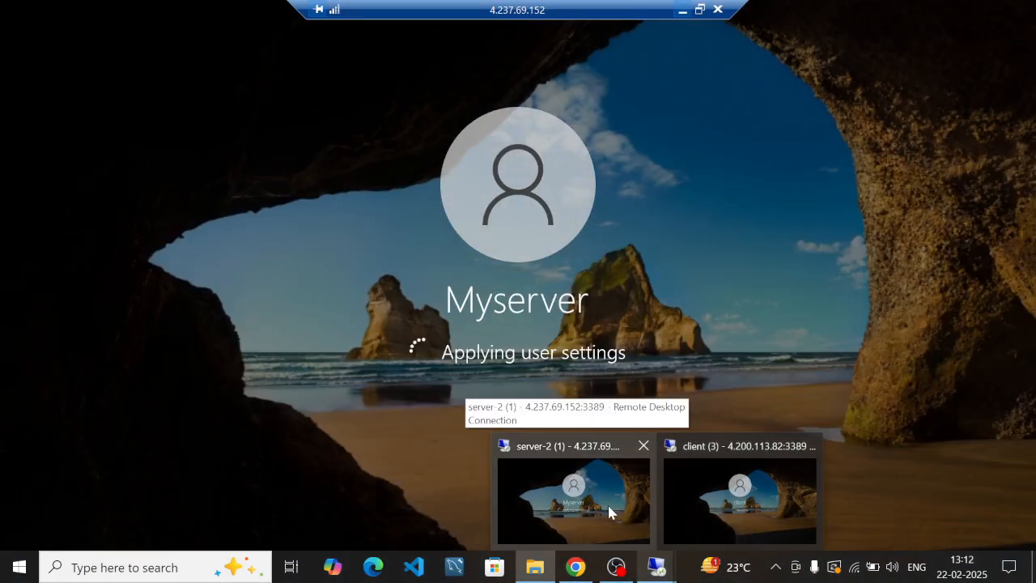
click(610, 507)
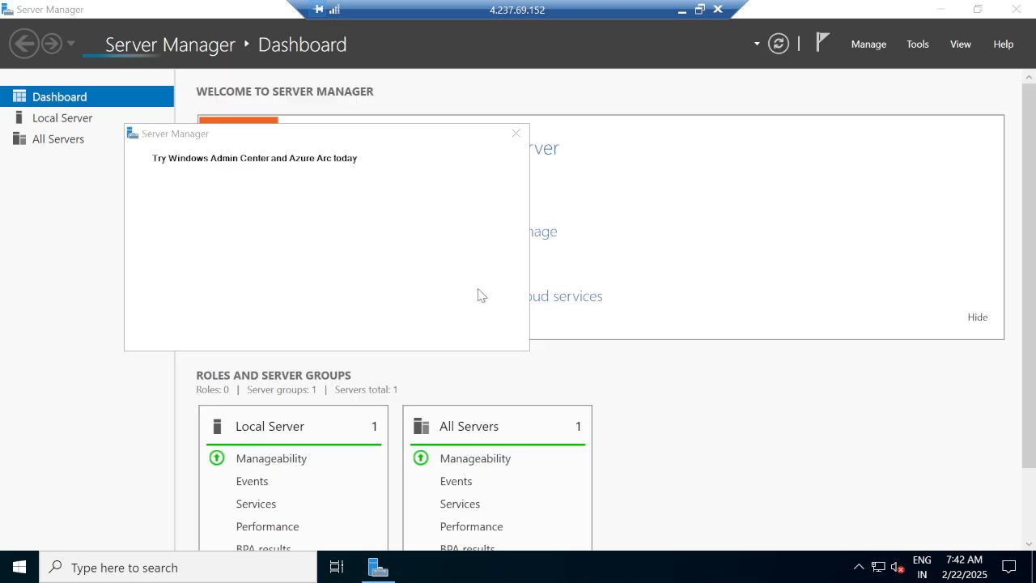
click(517, 134)
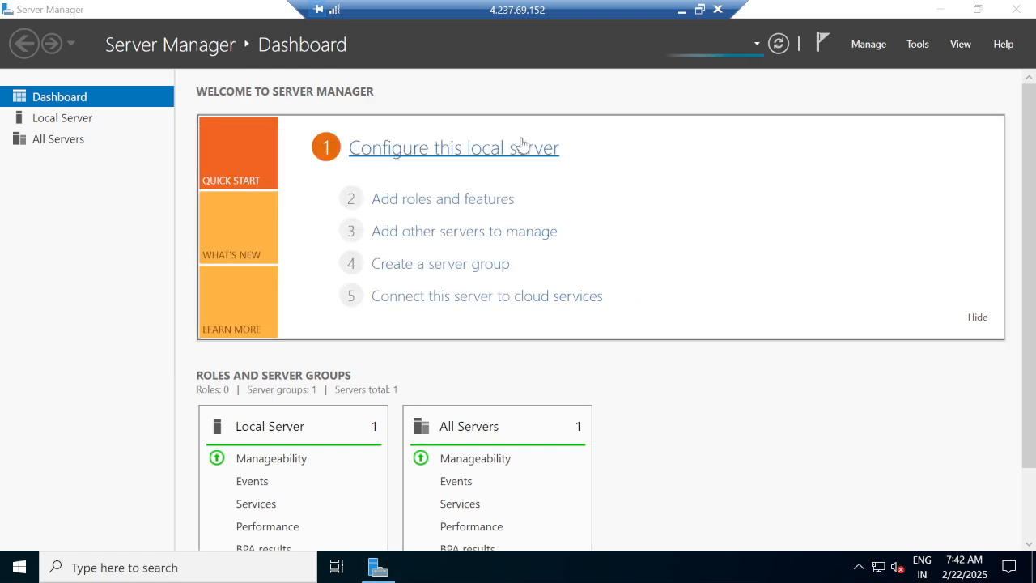
click(946, 8)
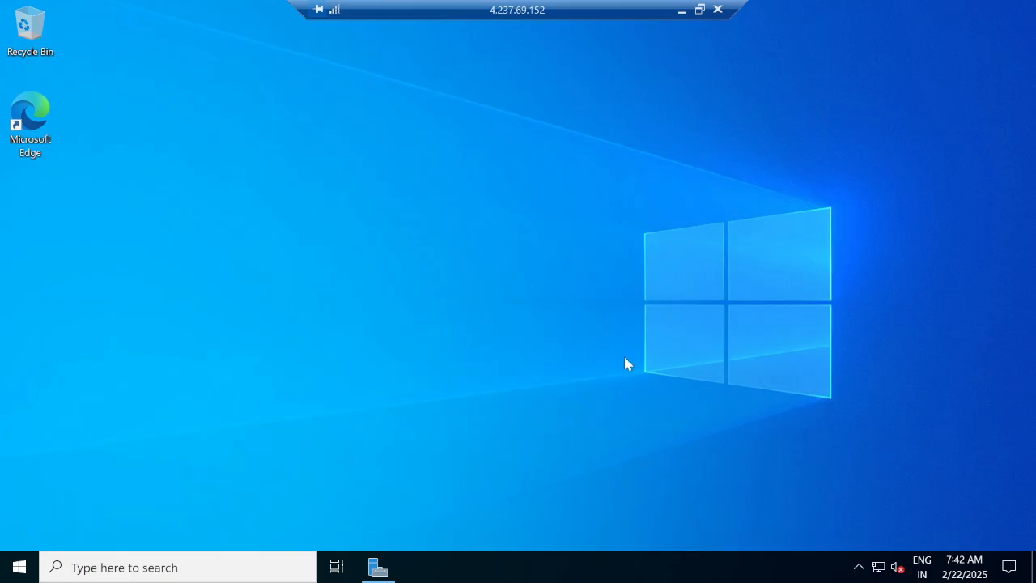
Step: Leave the server-2 session and check the sign-in progress in the client (3) remote session
click(682, 9)
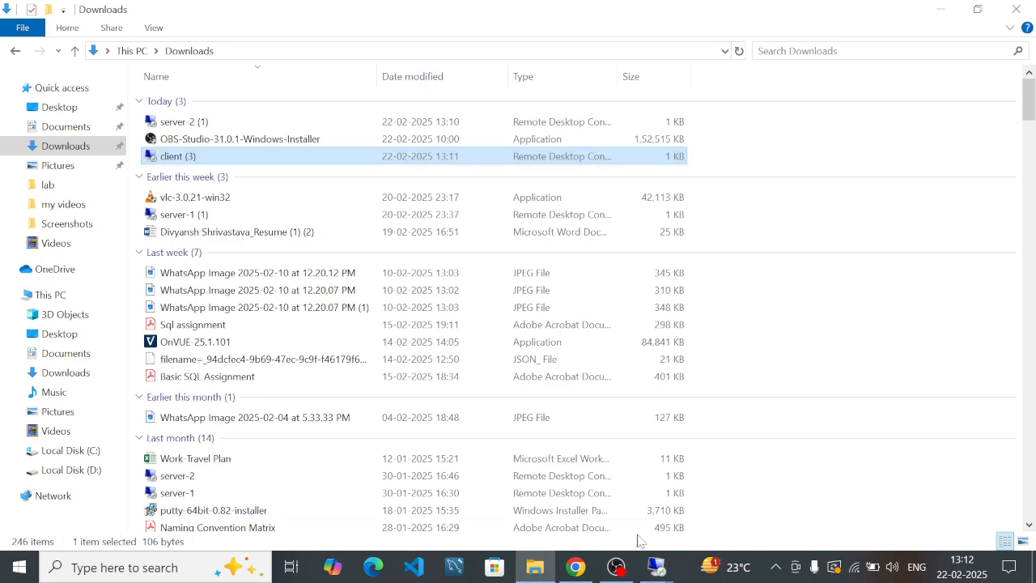
mouse_move(658, 571)
click(739, 486)
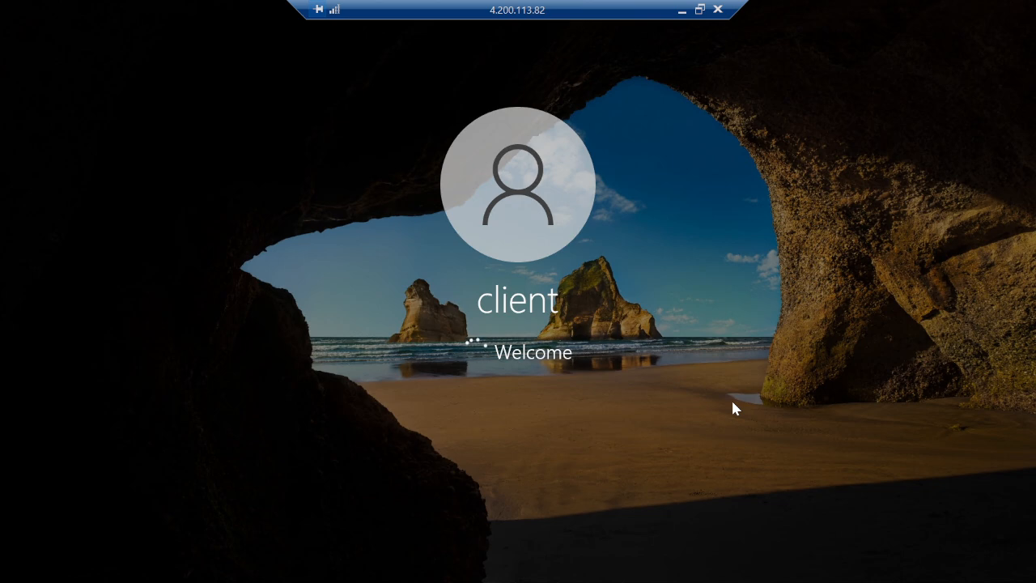
Step: Return to the server-2 session, open Command Prompt with cmd and run ipconfig
click(683, 10)
mouse_move(659, 562)
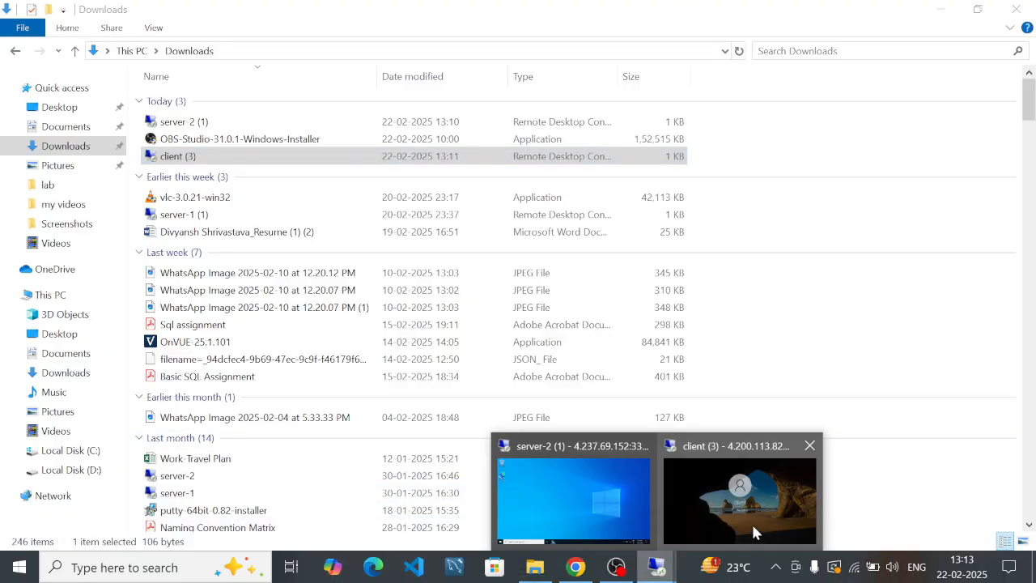
click(575, 490)
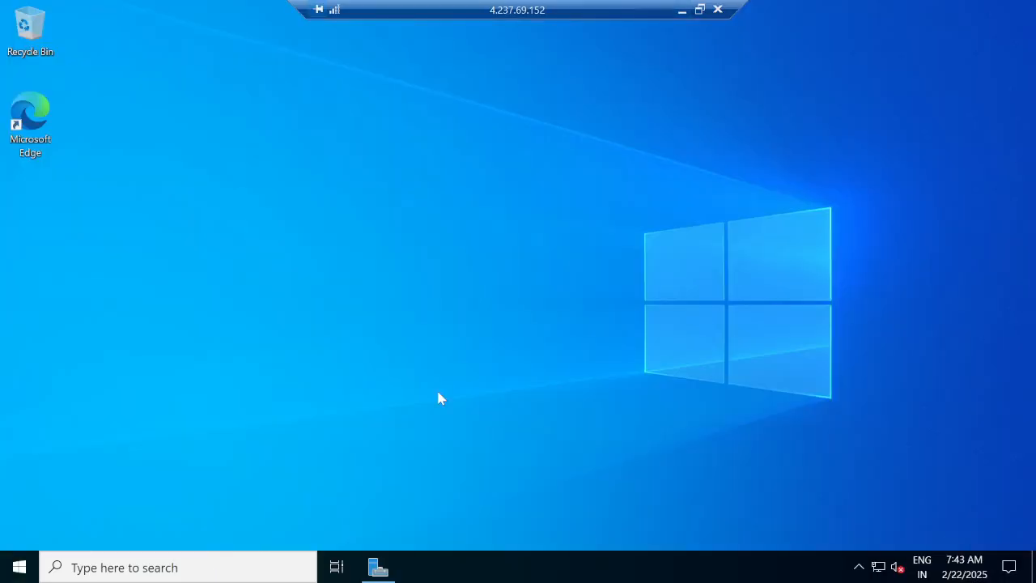
key(super+r)
text(cmd)
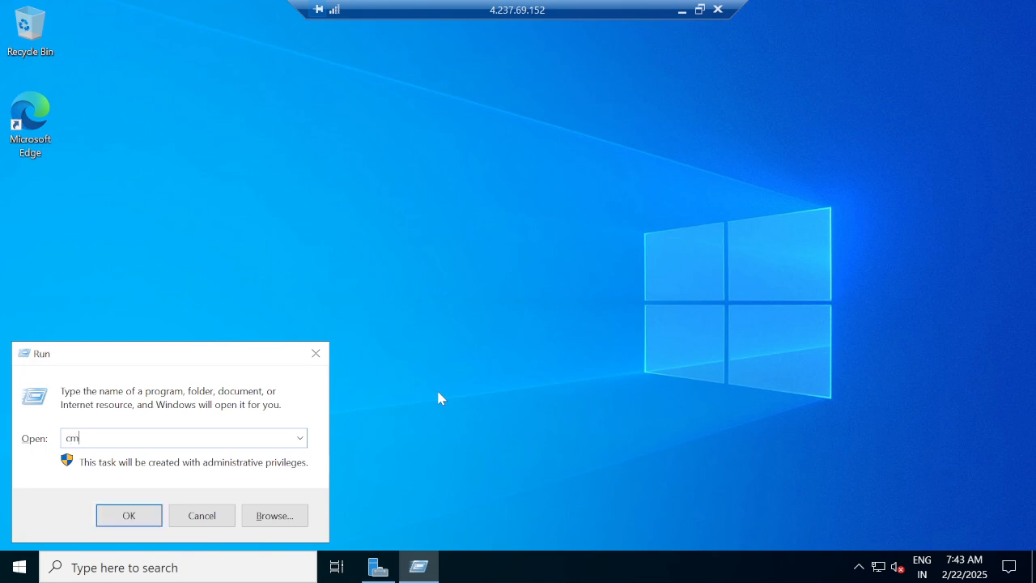
key(Return)
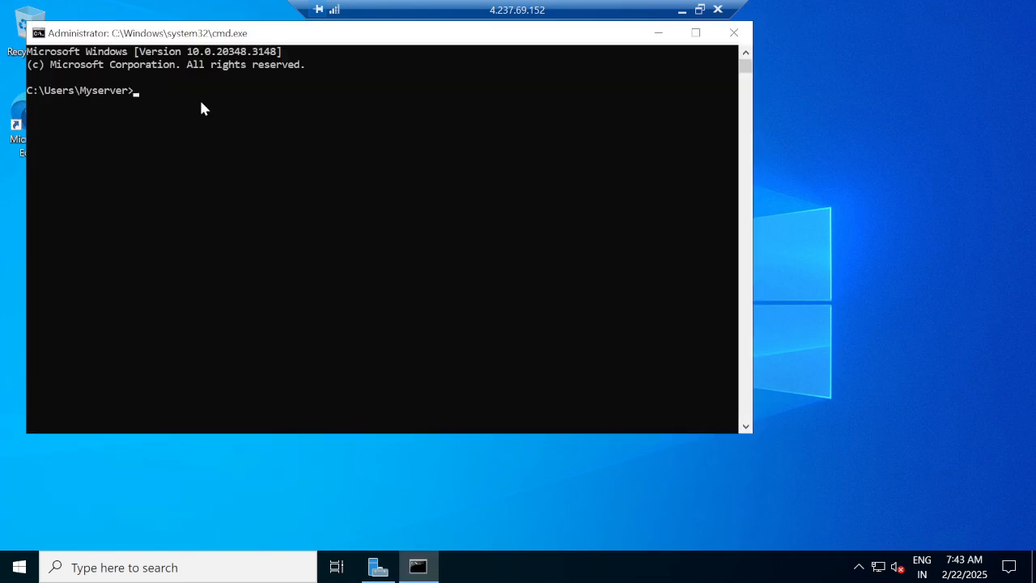
text(ipconfig)
key(Return)
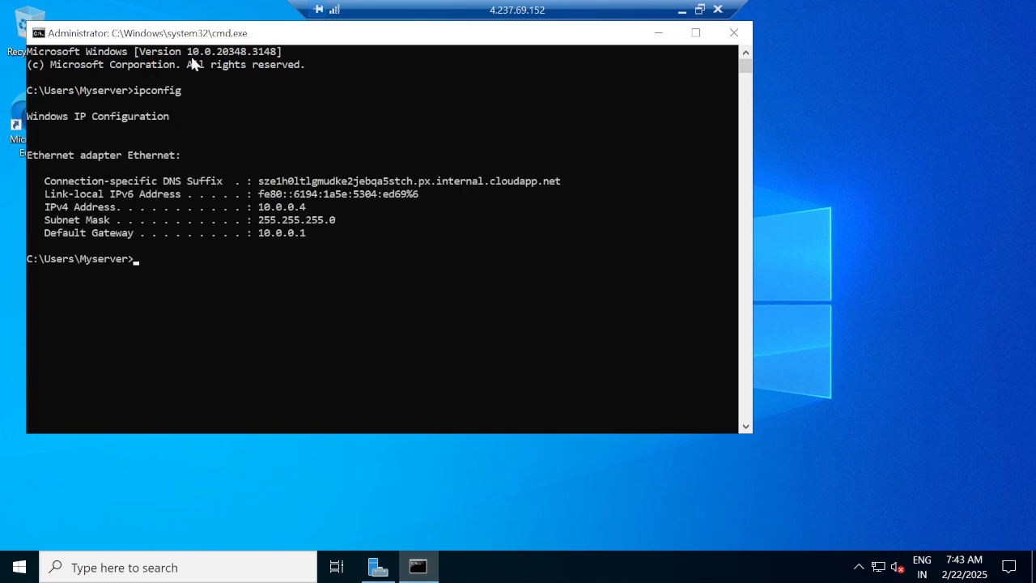
Step: Move the Command Prompt window closer to the middle of the desktop and highlight the server's IPv4 address in the ipconfig output
drag(195, 34, 363, 160)
drag(381, 81, 369, 66)
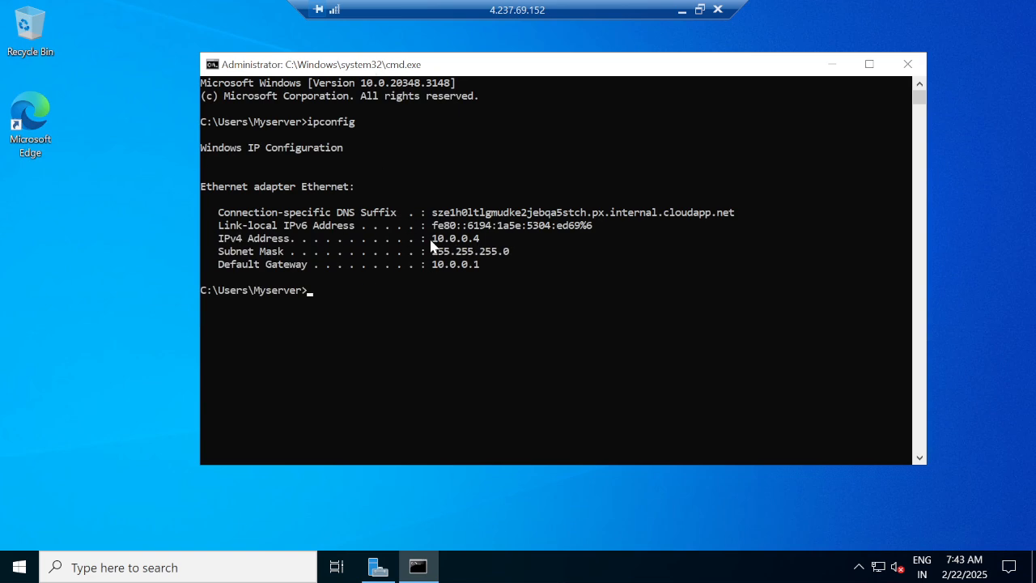
drag(432, 240, 491, 245)
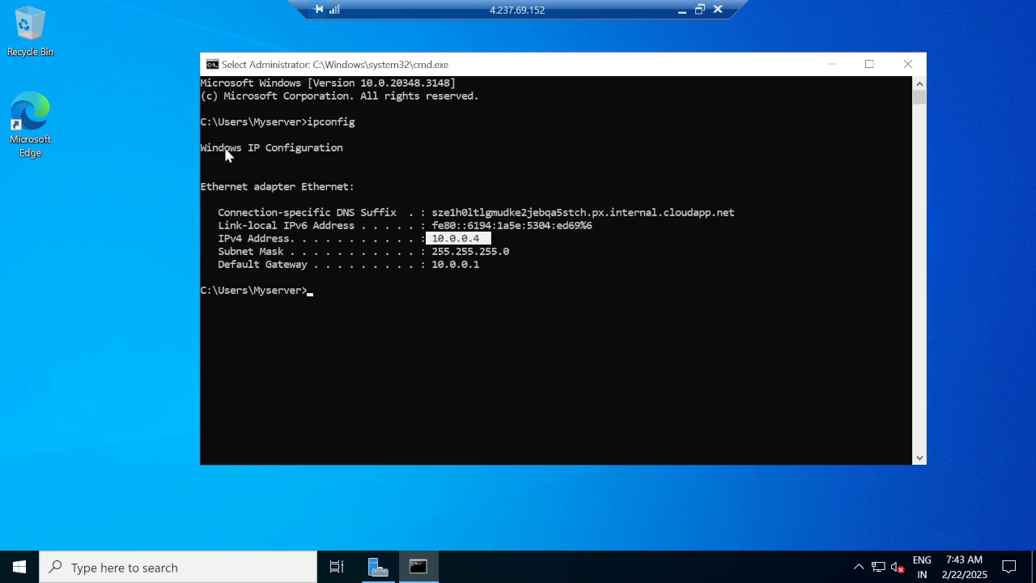
Step: Run winver on the server to check its Windows edition and version, and close the About Windows dialog
click(72, 416)
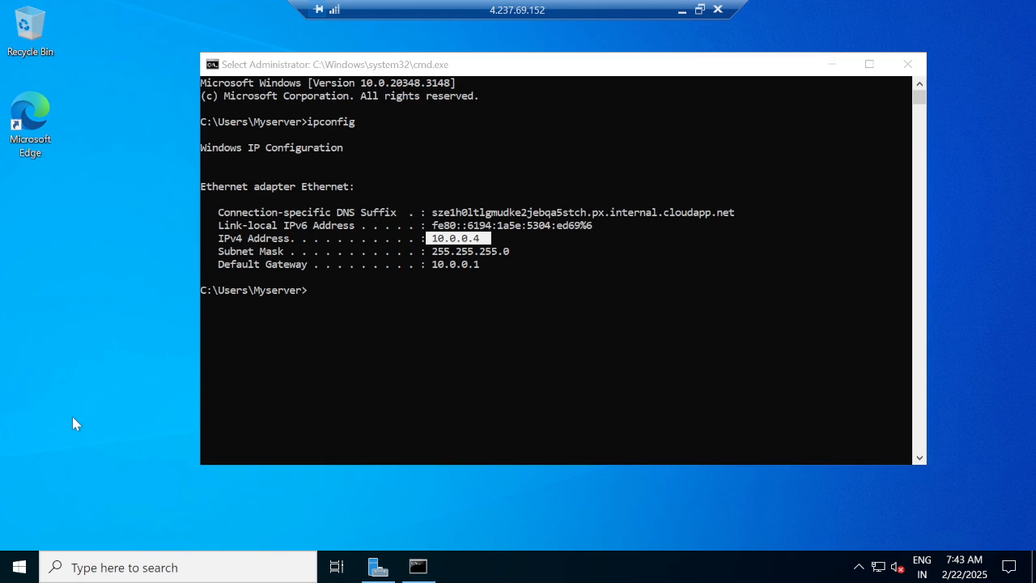
key(super+r)
text(win)
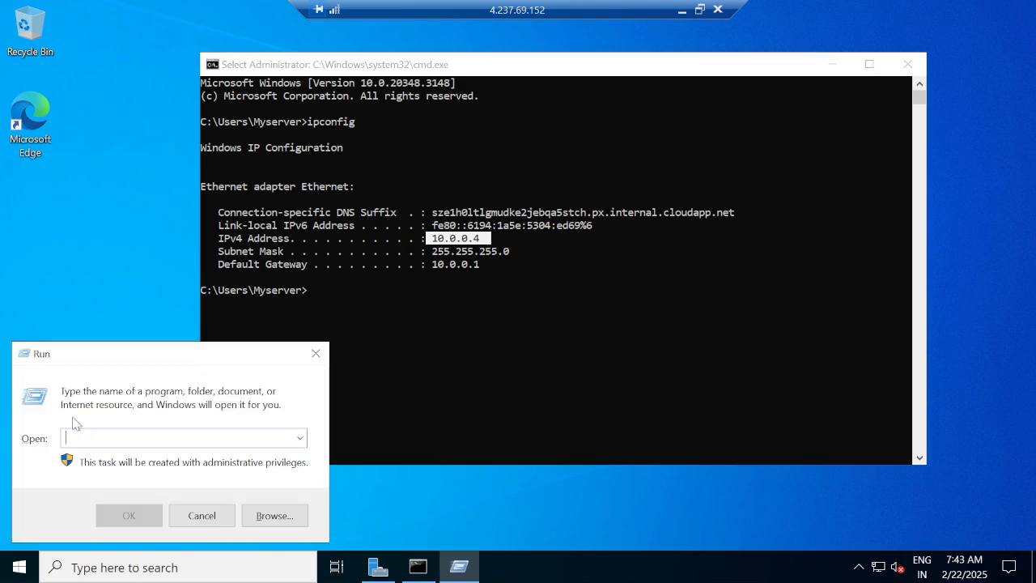
text(ver)
key(Return)
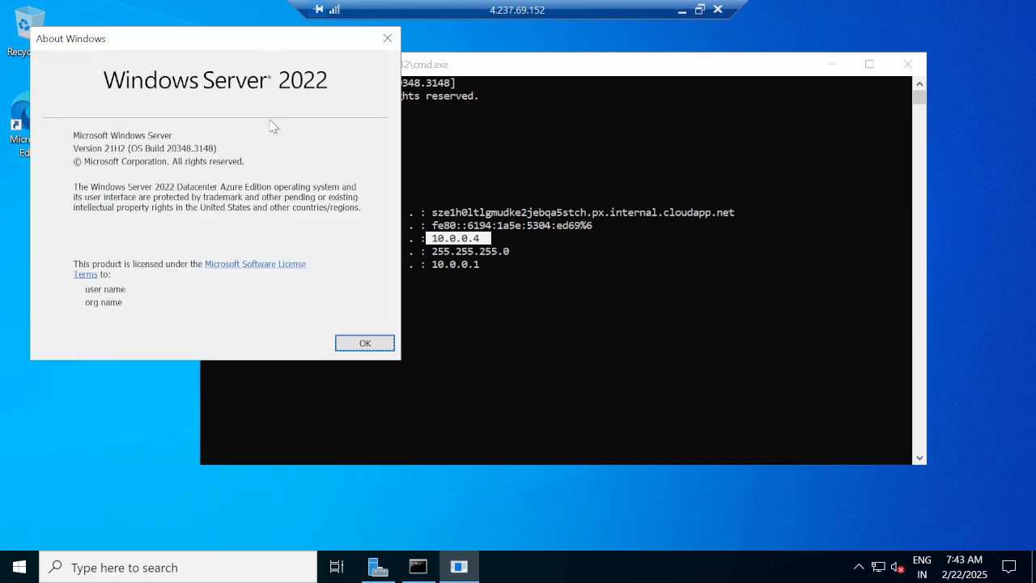
drag(261, 46, 302, 86)
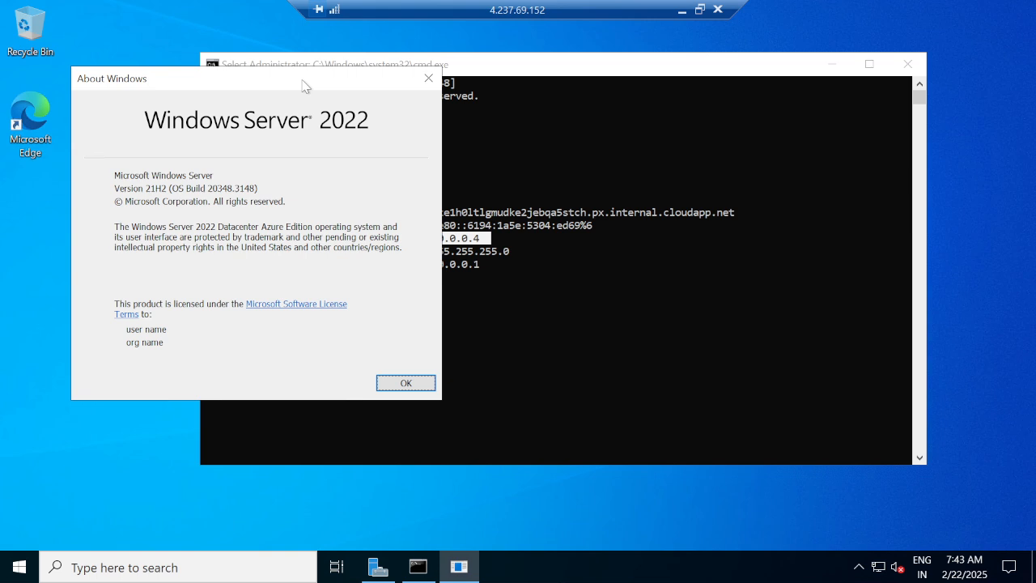
click(429, 78)
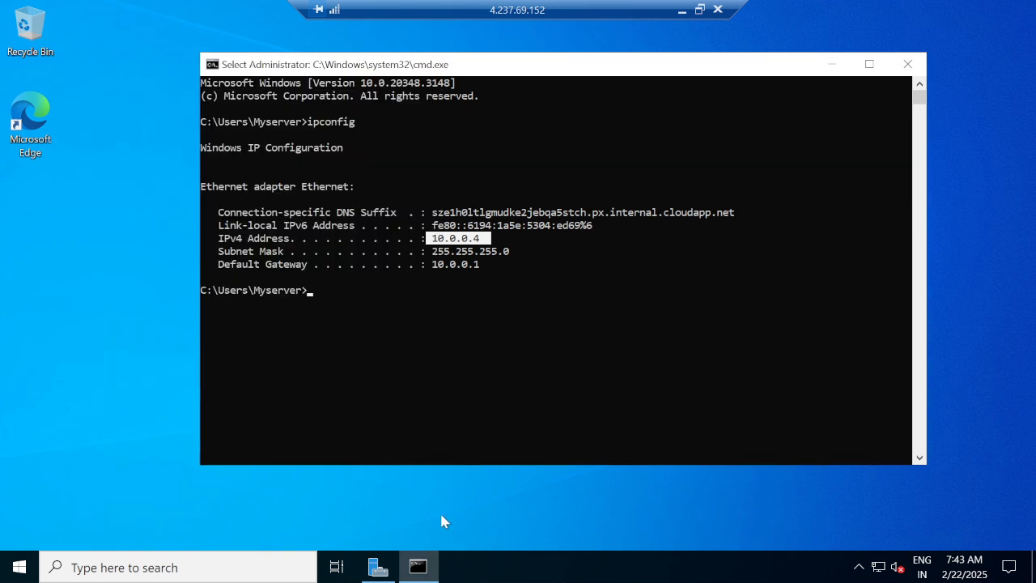
Step: Switch to the client (3) remote session and accept the default privacy settings for the device
click(682, 11)
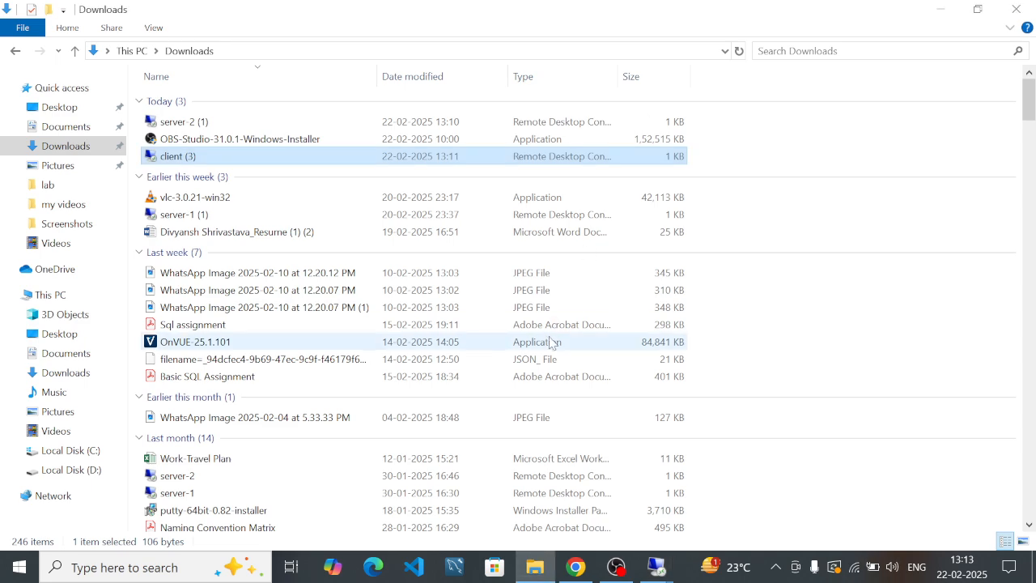
mouse_move(657, 567)
click(714, 512)
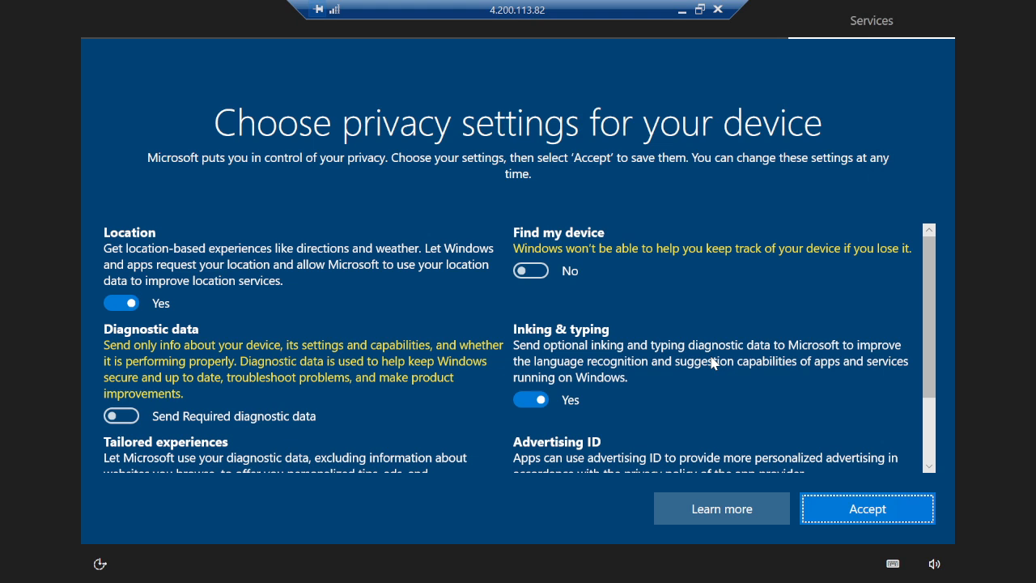
click(877, 508)
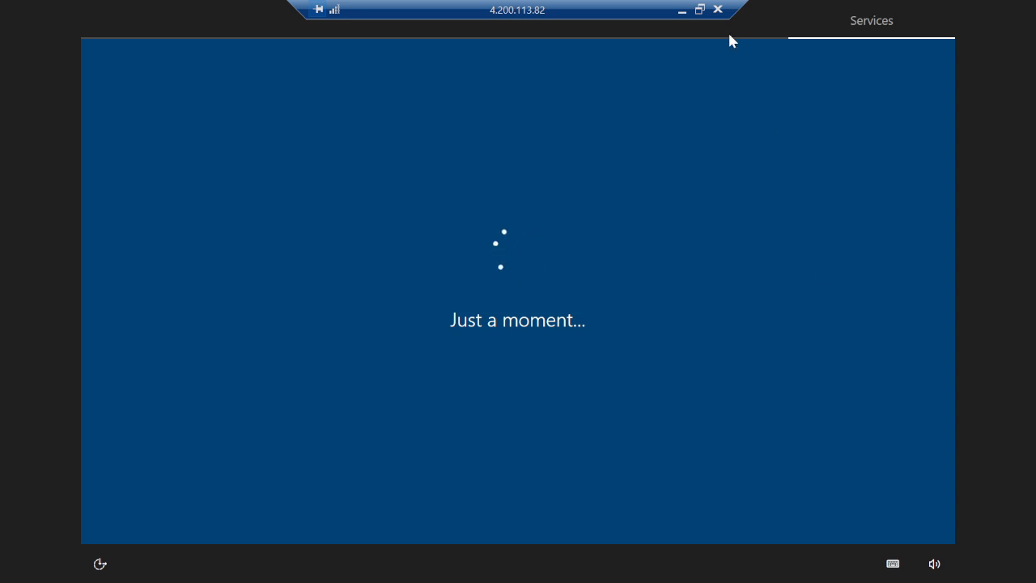
Step: Go back to the server-2 session and review the ipconfig output, minimizing and restoring the Command Prompt window
click(679, 10)
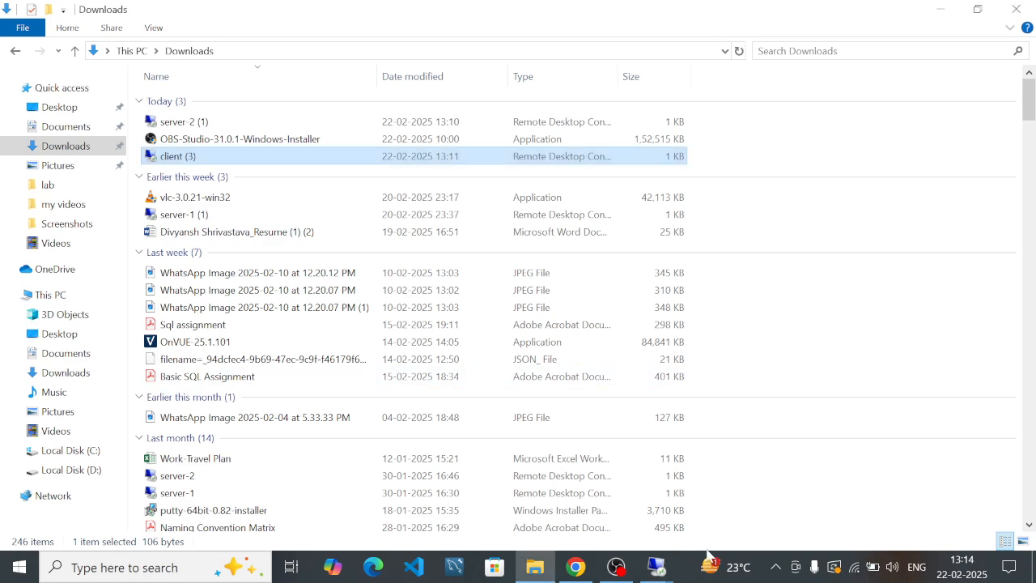
mouse_move(656, 566)
click(580, 515)
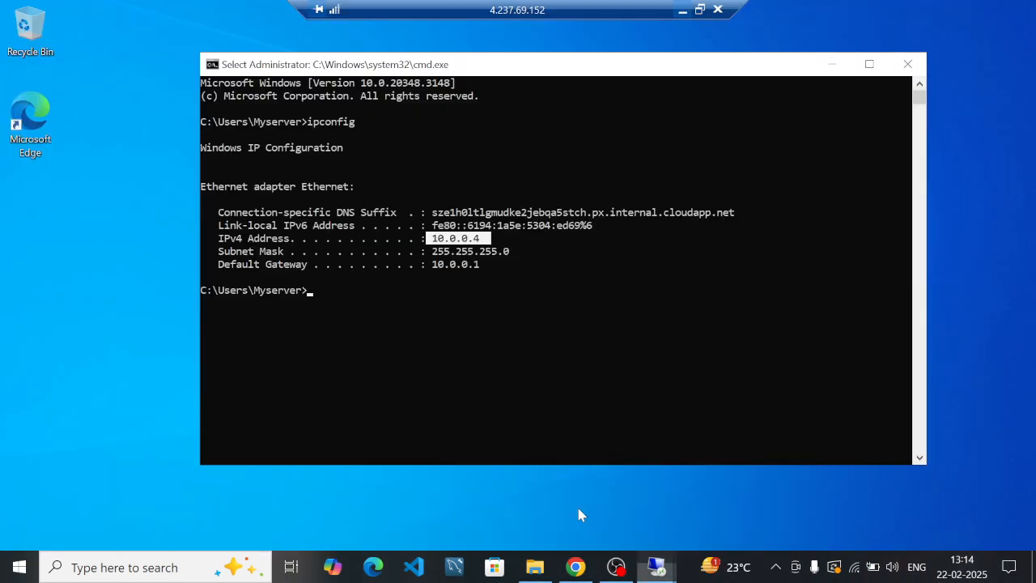
click(834, 67)
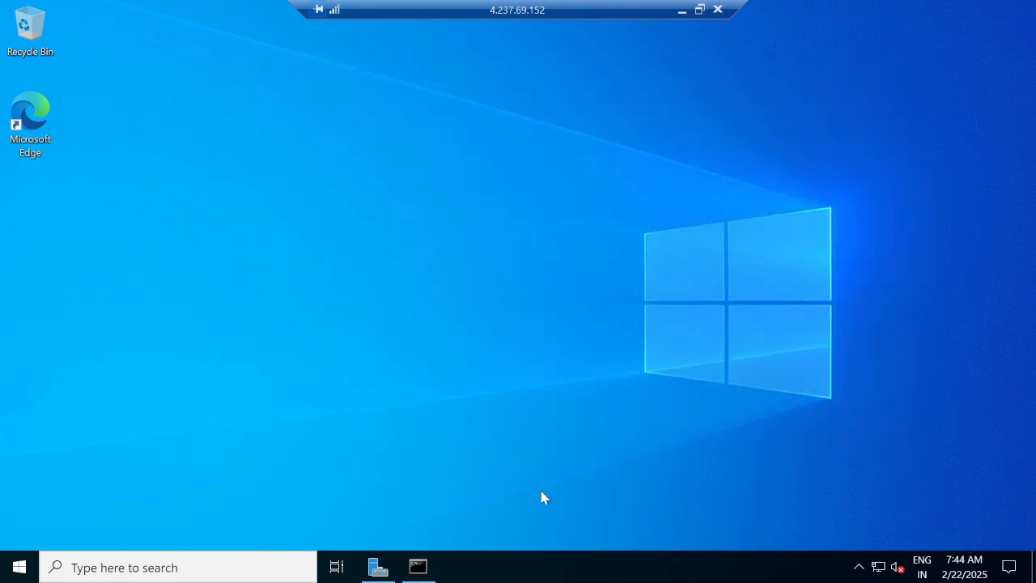
mouse_move(421, 572)
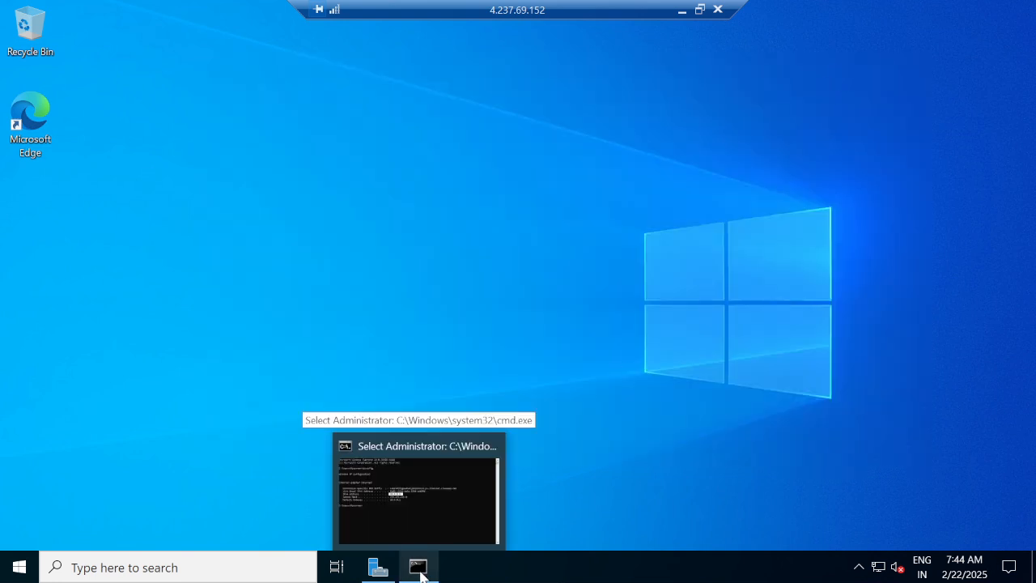
click(419, 574)
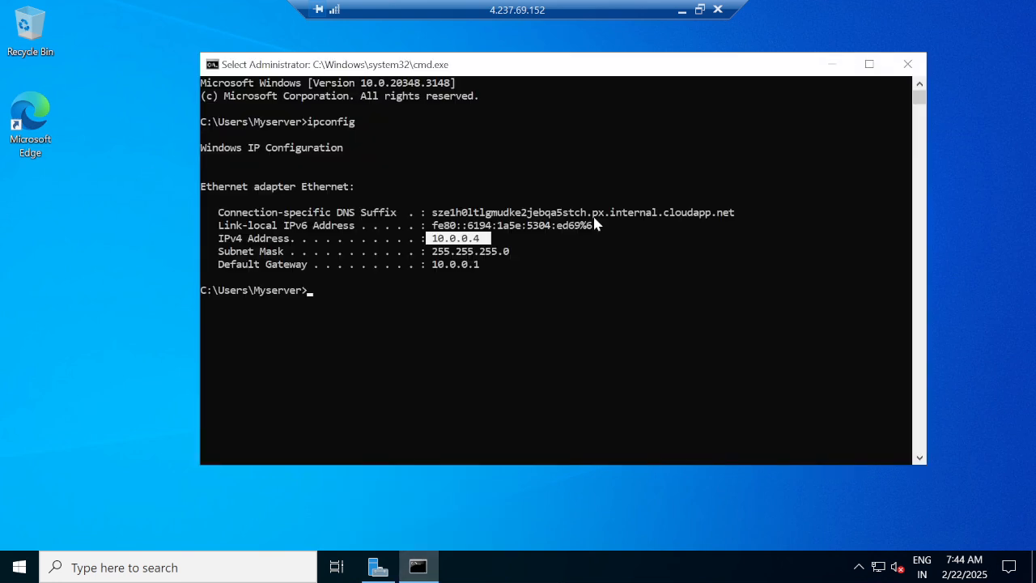
Step: Minimize the server-2 session and bring up the client (3) remote desktop
click(682, 12)
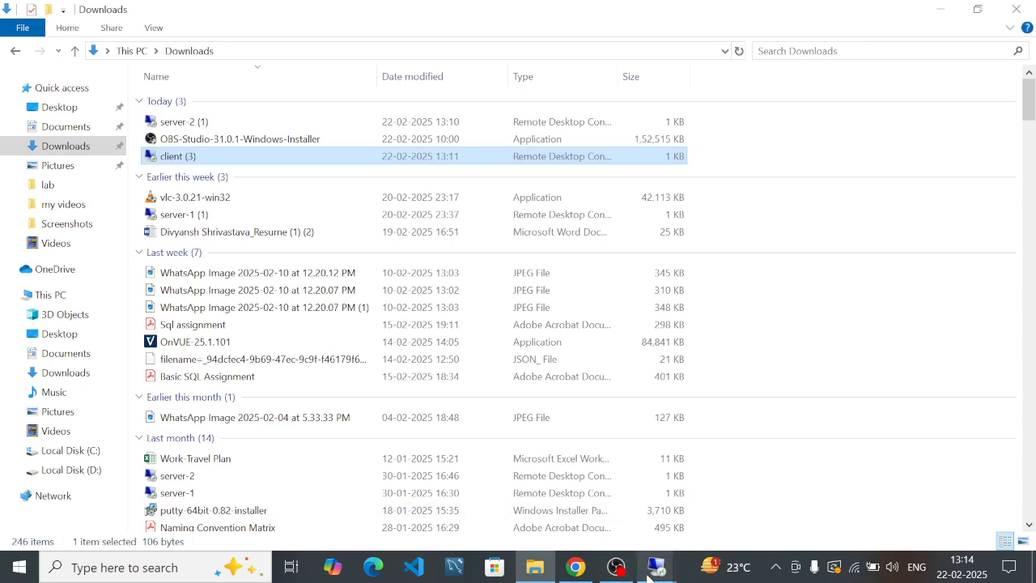
mouse_move(654, 569)
click(765, 503)
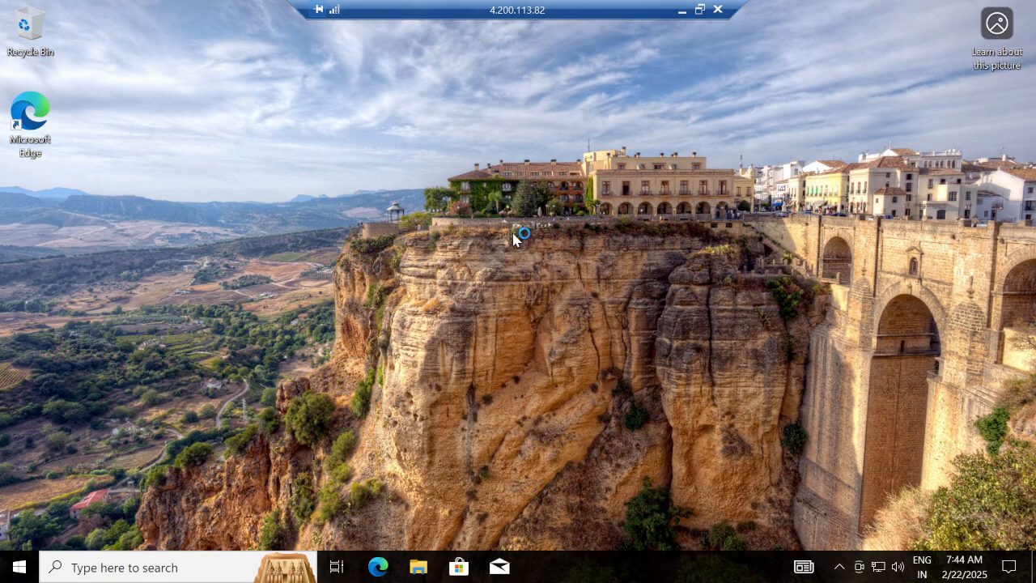
Step: Open a Command Prompt on the client VM and run ipconfig to check its IP configuration
key(super+r)
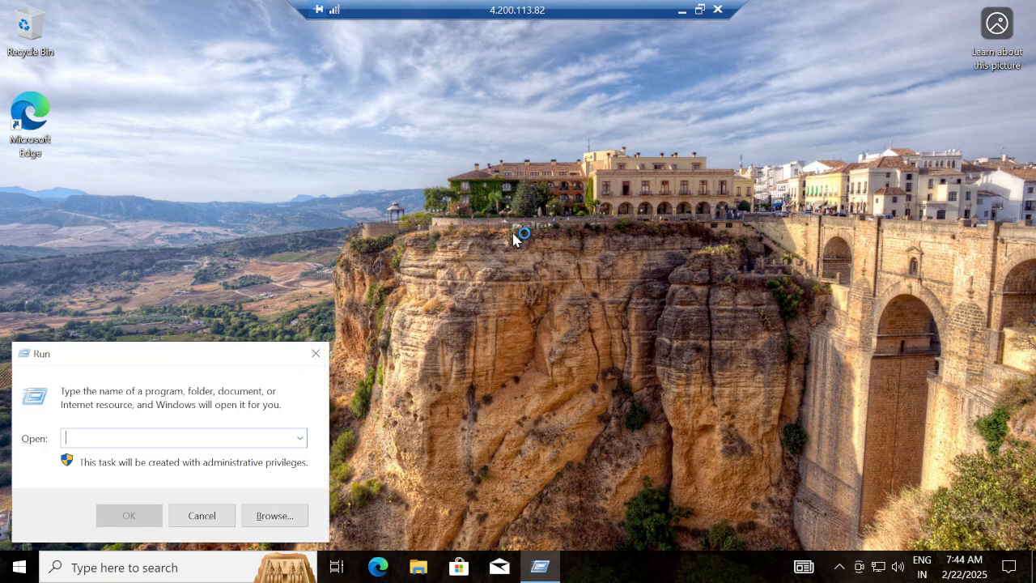
text(cmd)
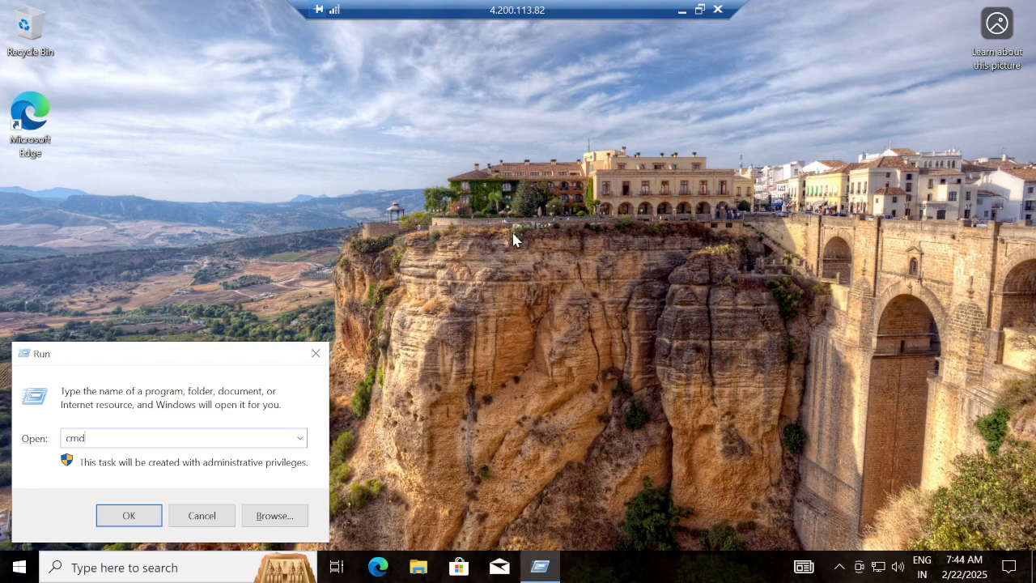
key(Return)
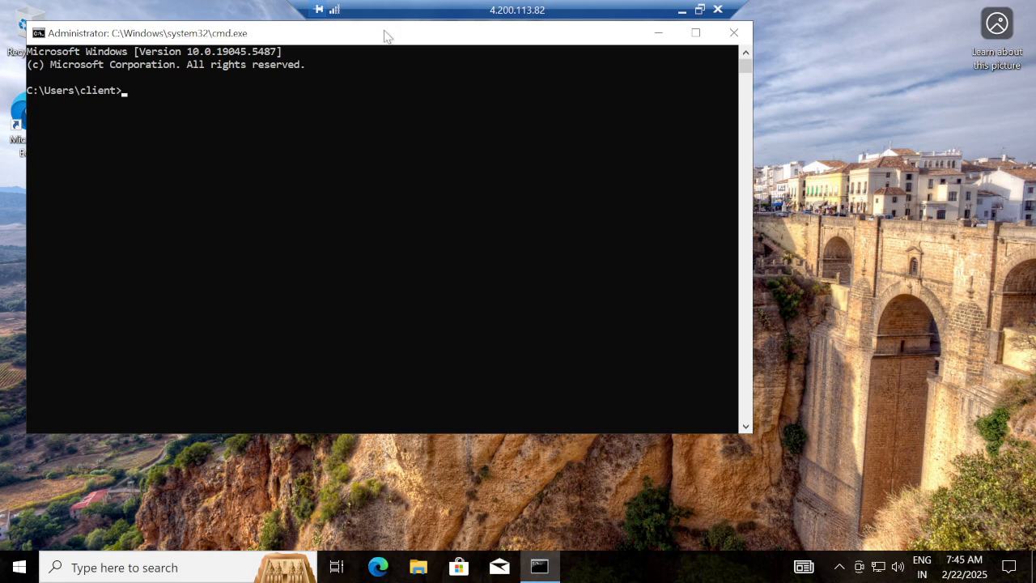
drag(387, 35, 388, 108)
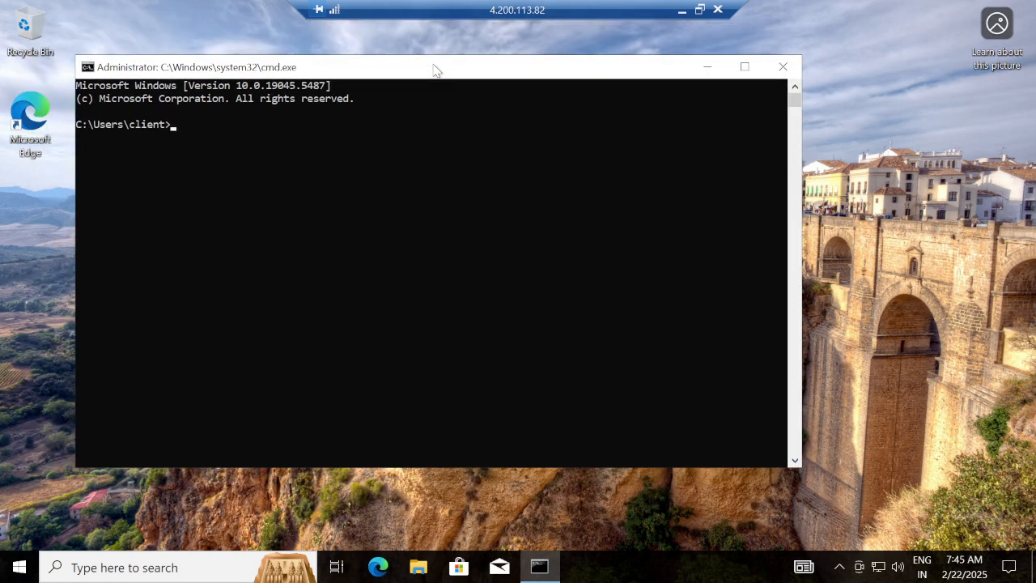
text(ipconfig)
key(Return)
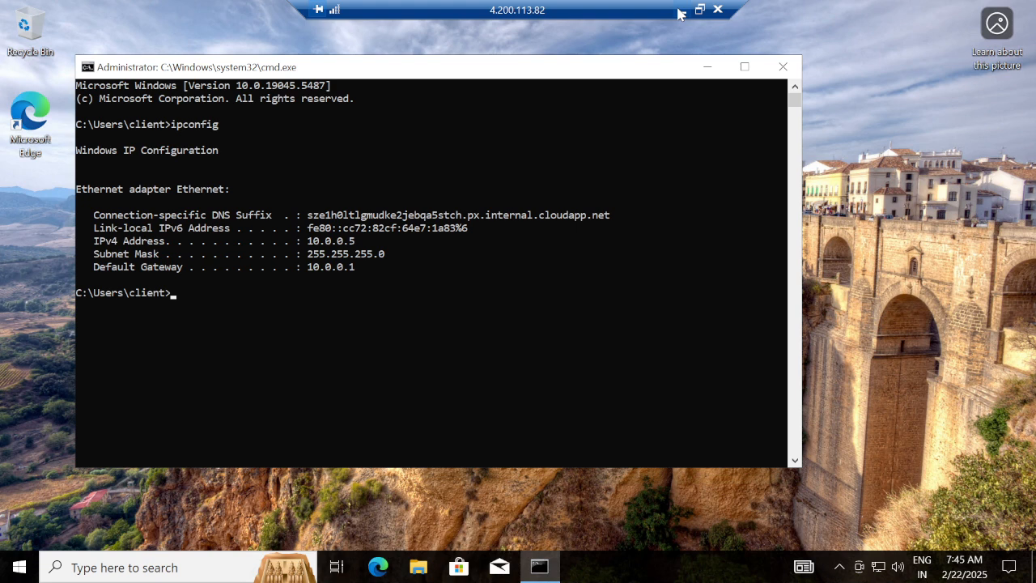
Step: Begin a ping command on the client, and bring up the virtual machines list in the Azure portal to check the server's name
text(ping)
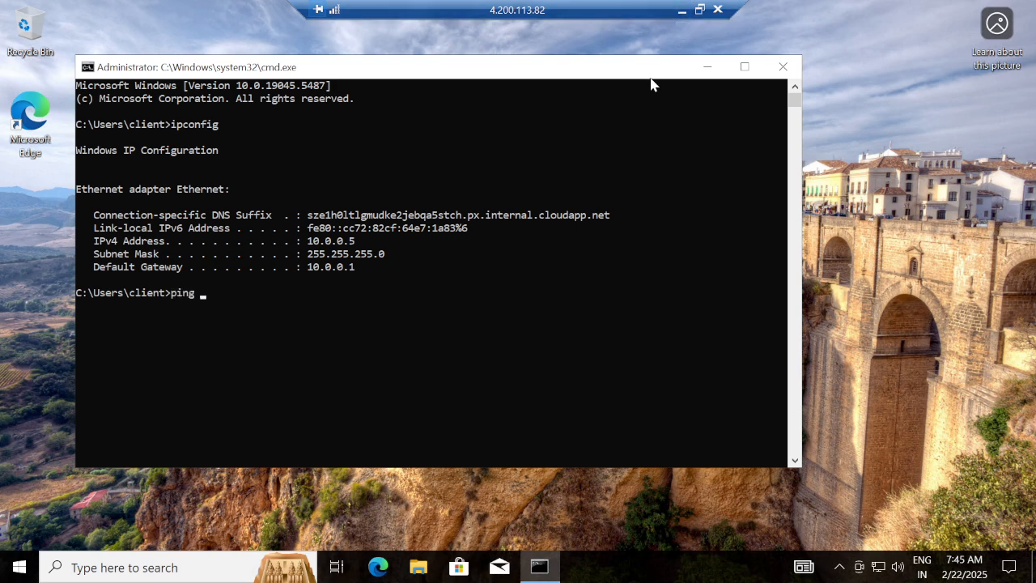
click(681, 10)
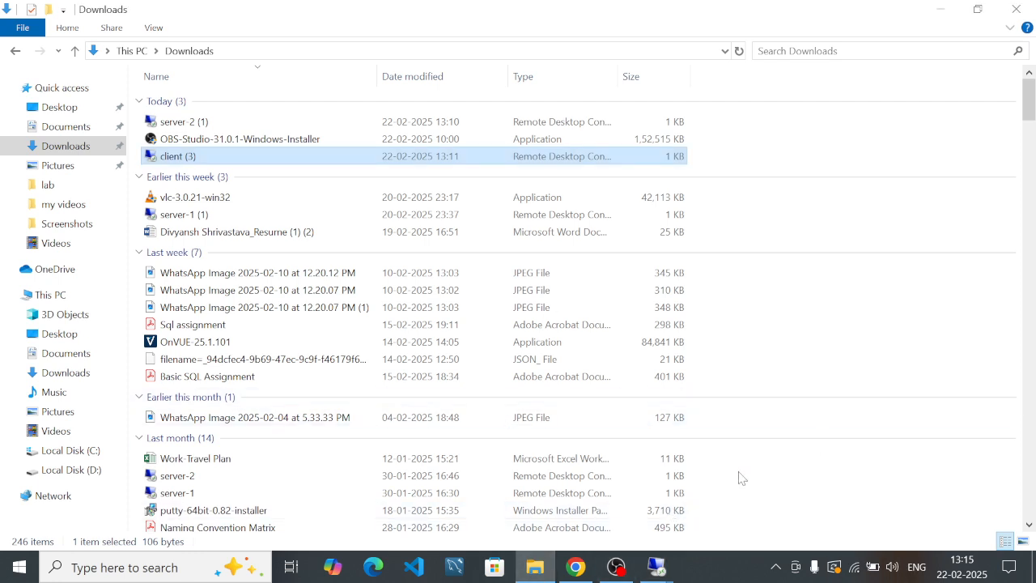
click(577, 569)
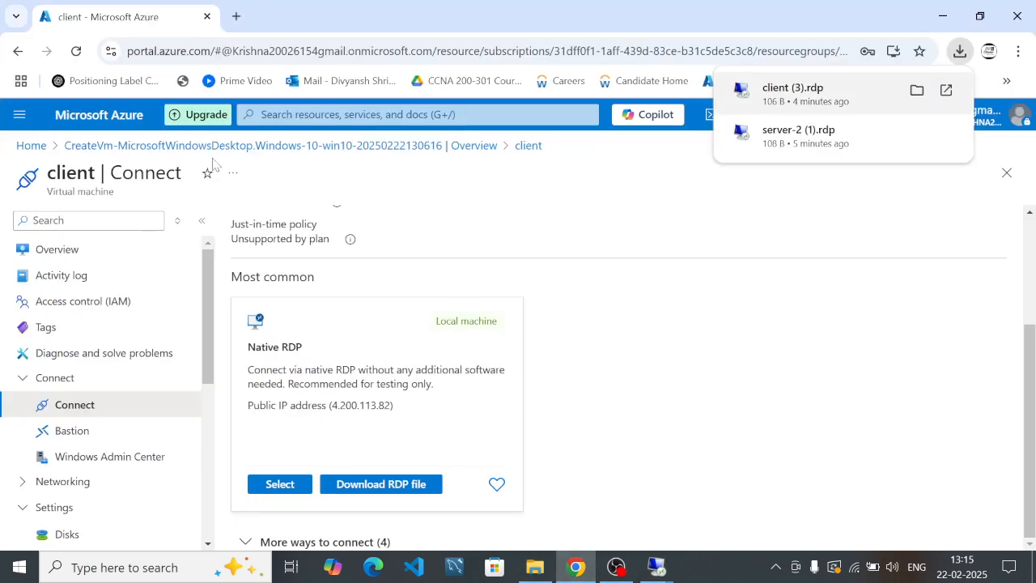
click(120, 123)
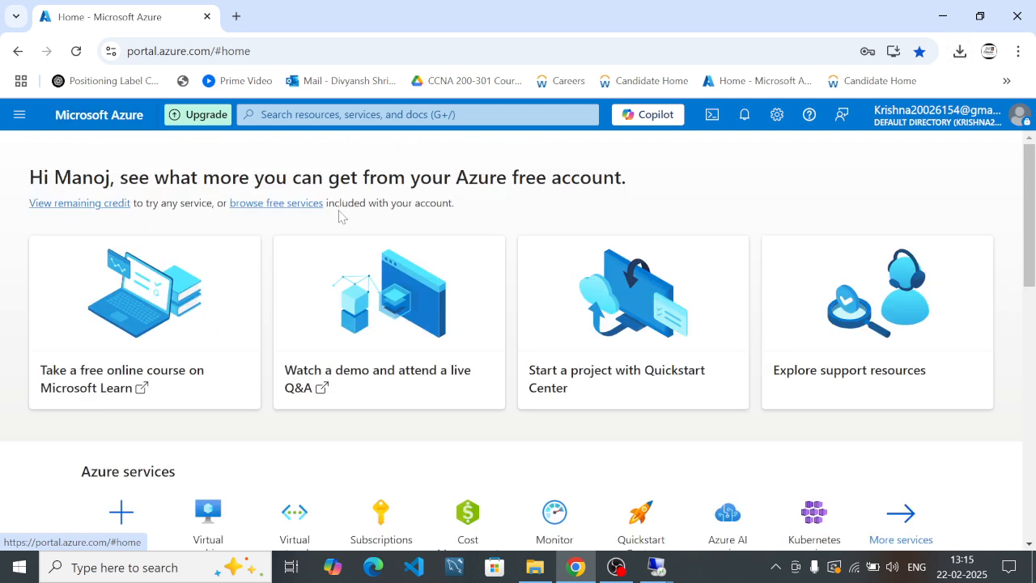
click(212, 510)
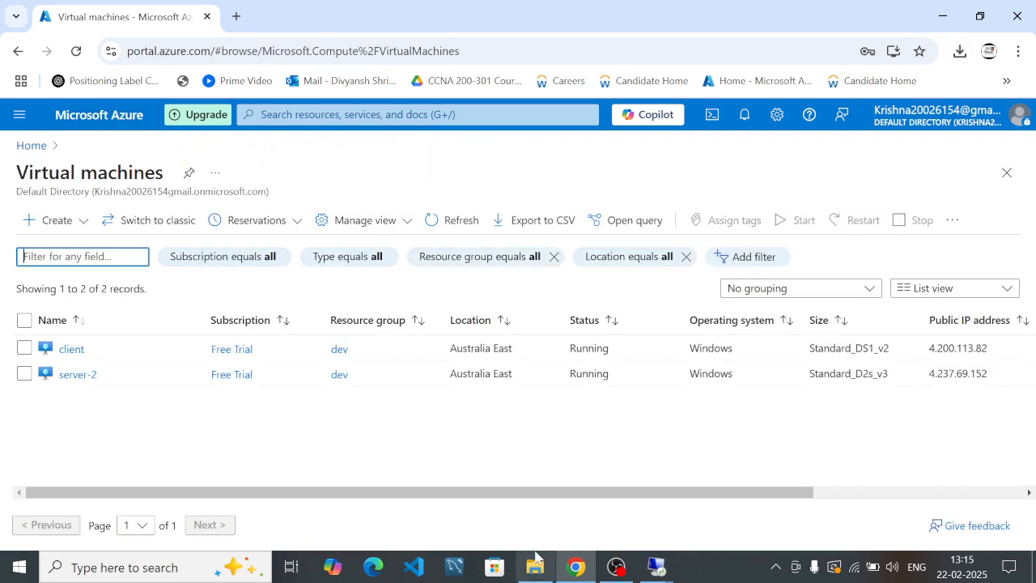
Step: Return to the client (3) remote session and complete the command as ping server-2
click(656, 567)
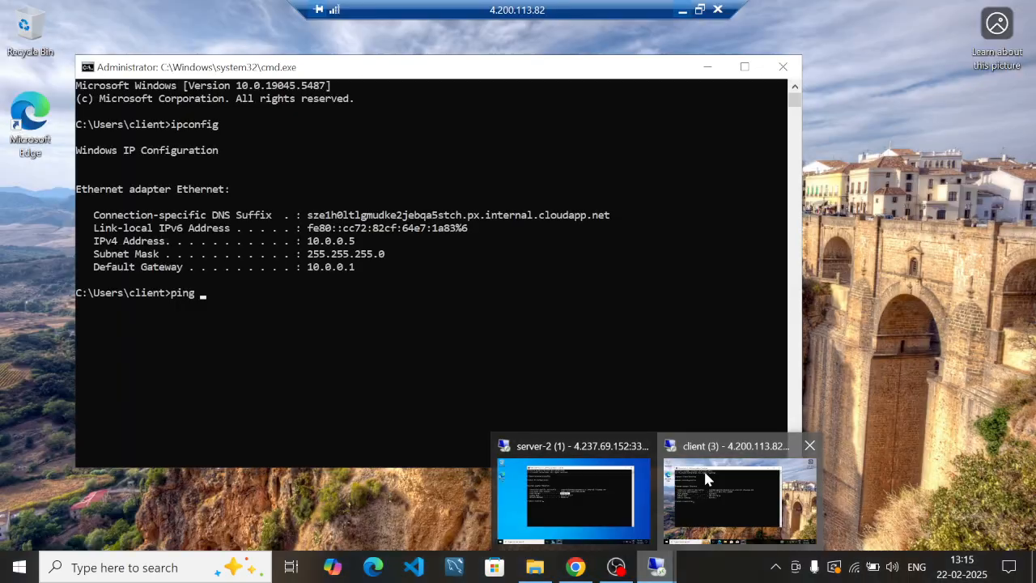
click(703, 469)
text(server)
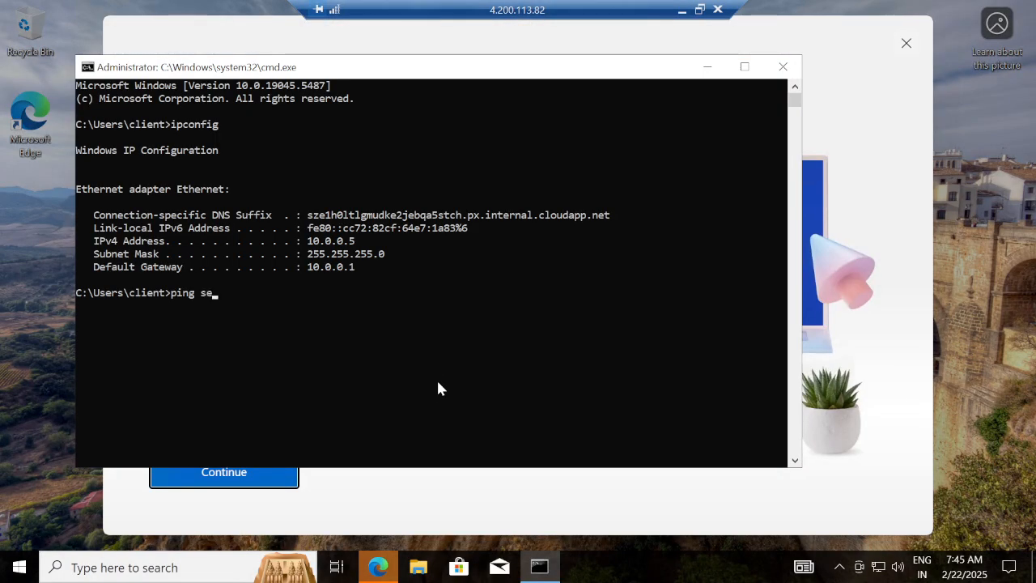
key(BackSpace)
key(BackSpace)
key(BackSpace)
key(BackSpace)
text(rvs)
key(BackSpace)
key(BackSpace)
text(ver-2)
key(Return)
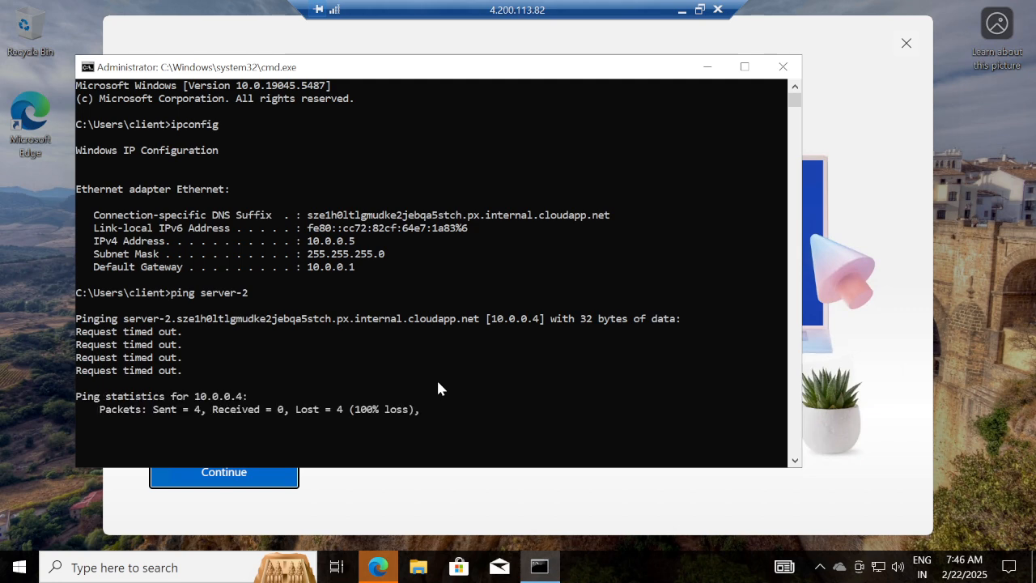
Step: Close the Edge welcome window behind the Command Prompt and repeat the ping to server-2
click(905, 42)
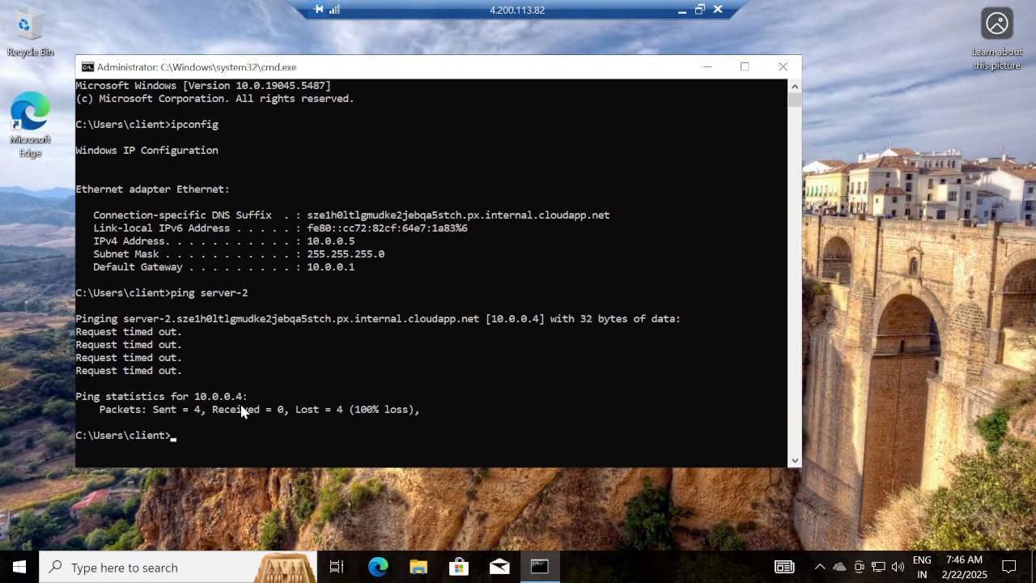
key(Up)
key(Return)
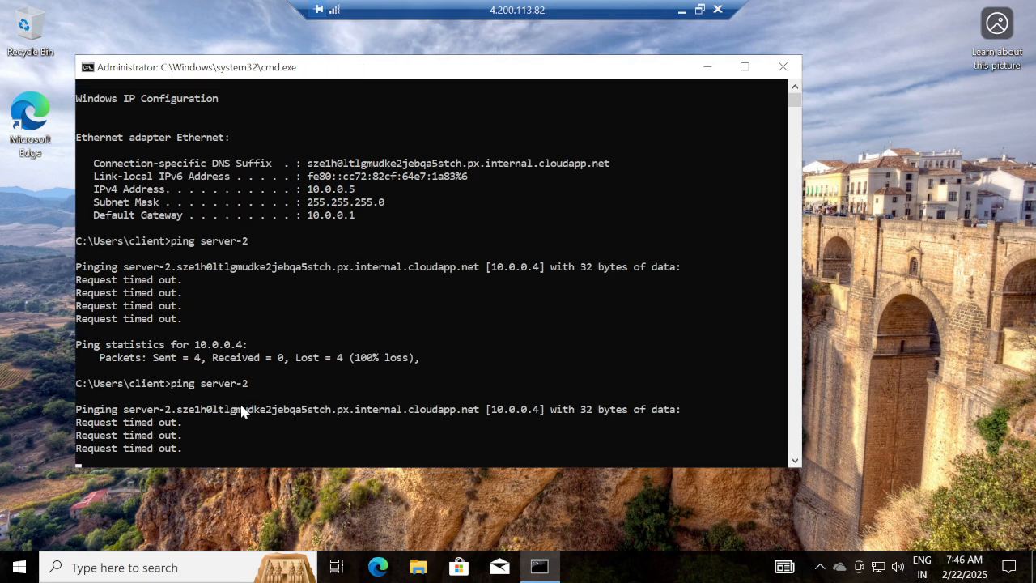
Step: Ping the server from the client by its private IP address, 10.0.0.4
text(p)
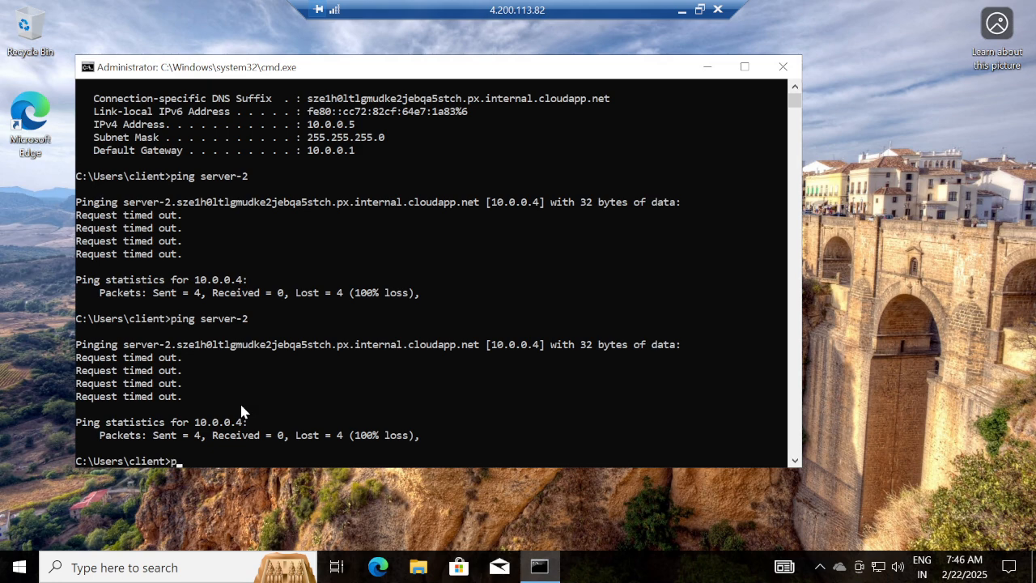
text(ing 10.0.0.)
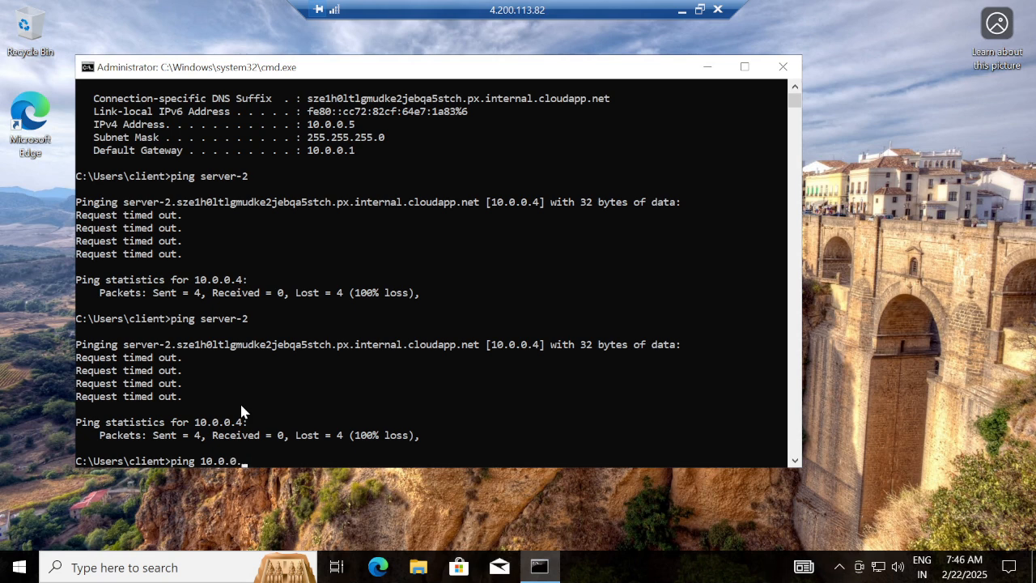
text(4)
key(Return)
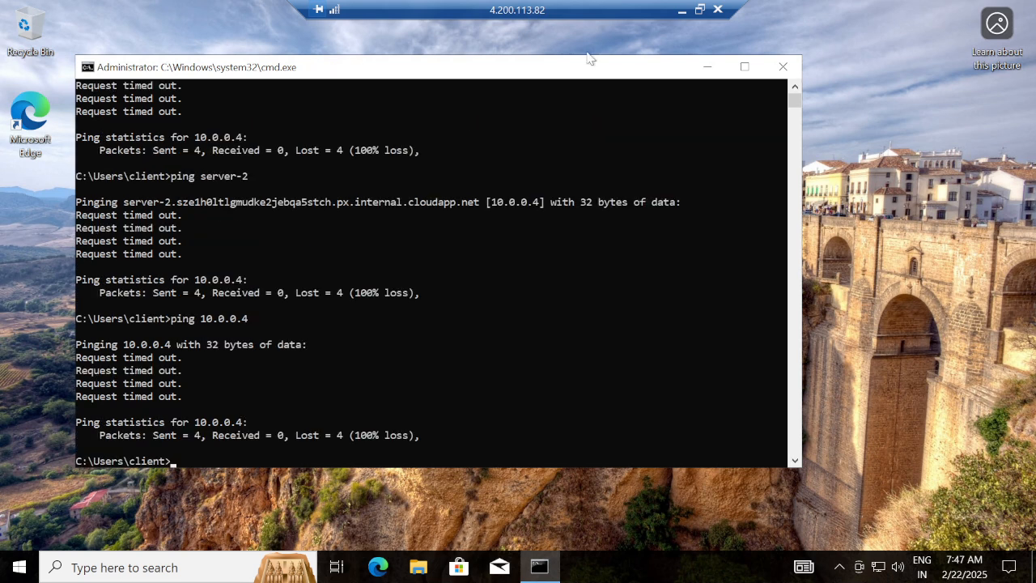
Step: Switch to the server-2 remote session and ping client from its Command Prompt
click(682, 11)
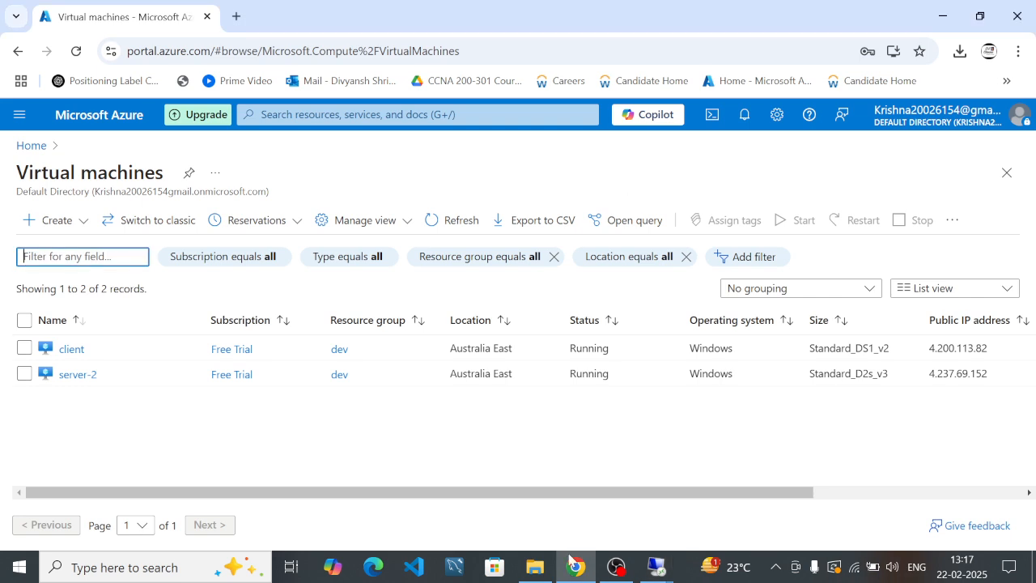
mouse_move(669, 577)
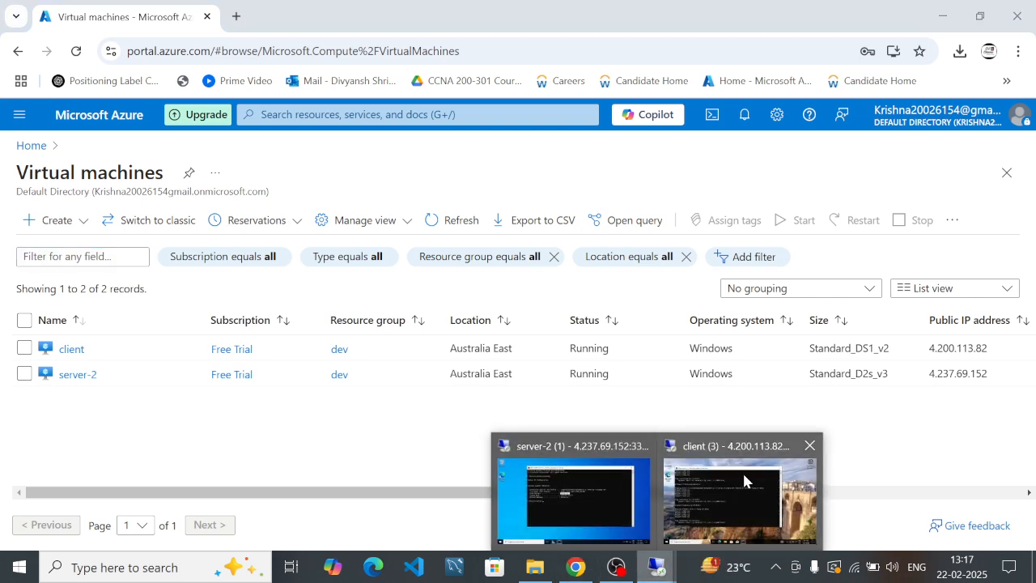
click(567, 490)
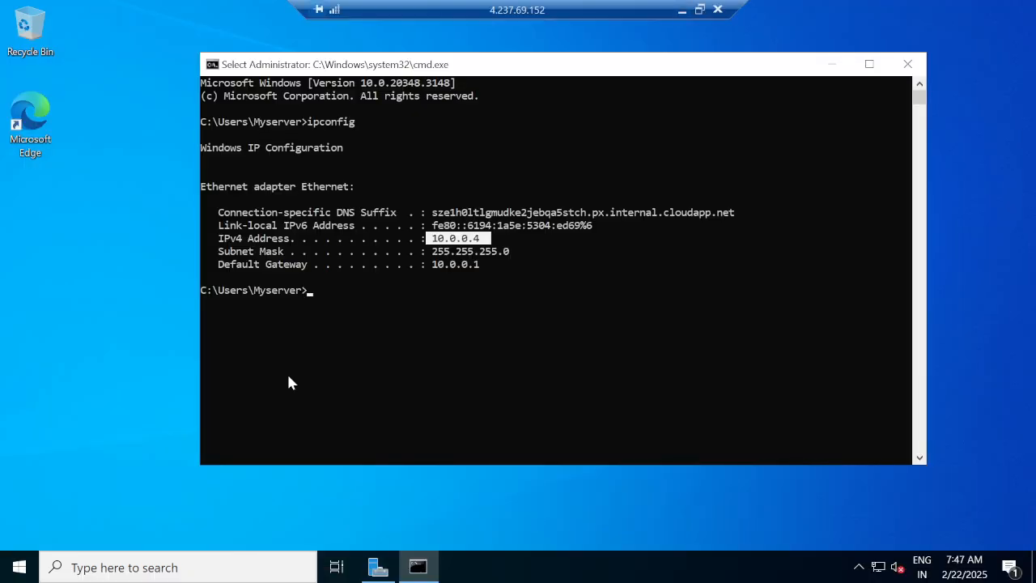
key(ctrl+c)
text(ping )
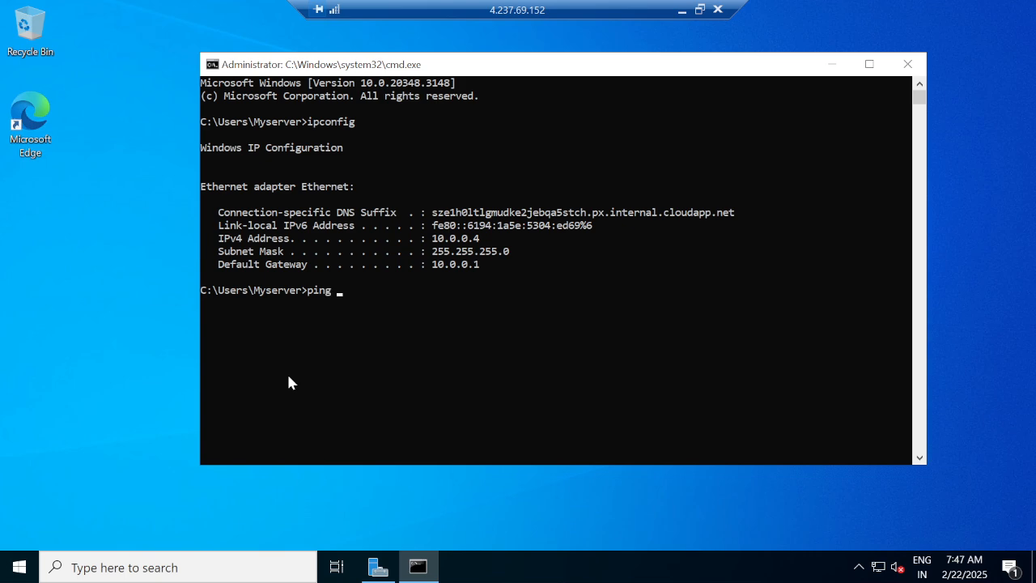
text(server)
key(BackSpace)
key(BackSpace)
key(BackSpace)
key(BackSpace)
key(BackSpace)
key(BackSpace)
text(client)
key(Return)
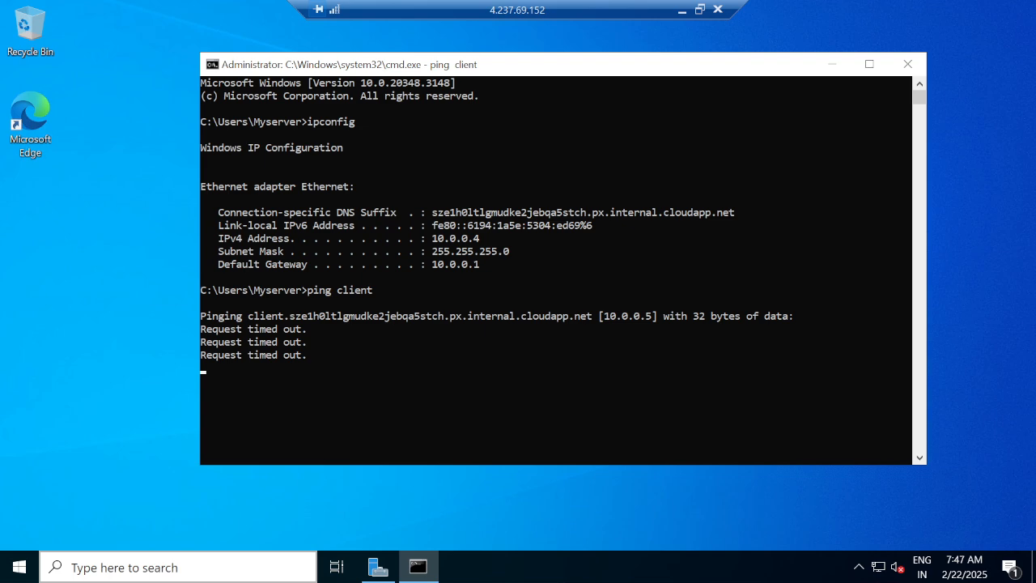
Step: Search for the Settings app on the server and open Windows Settings
click(178, 568)
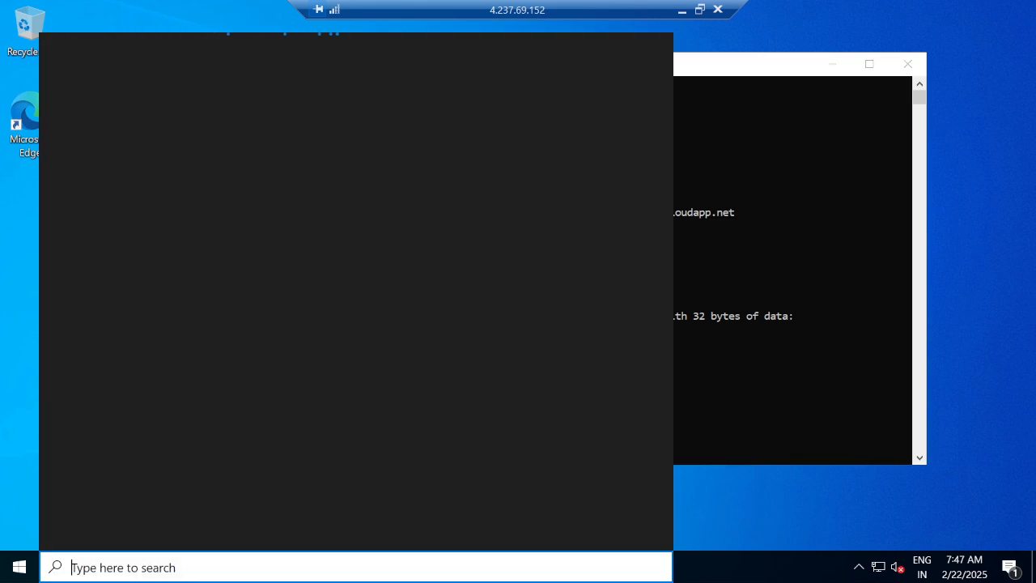
text(win)
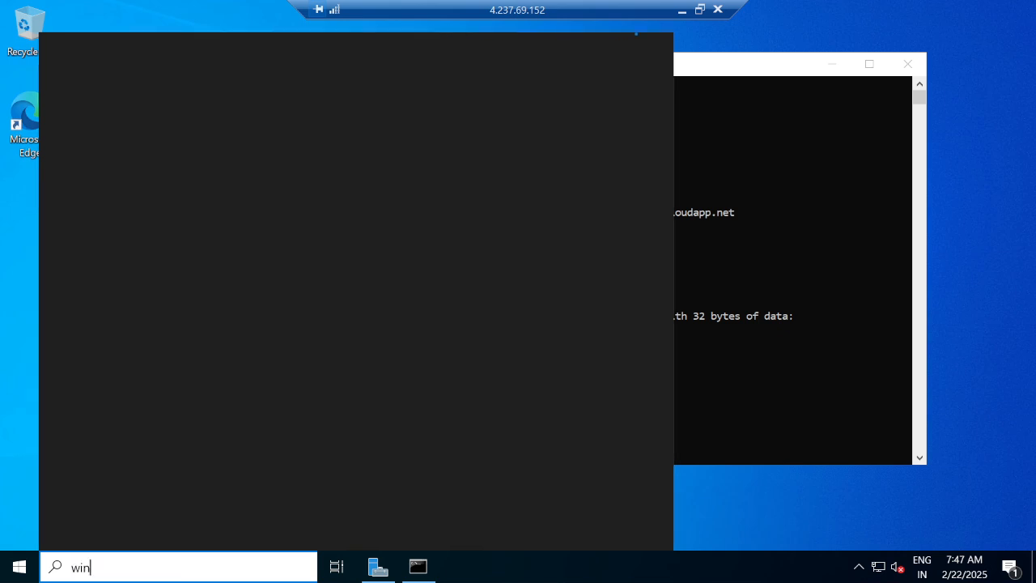
text(dows)
key(BackSpace)
key(BackSpace)
key(BackSpace)
key(BackSpace)
key(BackSpace)
key(BackSpace)
key(BackSpace)
key(BackSpace)
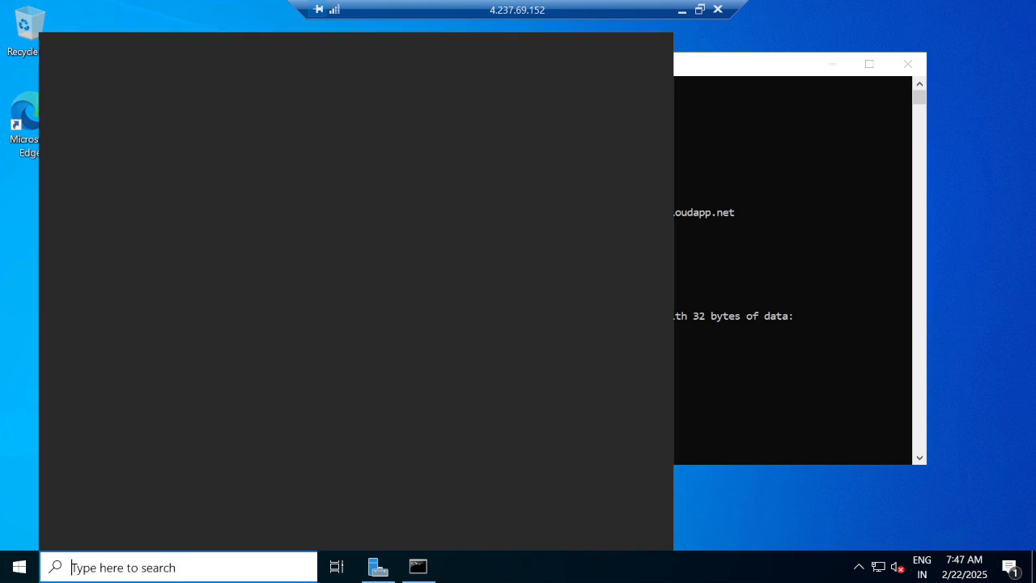
text(settings)
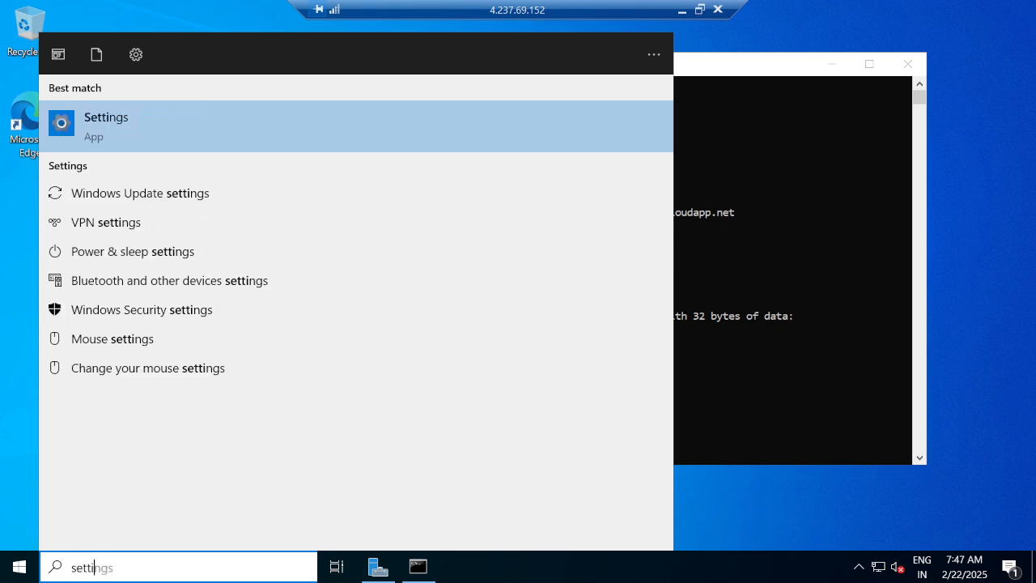
click(106, 129)
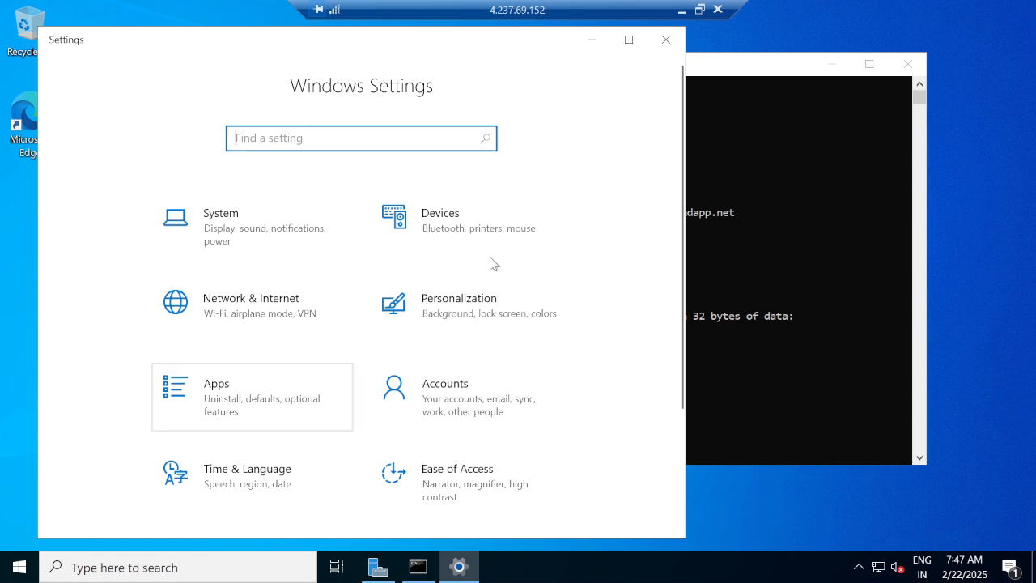
Step: Turn on network discovery and file and printer sharing for the server's Guest or Public profile, save the changes and close Settings
click(239, 314)
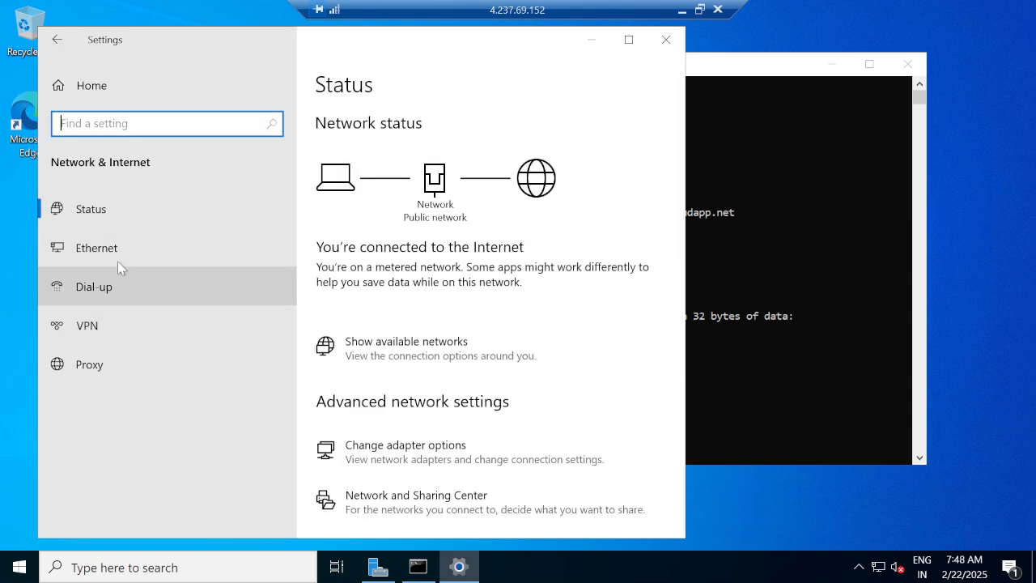
click(126, 257)
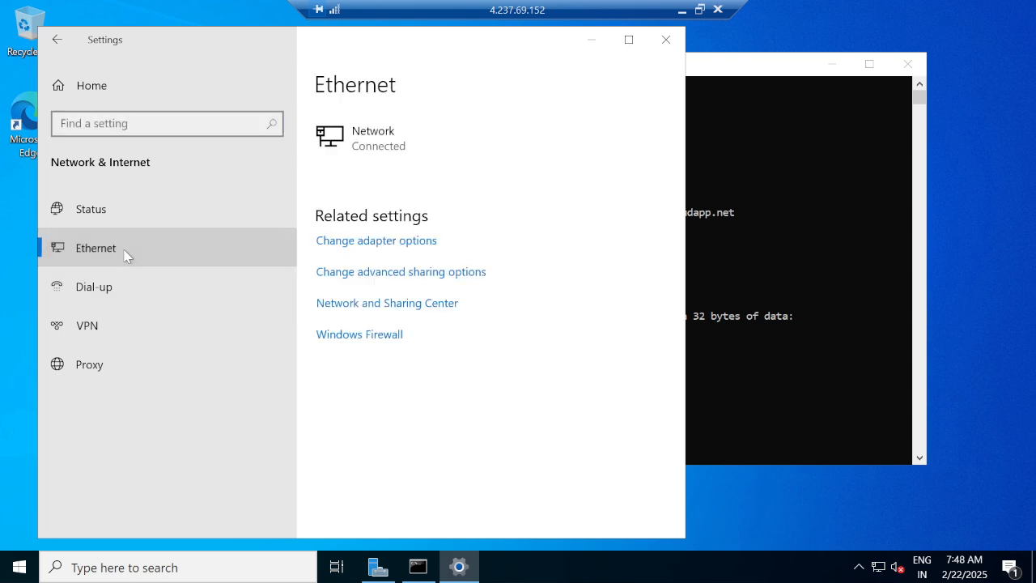
click(407, 276)
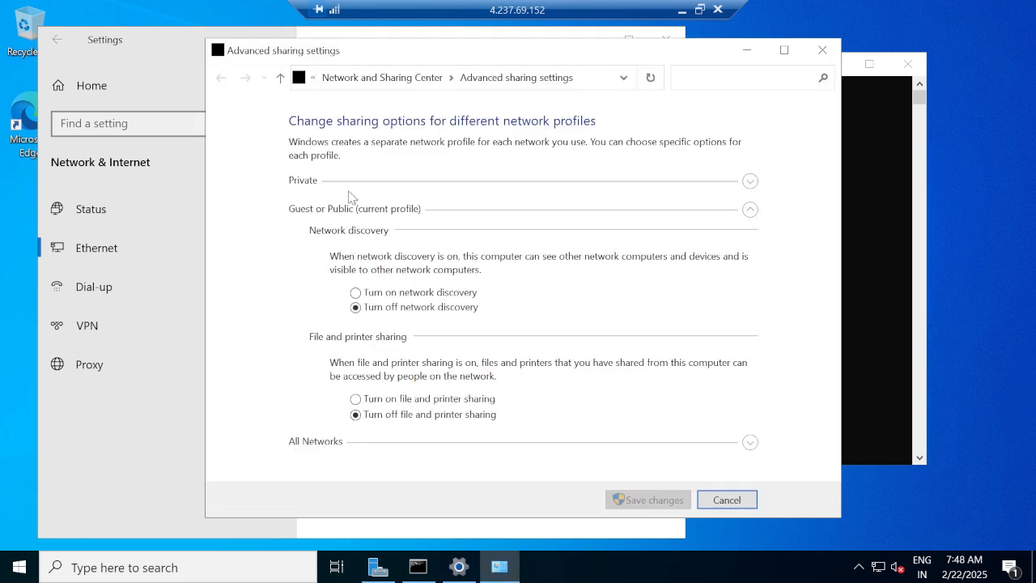
click(390, 293)
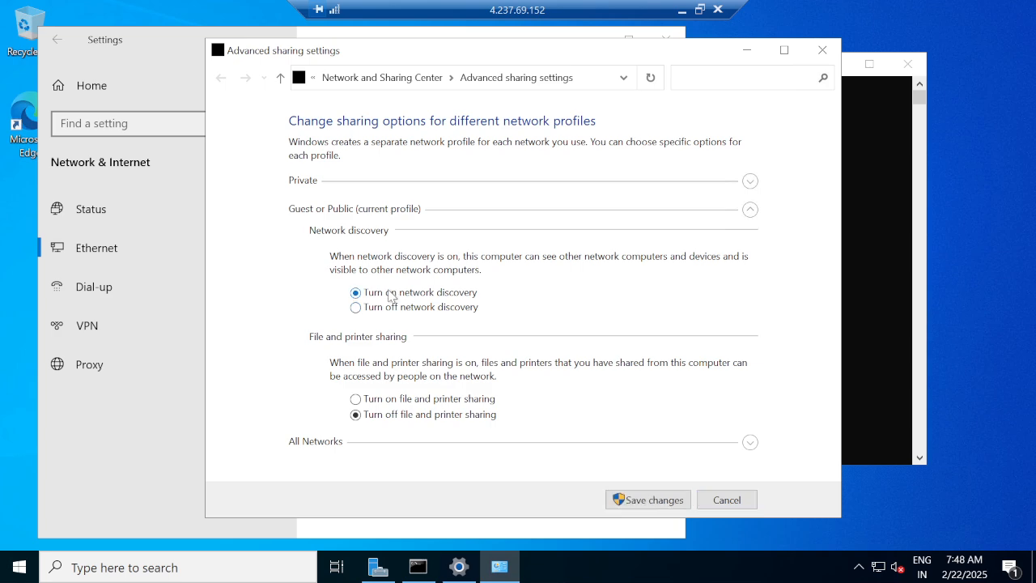
click(395, 401)
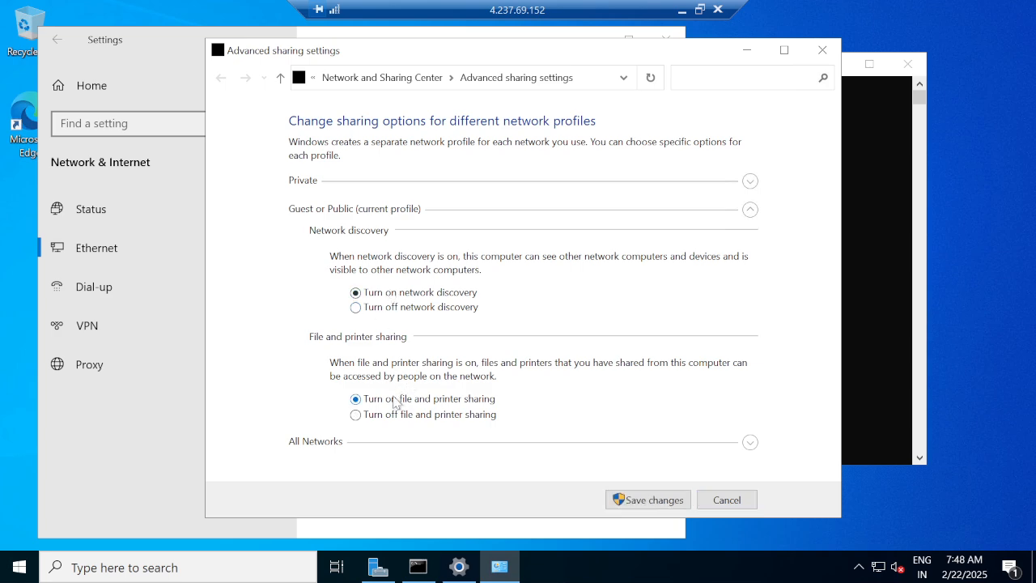
click(664, 508)
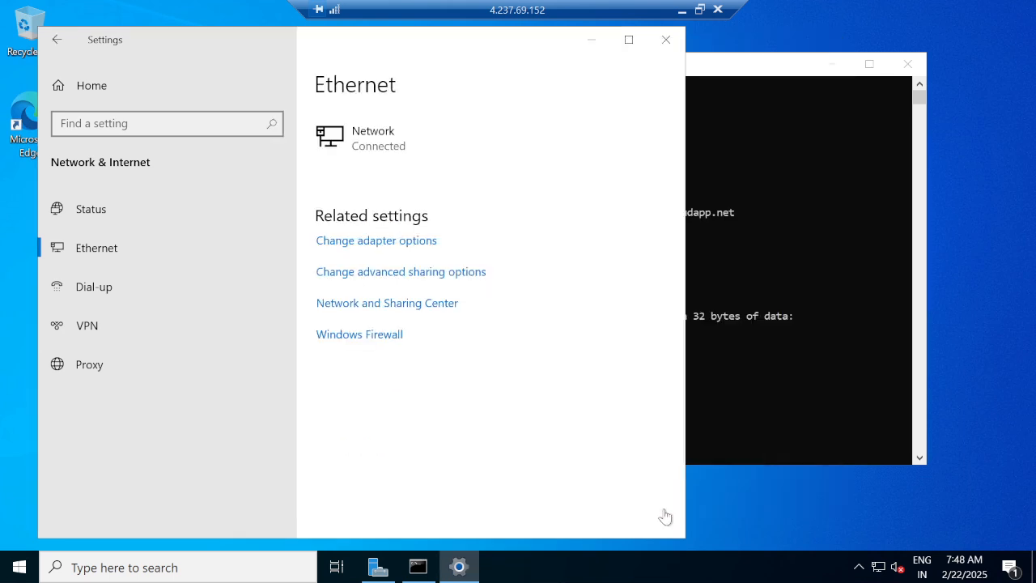
click(665, 39)
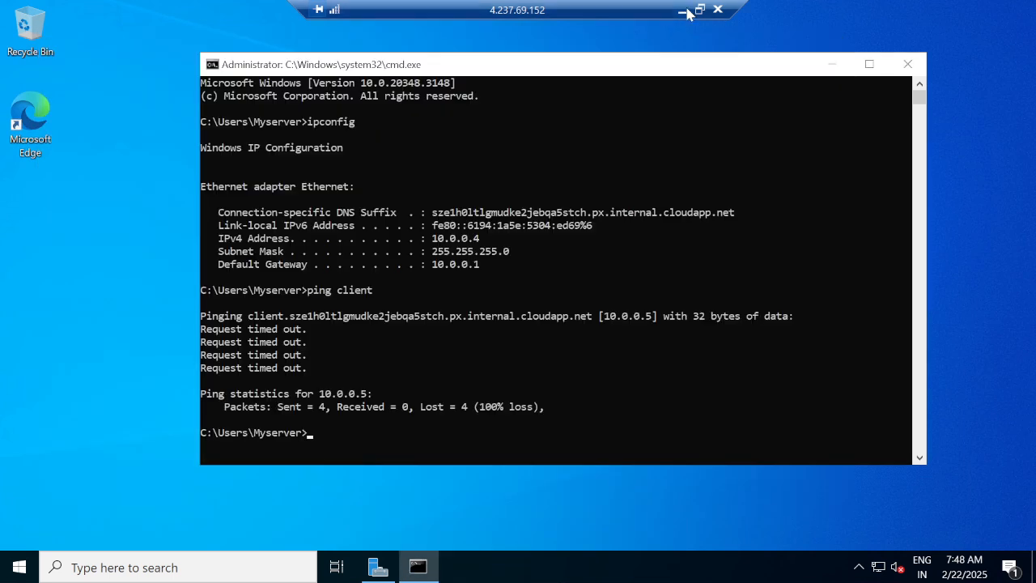
Step: Switch to the client remote session, search for the Settings app and open Windows Settings
click(684, 11)
click(655, 567)
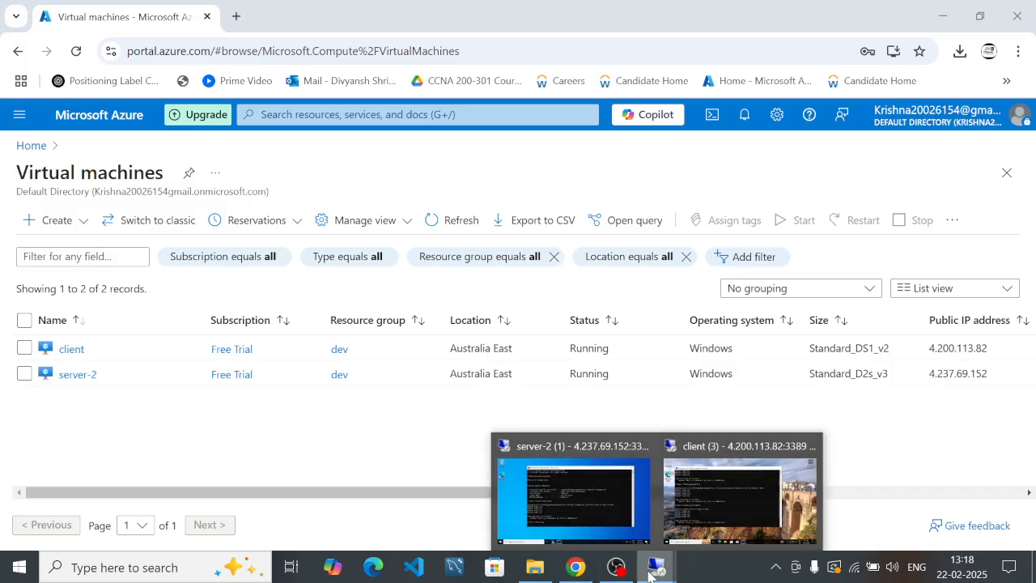
click(737, 496)
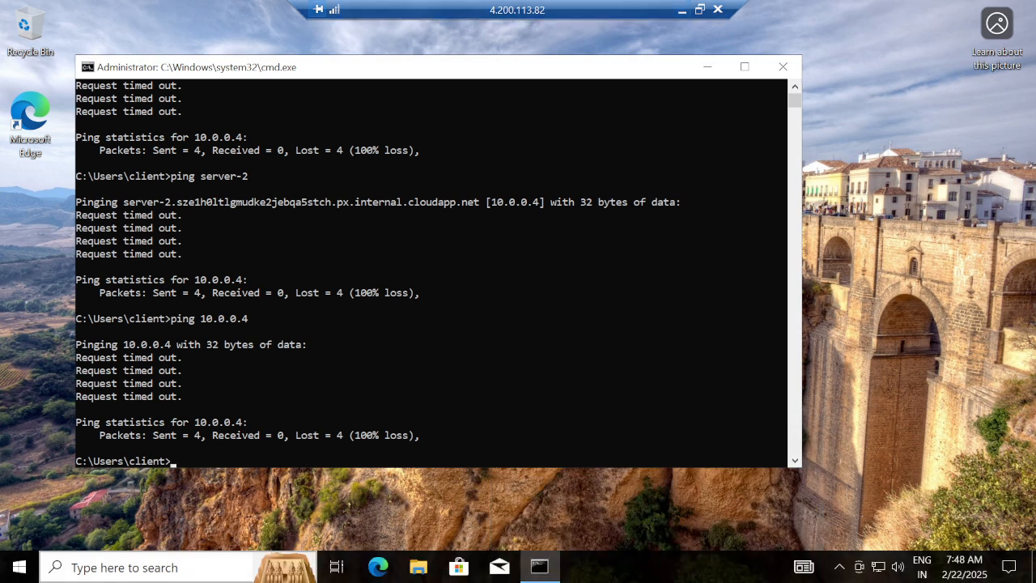
click(96, 571)
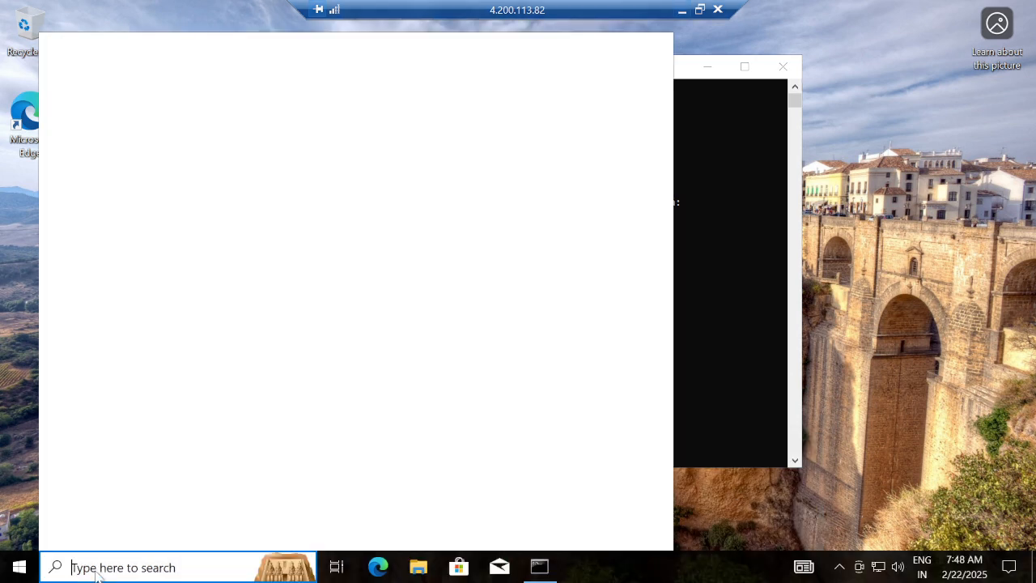
text(set)
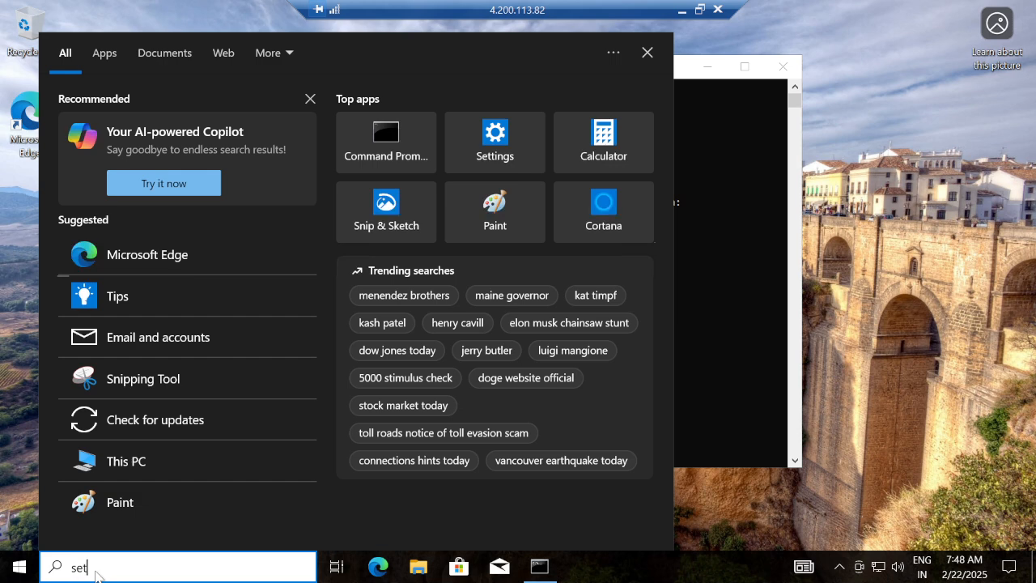
text(tings)
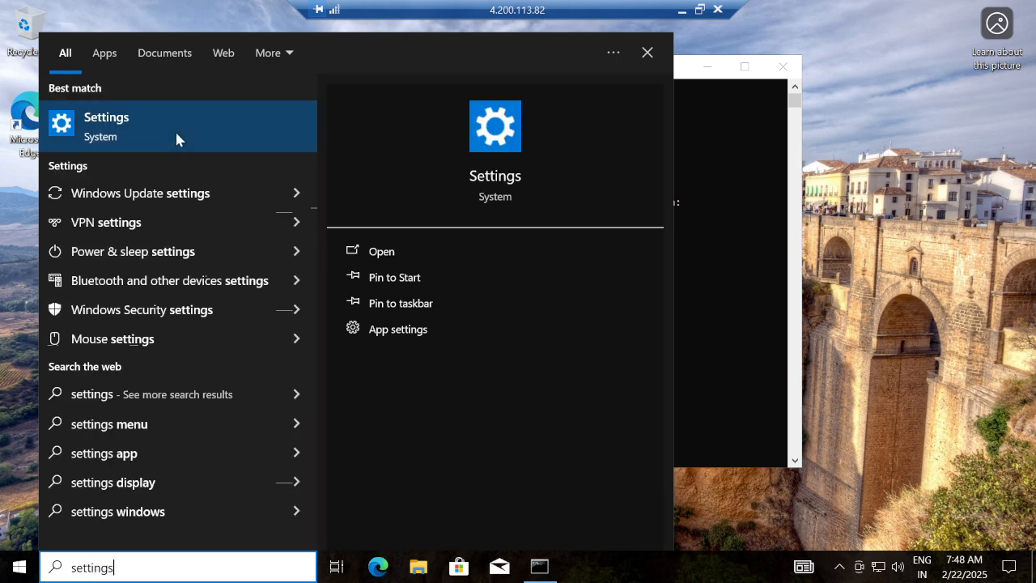
click(176, 134)
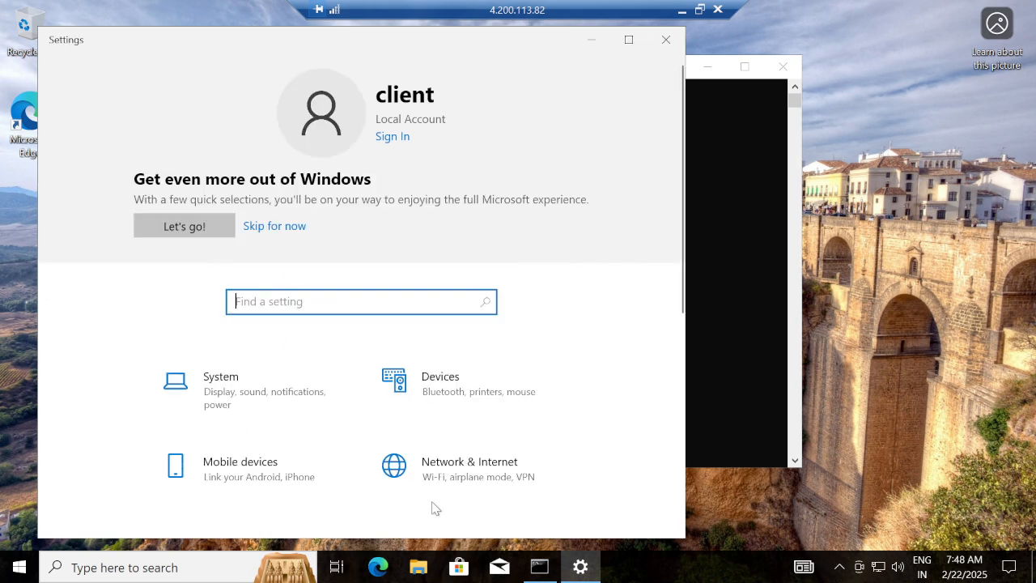
Step: Turn on network discovery and file and printer sharing for the client's Guest or Public profile, save the changes and close Settings
click(455, 470)
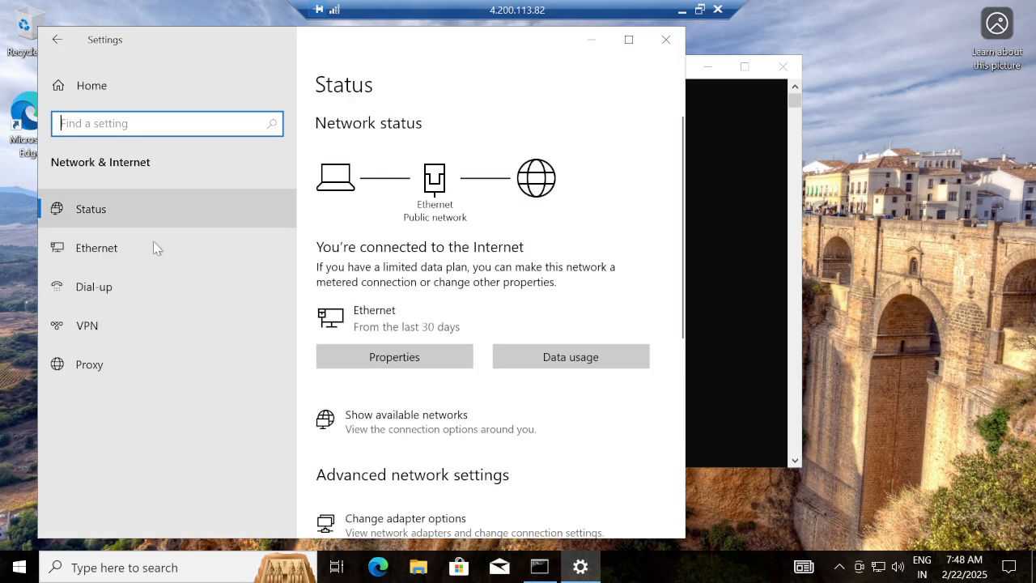
click(154, 245)
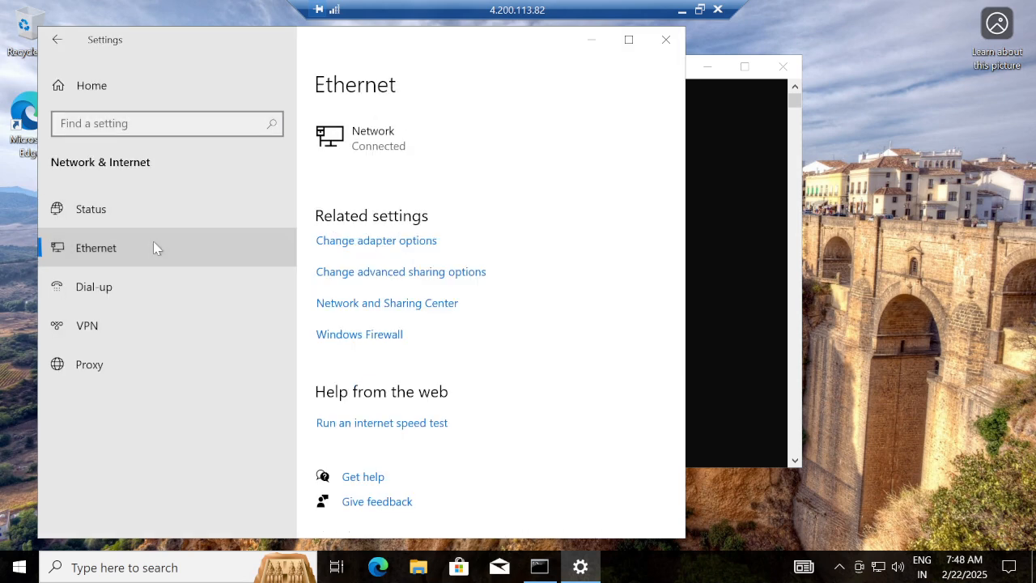
click(356, 273)
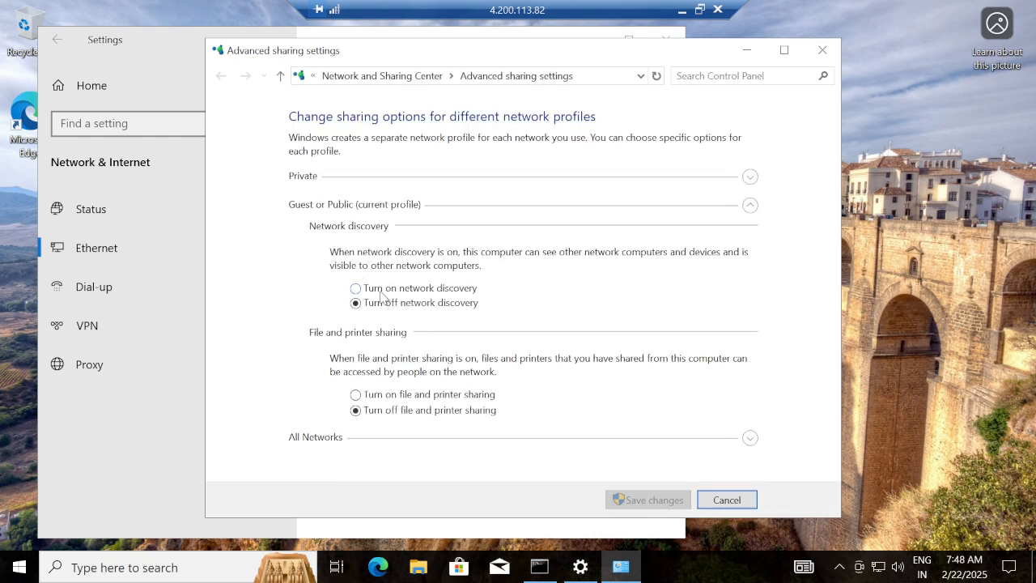
click(382, 290)
click(387, 398)
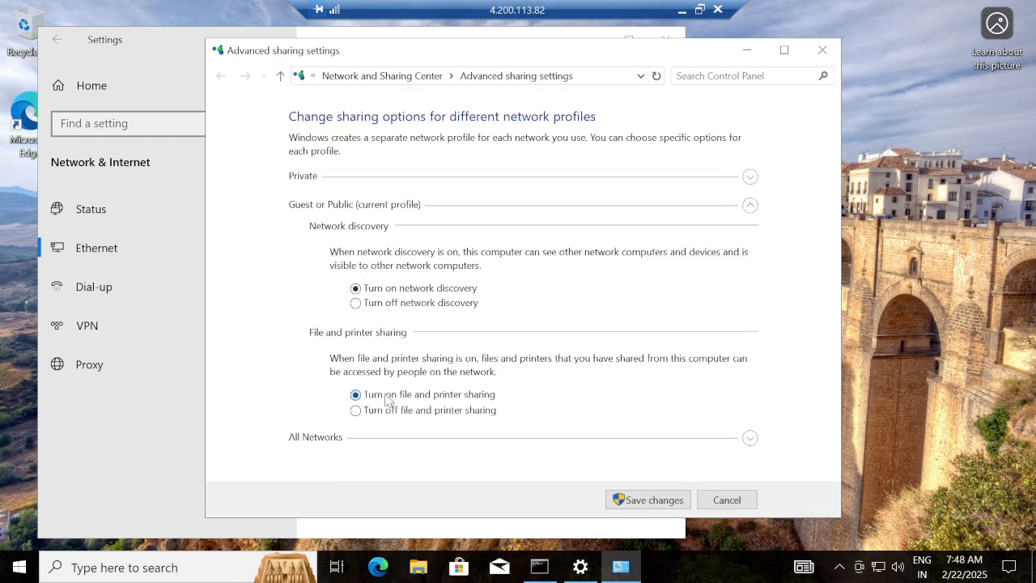
click(644, 500)
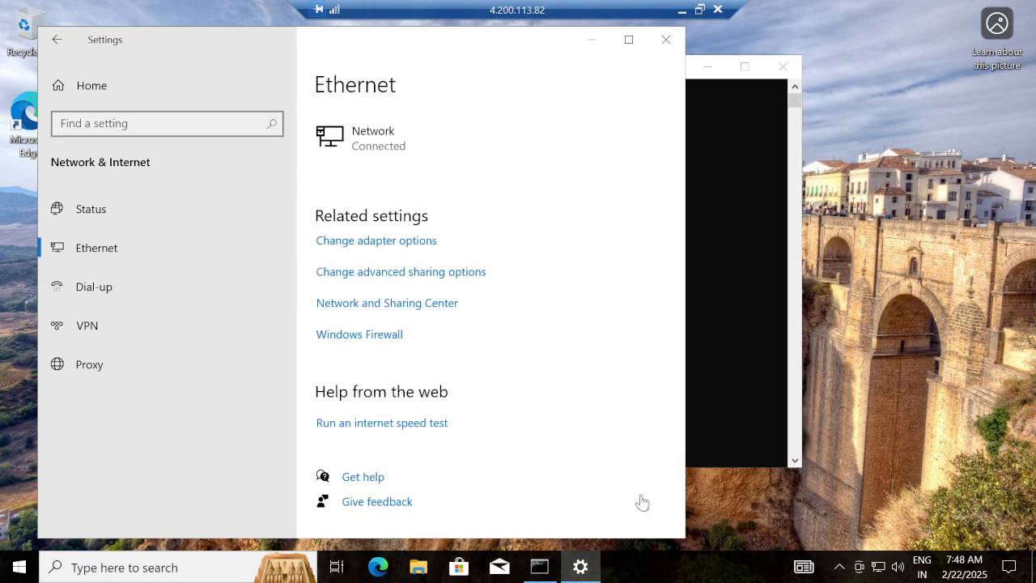
click(665, 39)
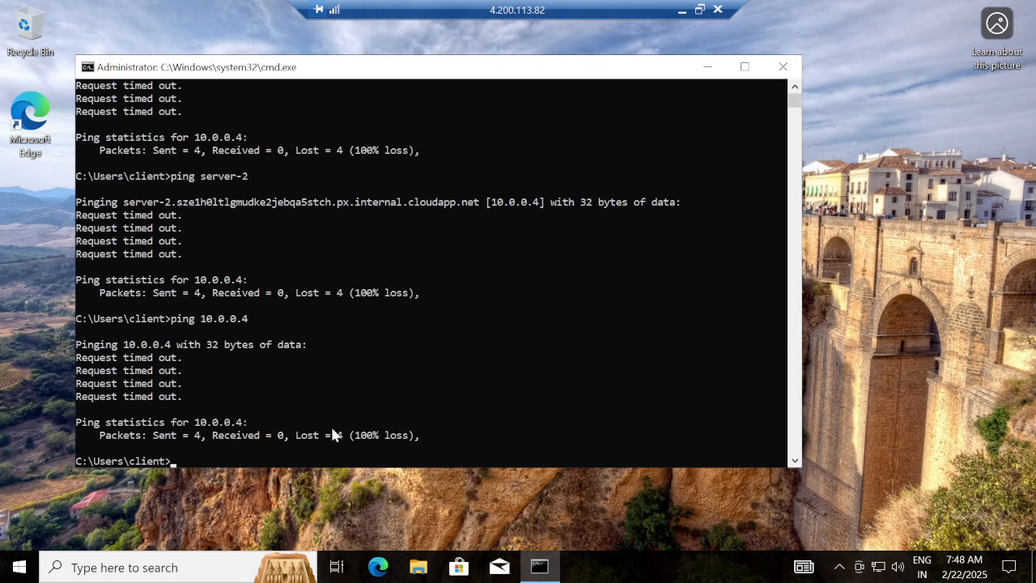
Step: Repeat the pings from the client's Command Prompt to server-2 by name and to its private IP address, 10.0.0.4
key(Up)
key(Up)
key(Return)
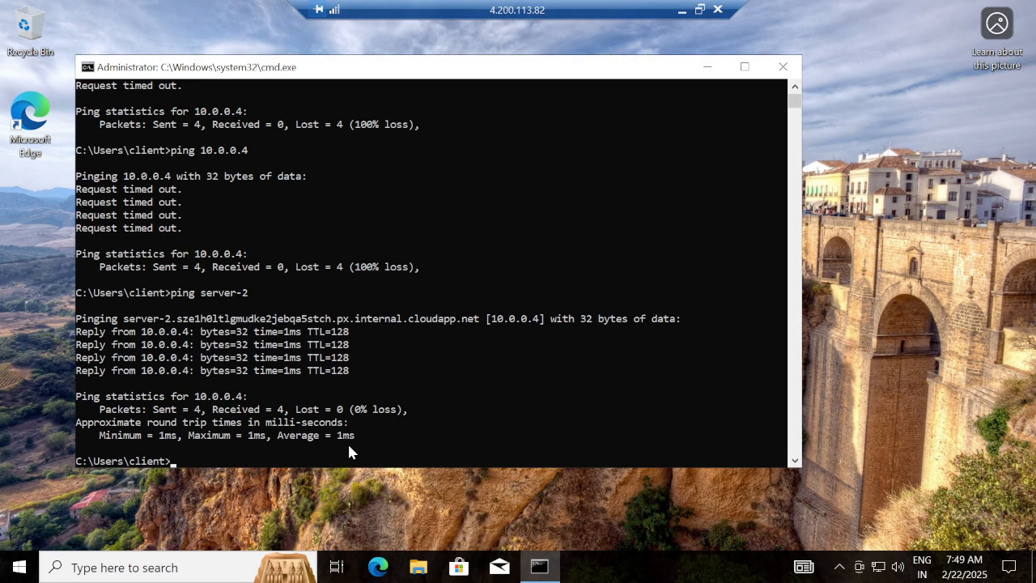
key(Up)
key(Up)
key(Down)
key(Down)
key(Return)
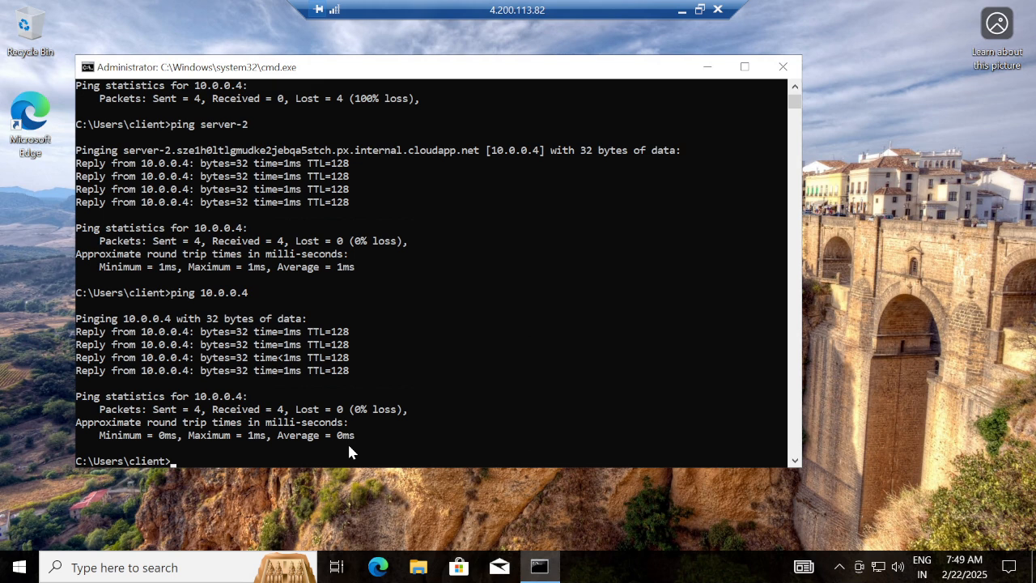
Step: Switch to the server-2 remote session and ping the client by name and by its private IP address, 10.0.0.5
click(682, 10)
mouse_move(656, 567)
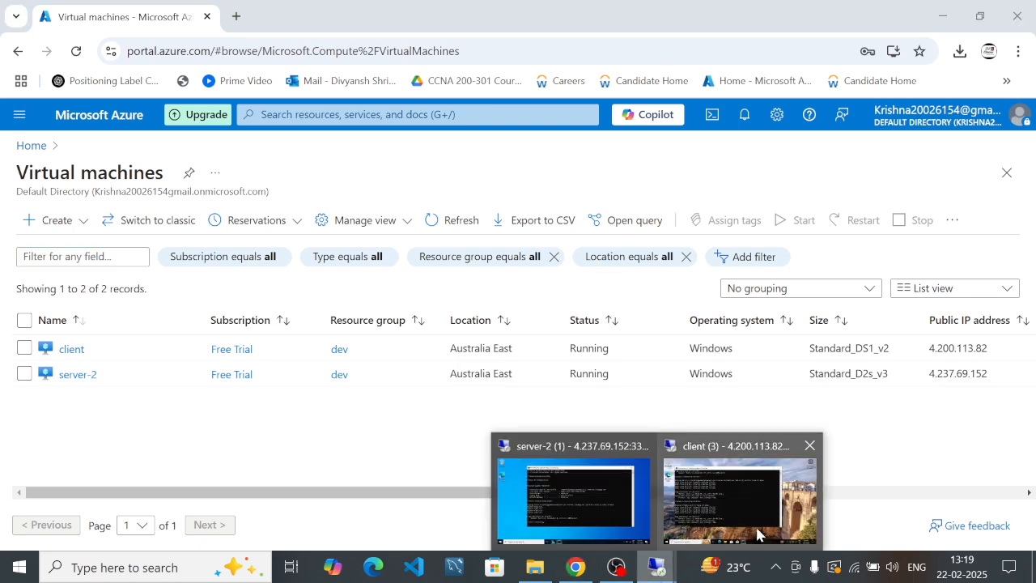
click(573, 502)
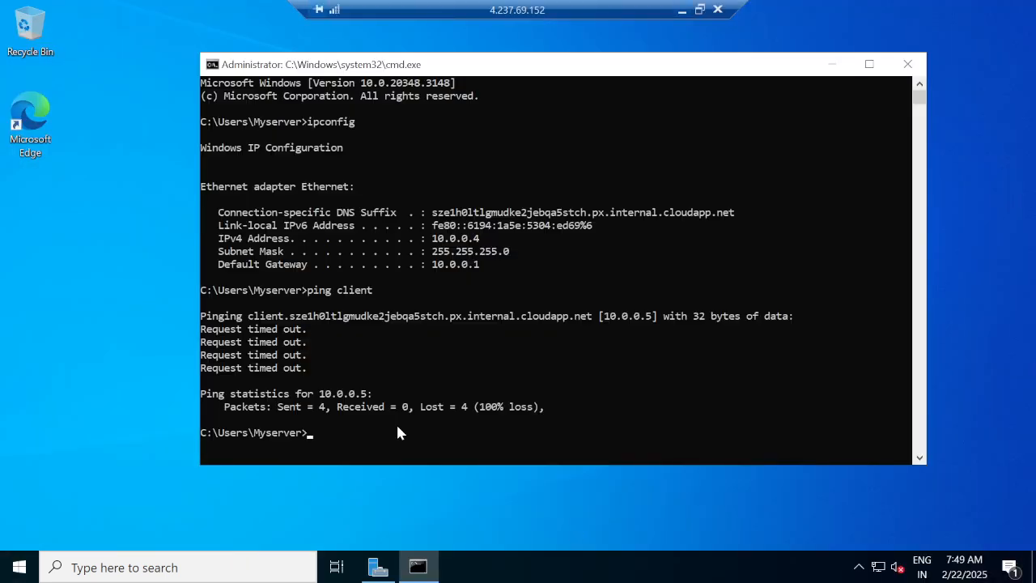
text(ping client)
key(Return)
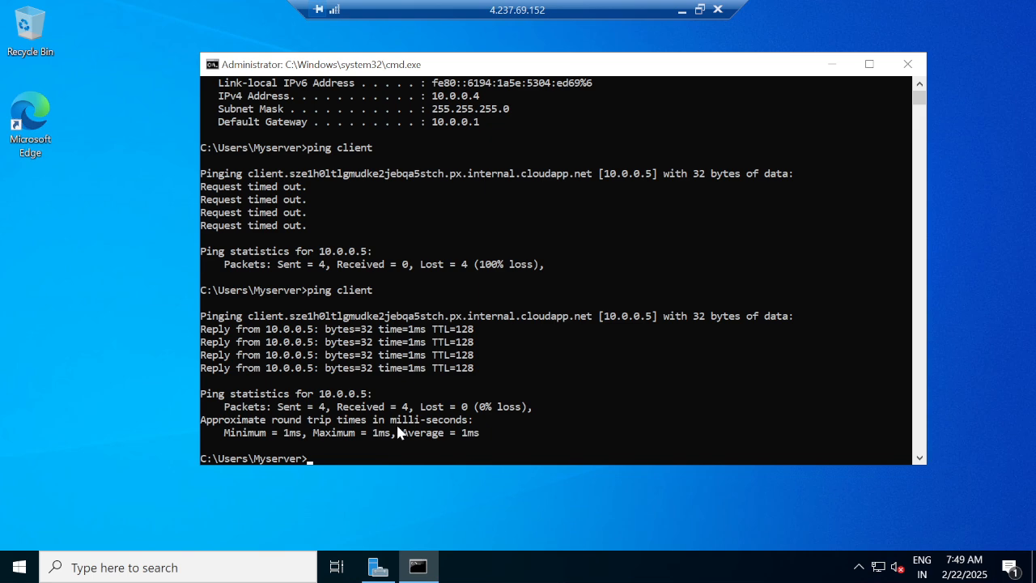
text(ping 10.0.0.5)
key(Return)
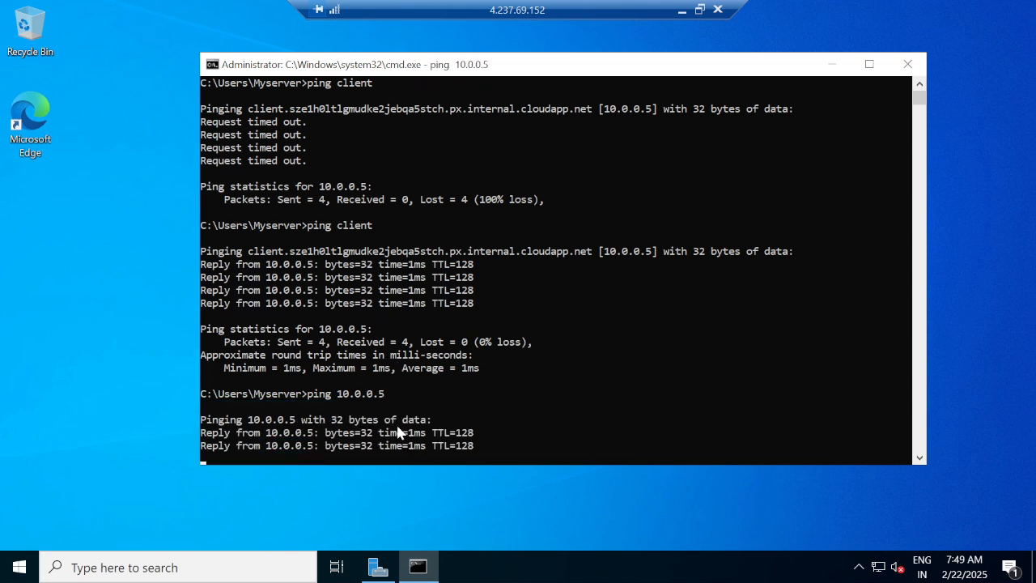